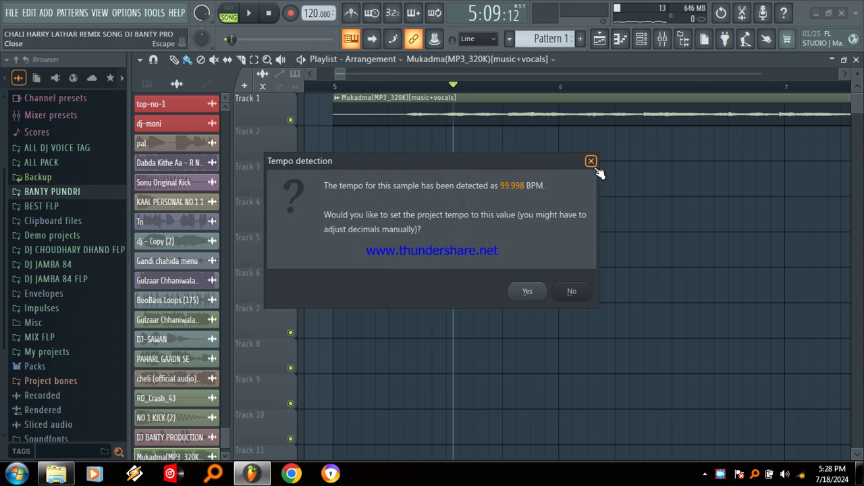
Decline setting the project tempo to the detected value and fit the Mukadma audio clip to the project tempo.
left_click(591, 161)
left_click(336, 97)
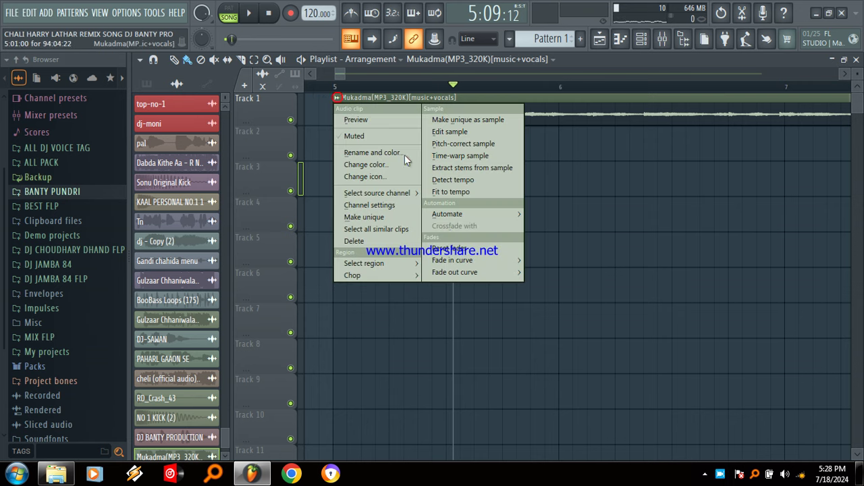
left_click(445, 193)
left_click(456, 291)
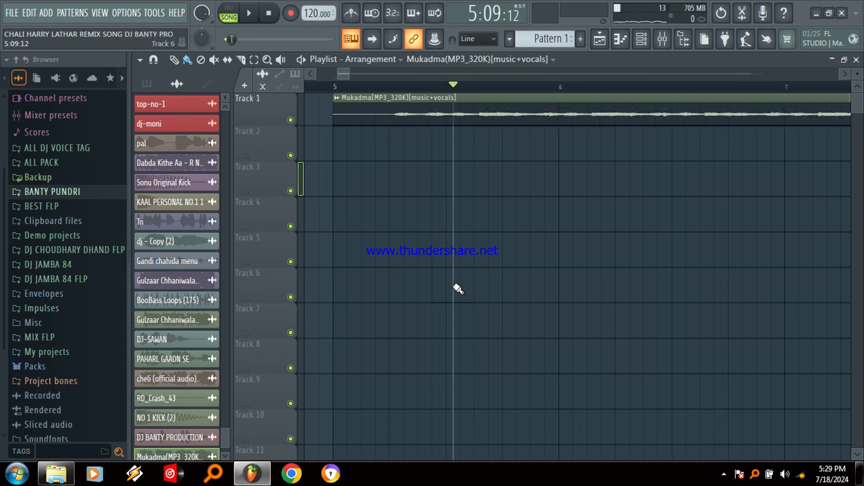
Shift the Mukadma clip on Track 1 to about 4:12:15 so that its first sound lines up with bar 5.
left_click_drag(413, 122, 368, 110)
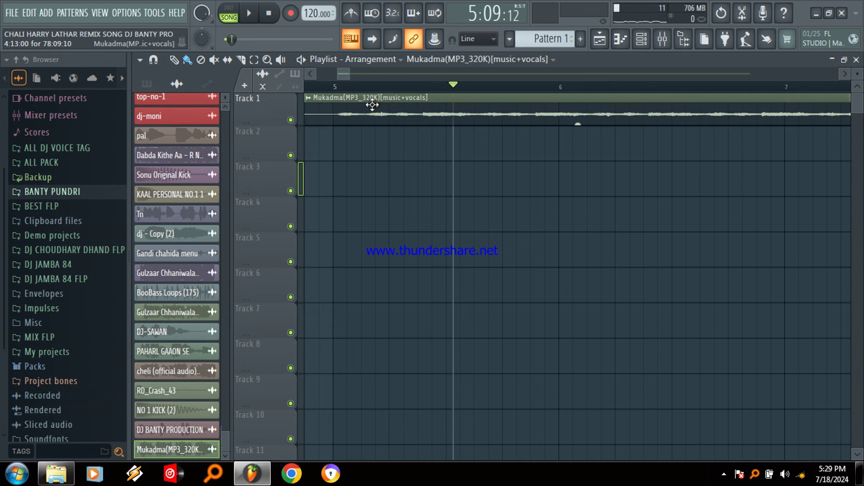
left_click_drag(347, 73, 338, 73)
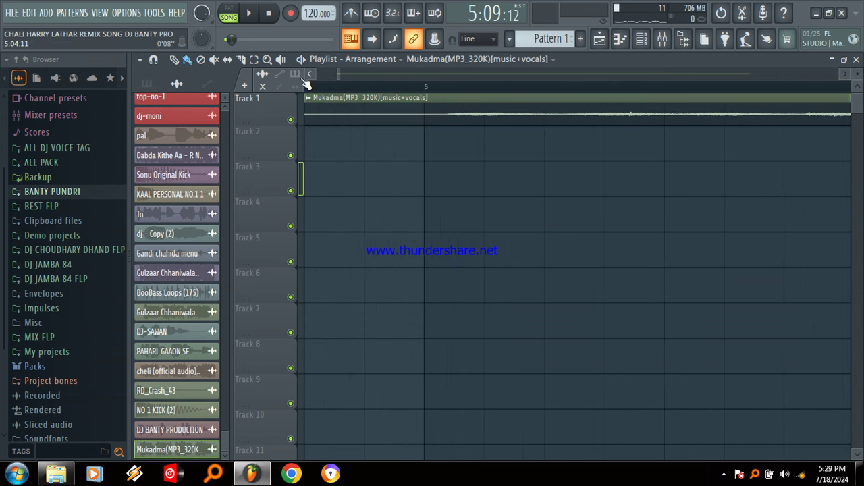
left_click(153, 60)
left_click(179, 123)
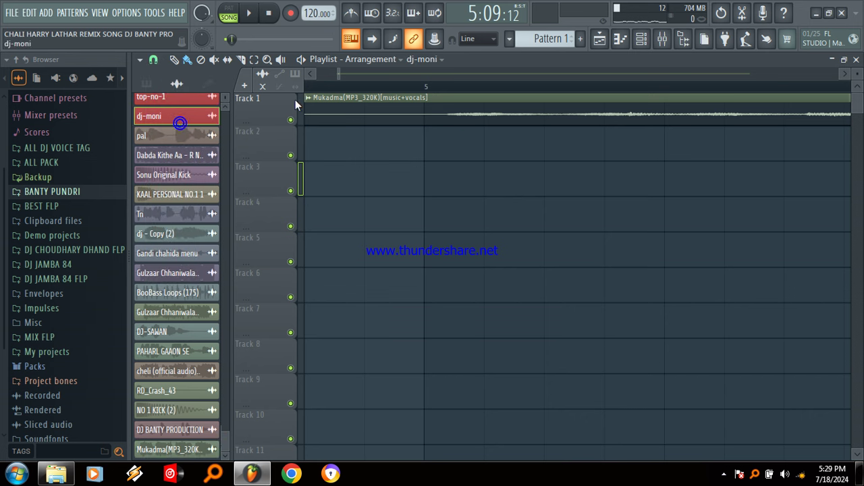
left_click(456, 119)
left_click_drag(452, 120, 455, 120)
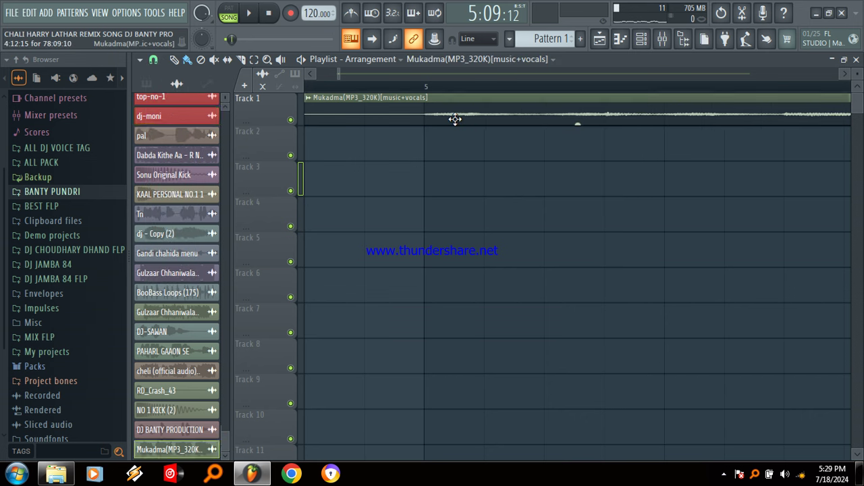
Cut off the Mukadma clip's silent lead-in at bar 5 and move the remaining clip to the start of bar 1.
left_click(153, 59)
left_click(170, 73)
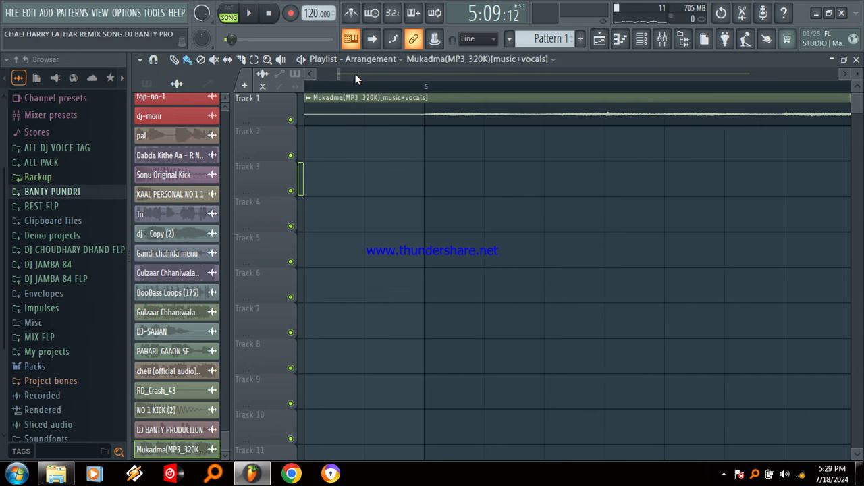
left_click_drag(341, 74, 249, 74)
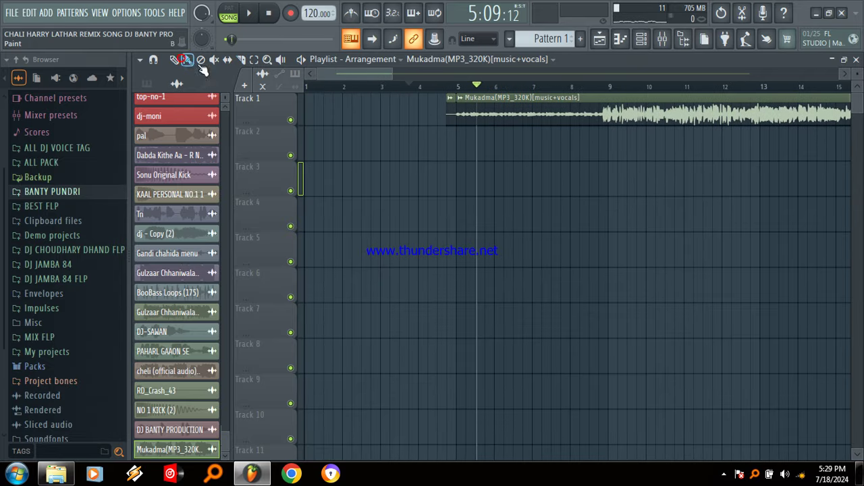
left_click_drag(478, 119, 309, 141)
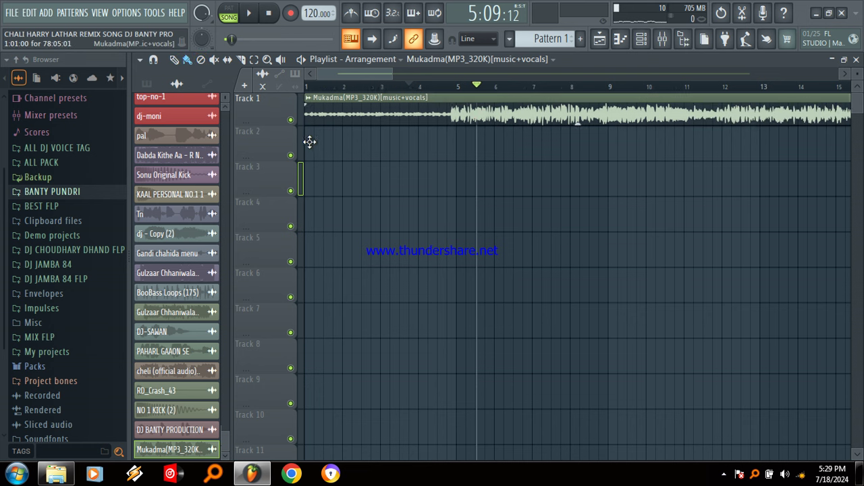
Route the Mukadma clip to mixer track 12 and open that track in the mixer.
double_click(484, 114)
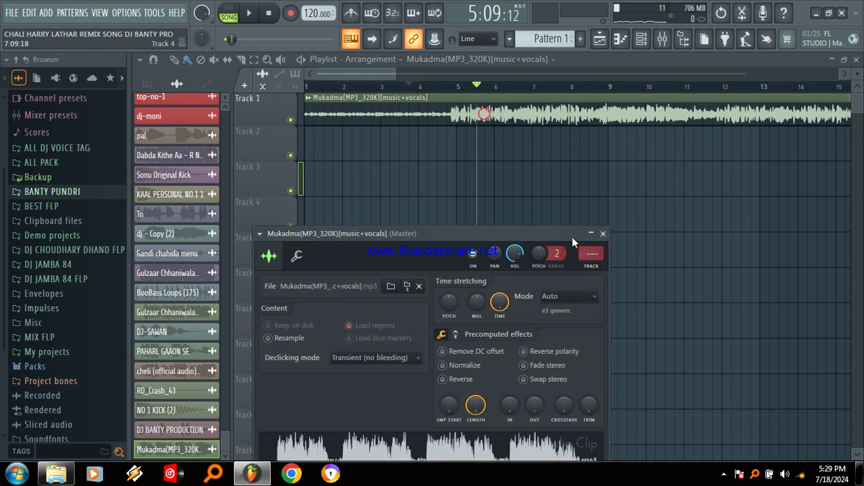
left_click_drag(594, 268, 594, 254)
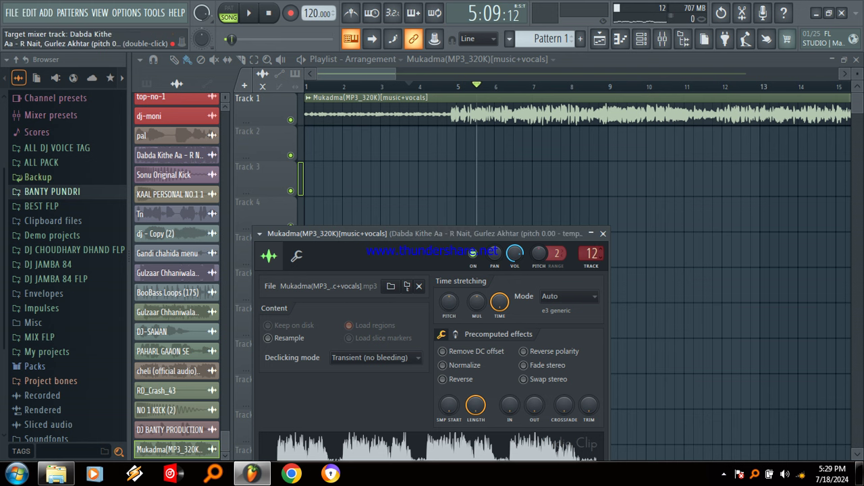
double_click(587, 254)
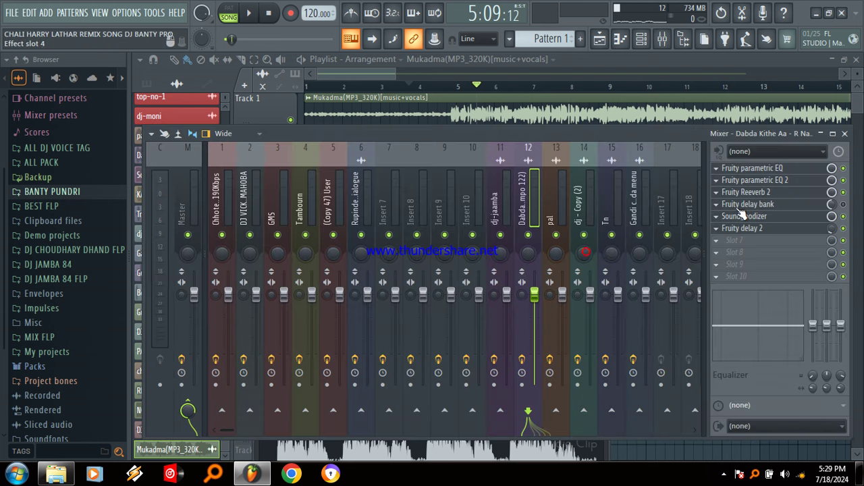
Inspect the effects on mixer track 12, from Fruity parametric EQ through Fruity delay 2.
left_click(759, 168)
left_click(767, 181)
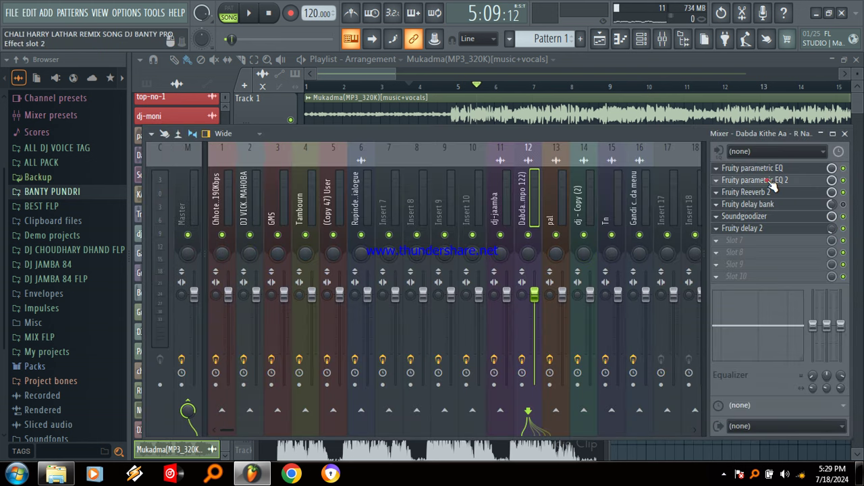
left_click(772, 194)
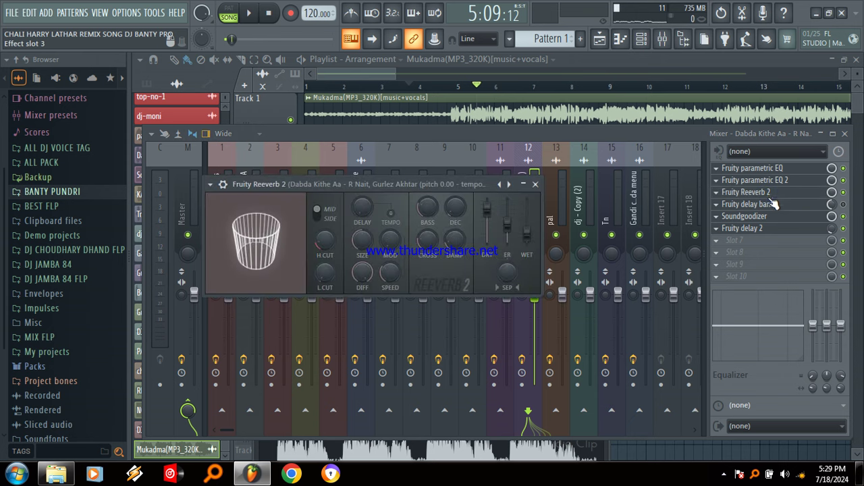
left_click(771, 205)
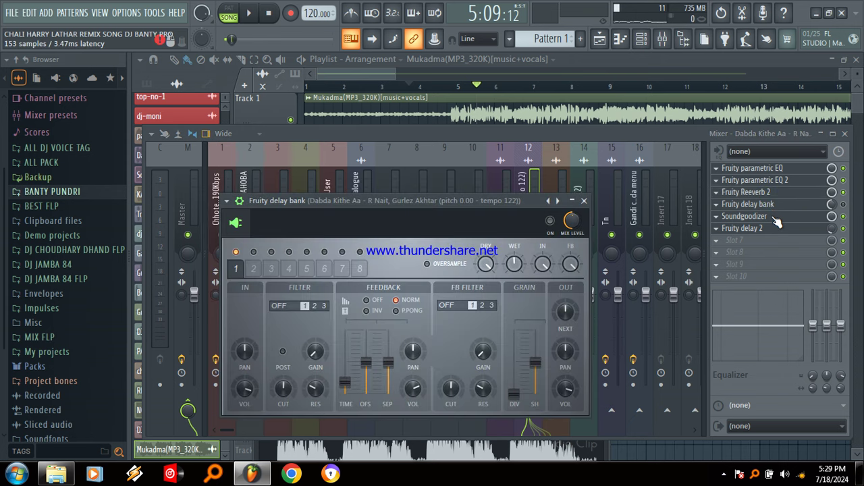
left_click(773, 217)
left_click(775, 229)
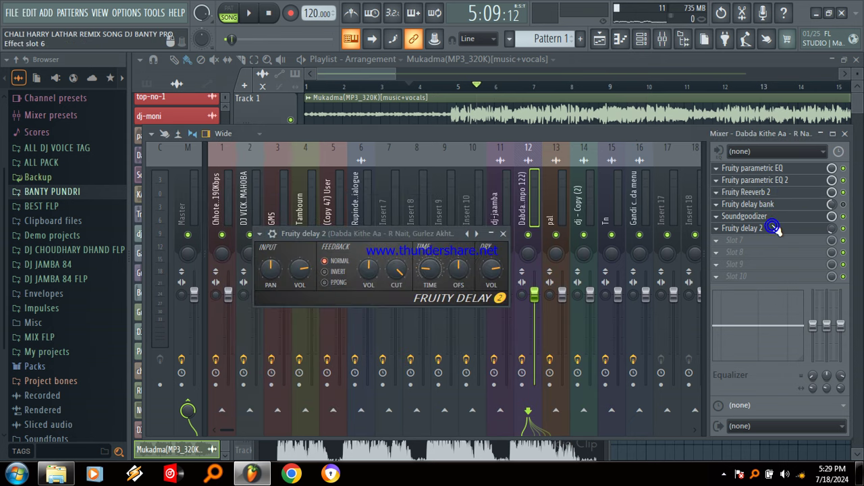
Recheck the Mukadma clip's channel settings and play a short stretch of the song from bar 5.
double_click(621, 123)
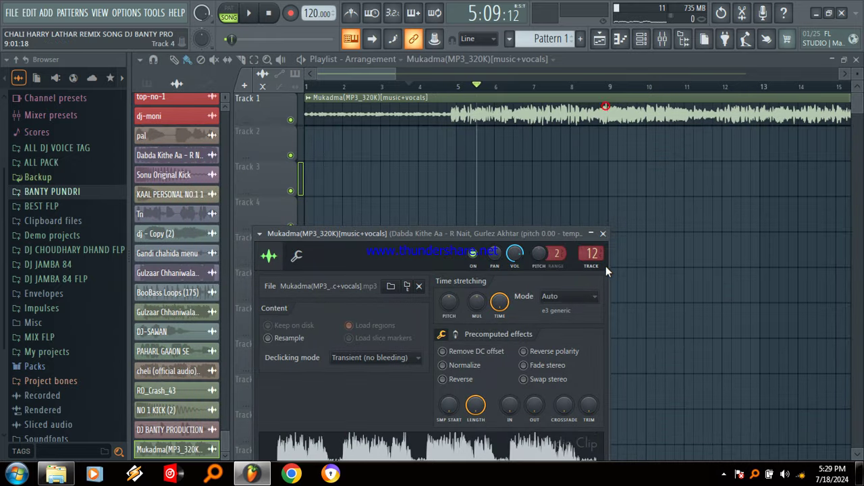
left_click(668, 257)
right_click(667, 257)
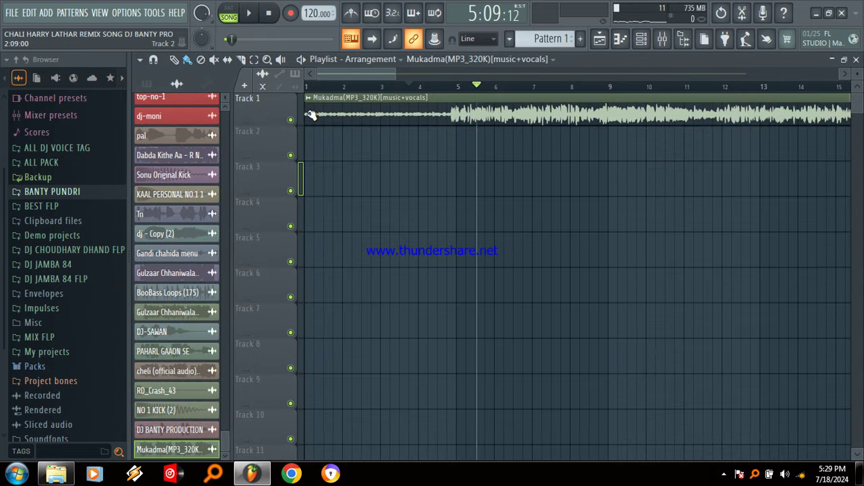
left_click(250, 14)
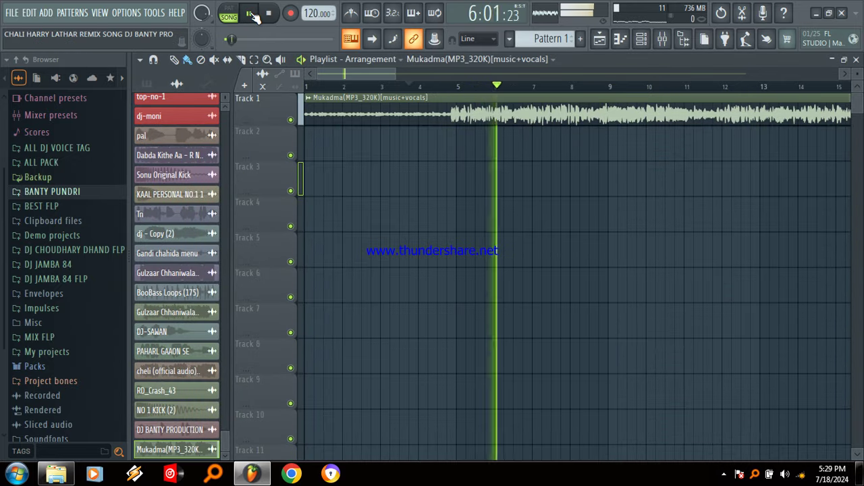
left_click(251, 14)
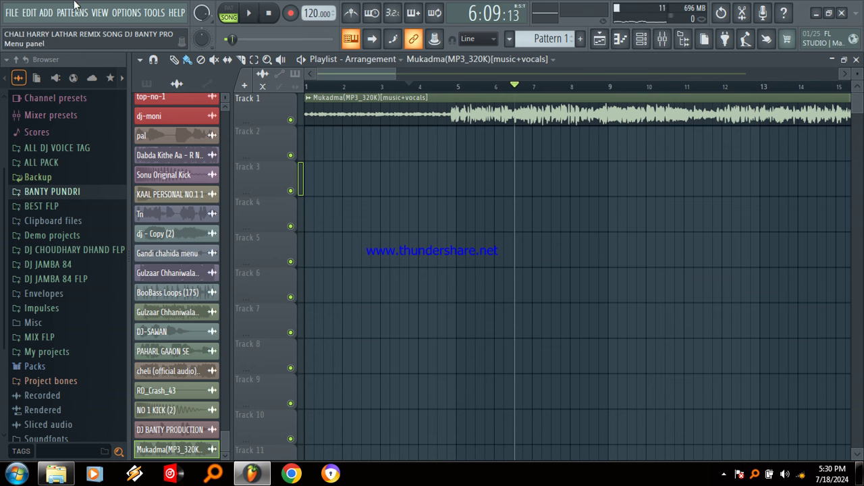
Place Pattern 87 repeatedly on Track 3 from bar 1 through bar 4.
left_click(146, 83)
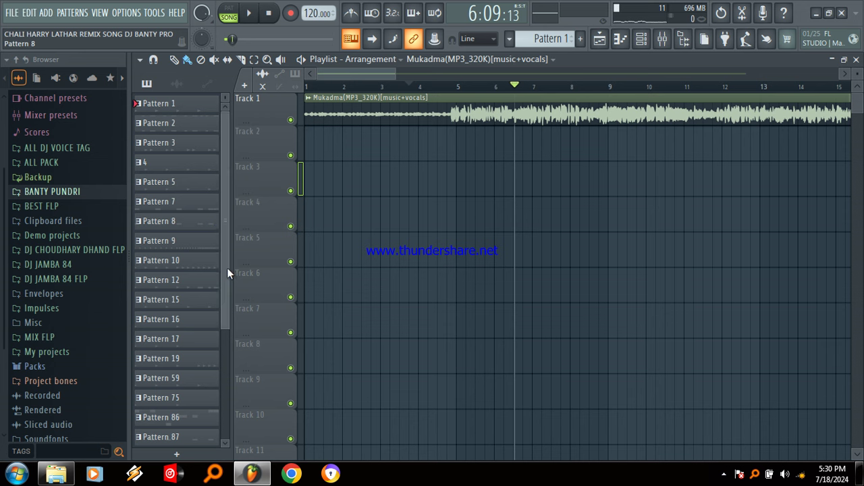
scroll(212, 330, "down", 3)
mouse_move(202, 376)
left_mouse_down()
mouse_move(338, 178)
mouse_move(313, 169)
mouse_move(416, 187)
left_mouse_up()
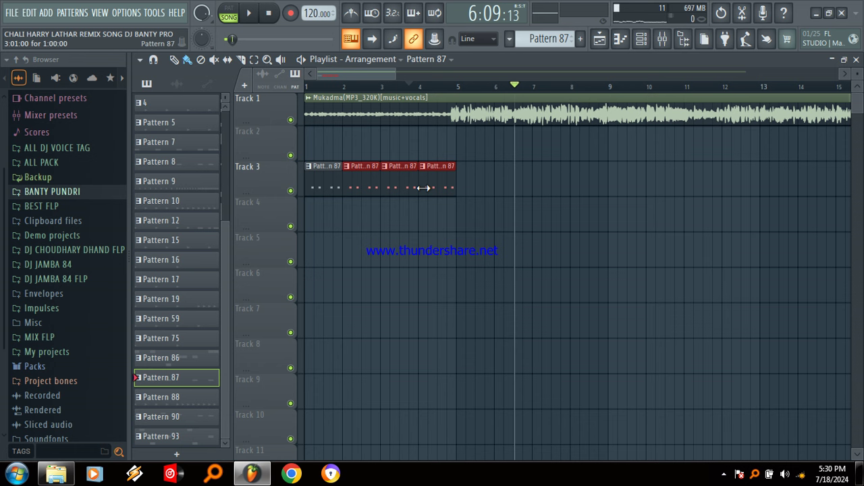
Play the song from bar 2 and extend the Pattern 87 clips on Track 3 through bar 8.
left_click(343, 89)
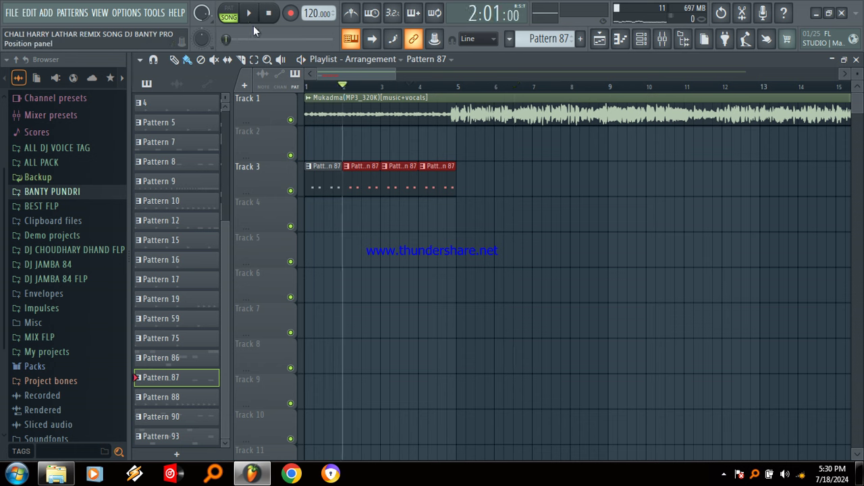
left_click(249, 13)
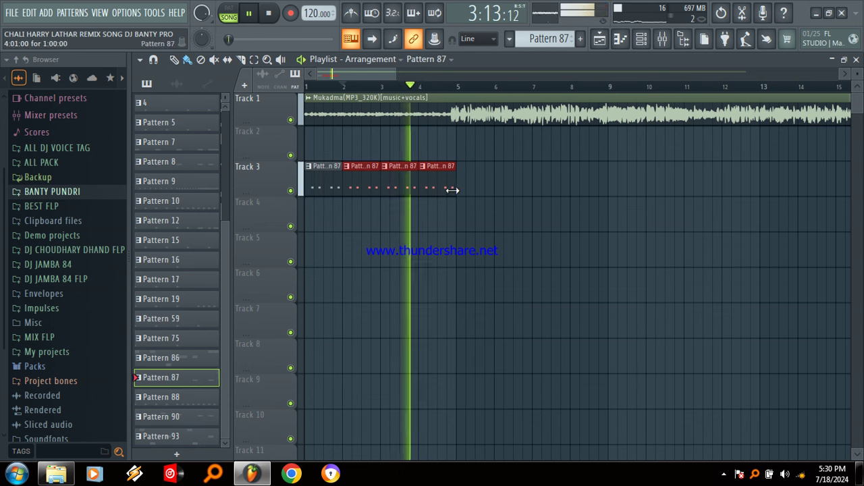
left_click_drag(451, 191, 586, 188)
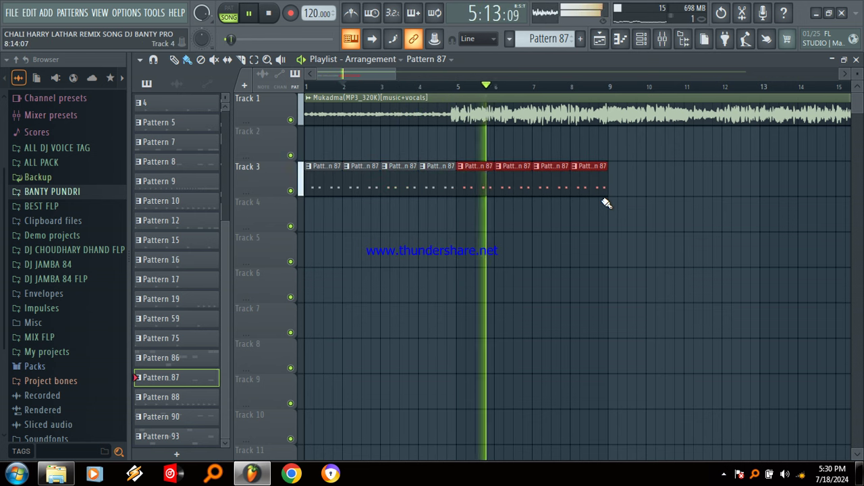
left_click(249, 14)
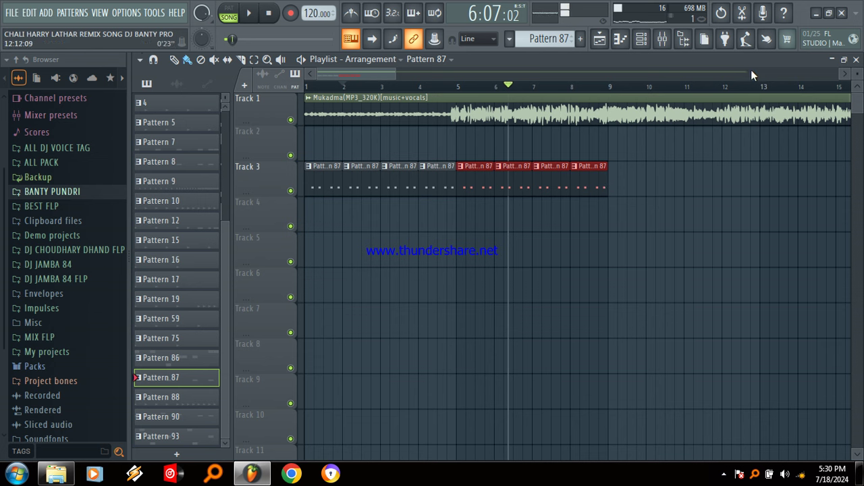
Listen to the song from bar 11 and continue Pattern 87 on Track 3 through bar 10.
left_click(684, 87)
left_click(249, 13)
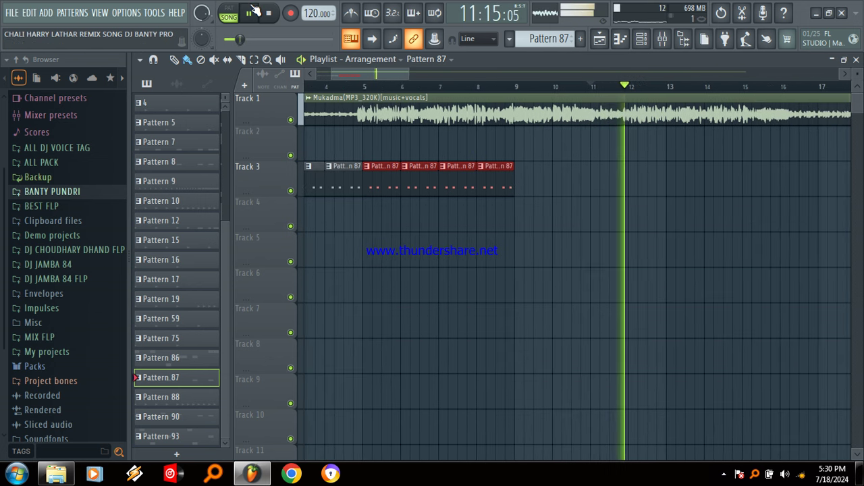
left_click(255, 12)
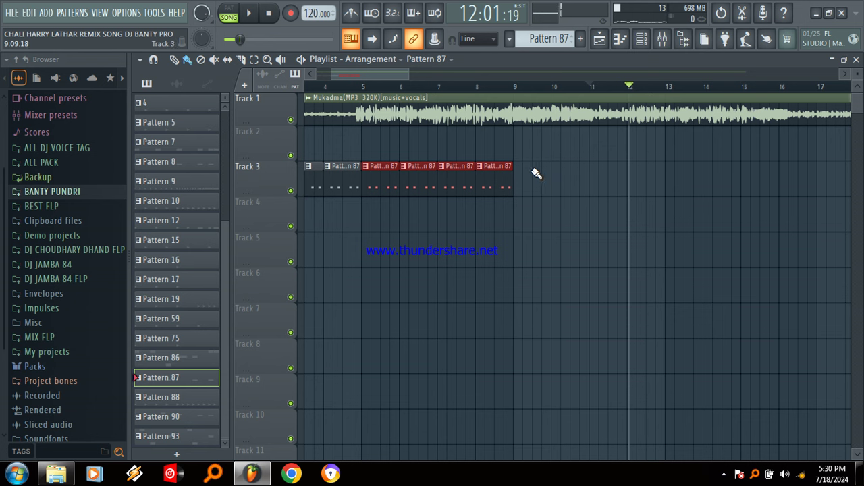
left_click_drag(520, 182, 573, 185)
left_click_drag(386, 71, 327, 70)
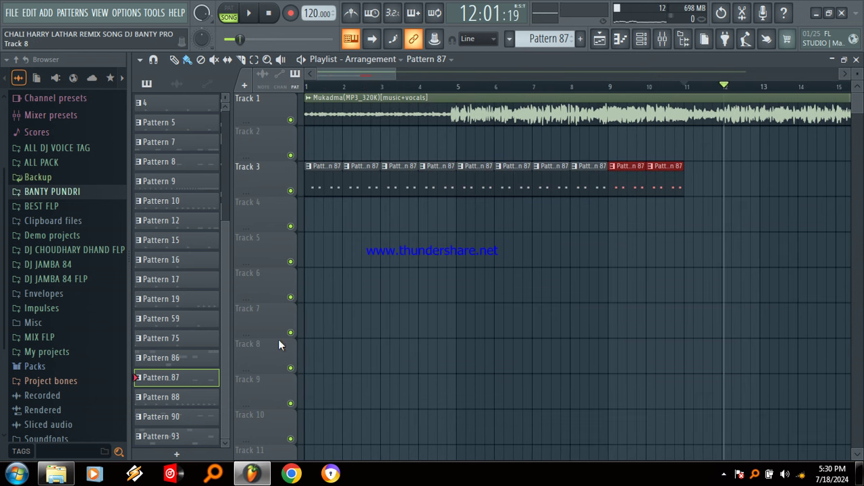
Place Pattern 75 repeatedly on Track 2 from bar 5 through bar 10 and play it back from bar 5.
left_click(190, 342)
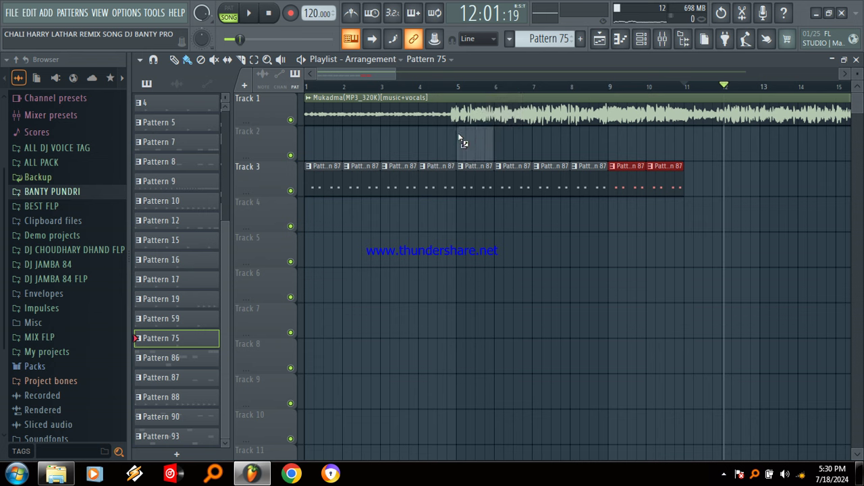
left_click_drag(459, 140, 650, 145)
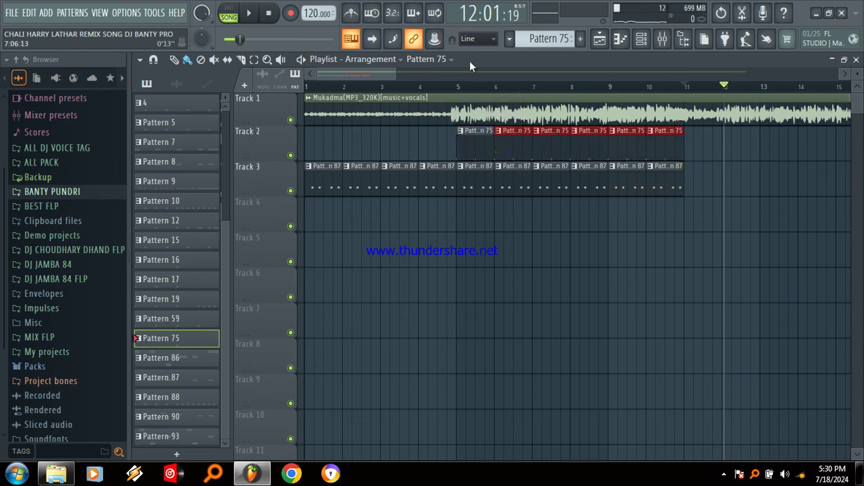
left_click(457, 87)
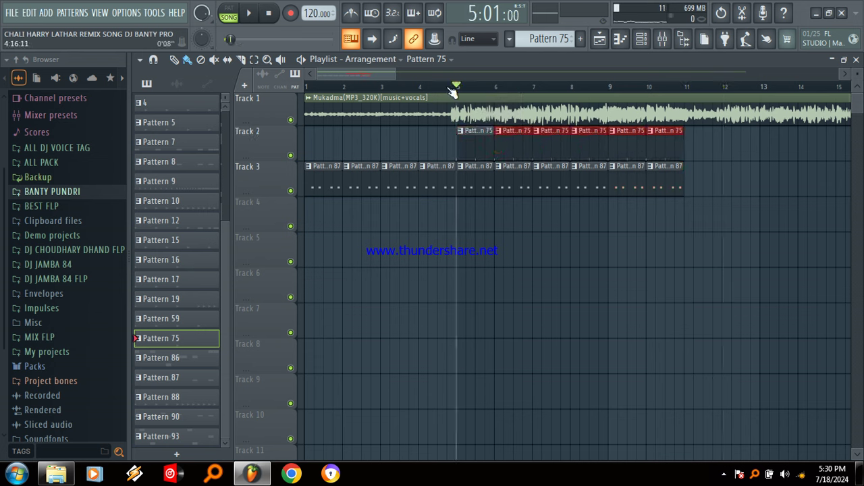
left_click(248, 16)
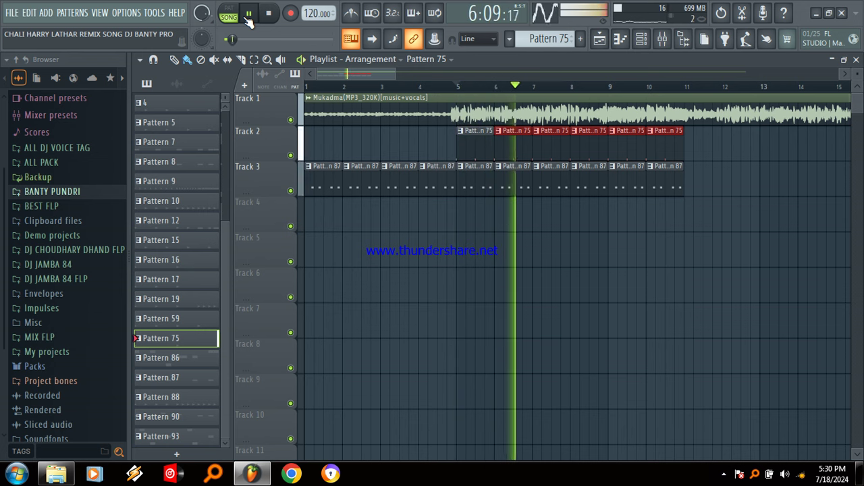
left_click(248, 16)
Compare the channel settings of the Mukadma clip with those of the cheli (official audio) clip.
double_click(414, 123)
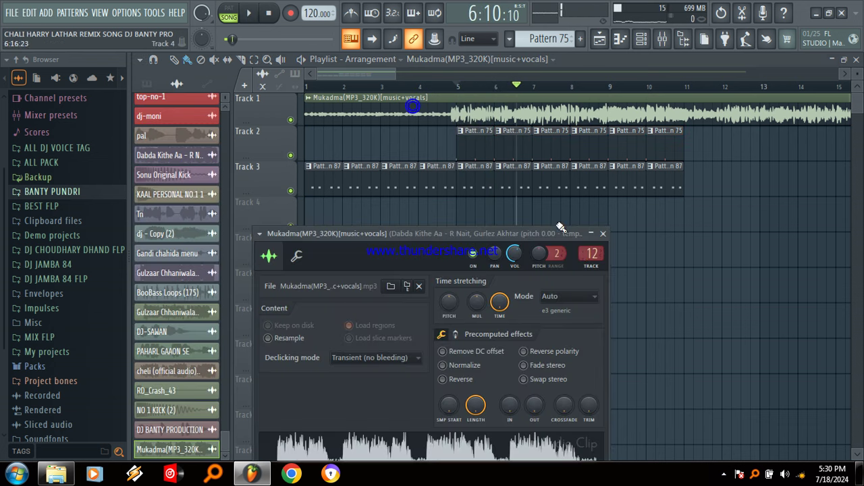
left_click(602, 234)
left_click(184, 371)
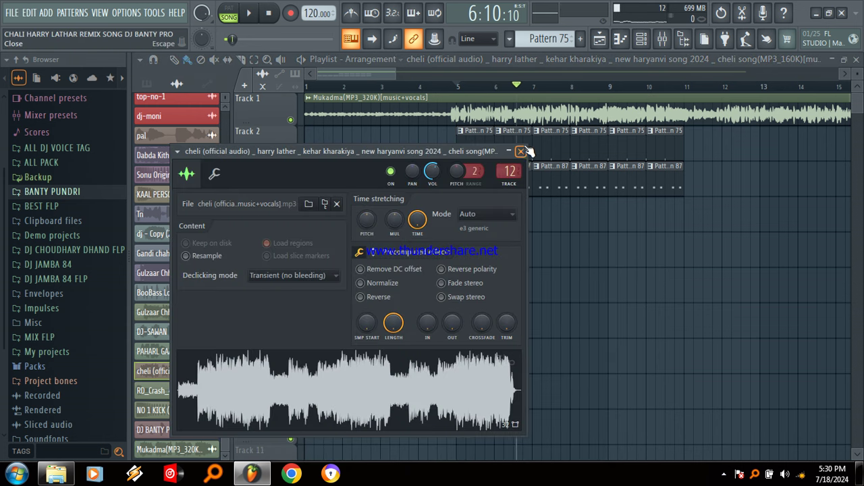
Place RD_Crash_43 clips on Track 4 at bars 1, 3, 5, 7 and 9.
left_click(526, 151)
left_click(333, 88)
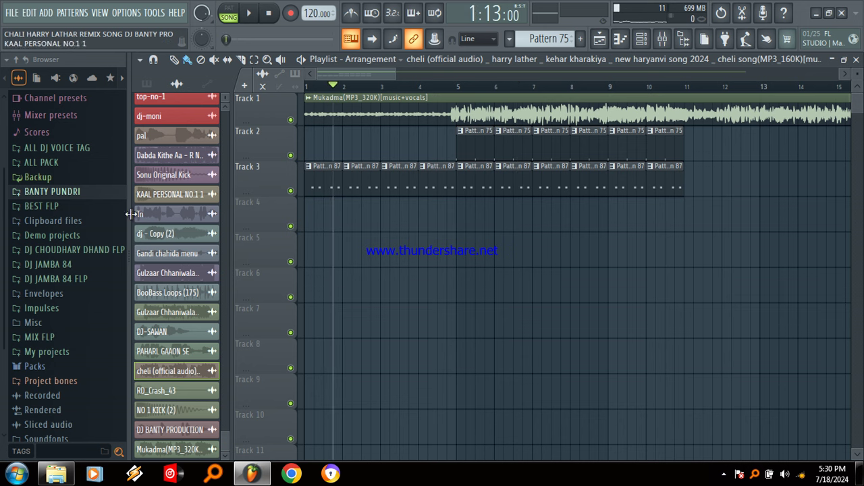
left_click(171, 339)
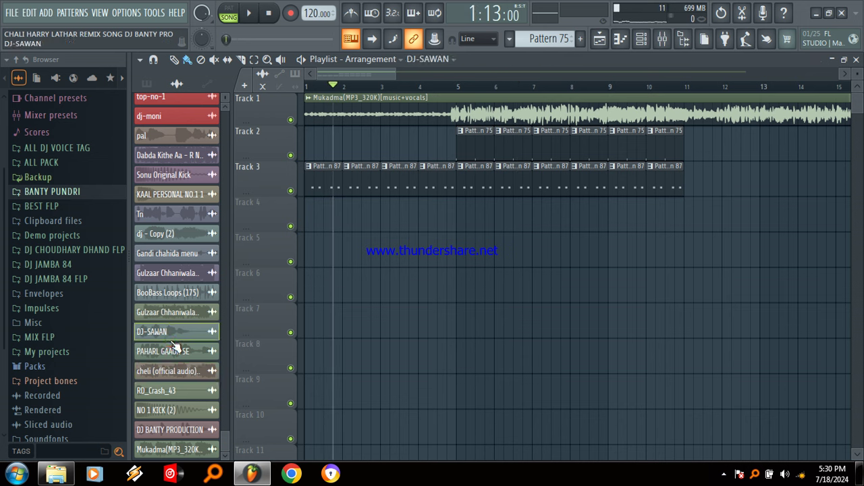
left_click(196, 392)
left_click(463, 215)
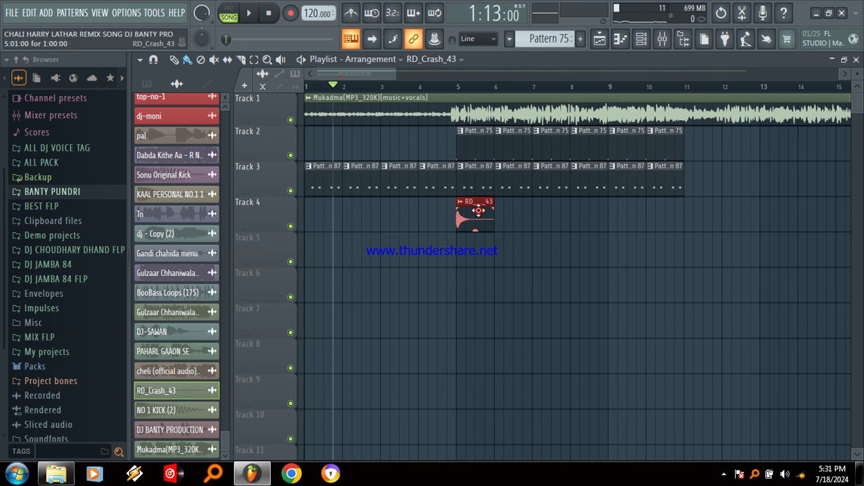
left_click(340, 210)
left_click_drag(340, 211, 312, 215)
left_click(382, 218)
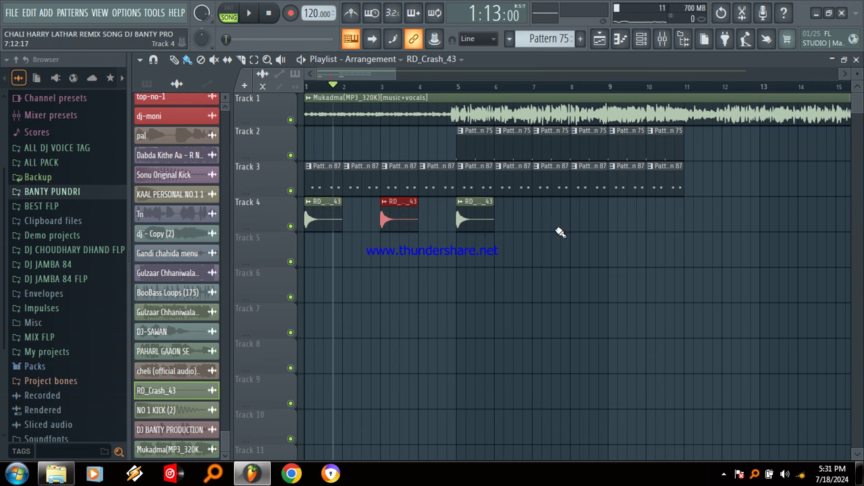
left_click(545, 219)
left_click_drag(557, 219, 547, 216)
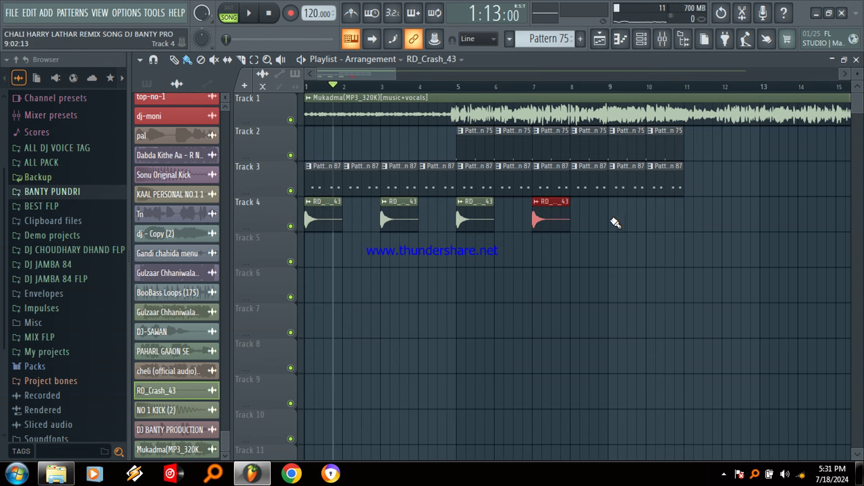
left_click(621, 221)
Find the VES 9 FXA B HIPHODjAkashMix.in #2 sample and place it on Track 3 at bar 11.
left_click(693, 88)
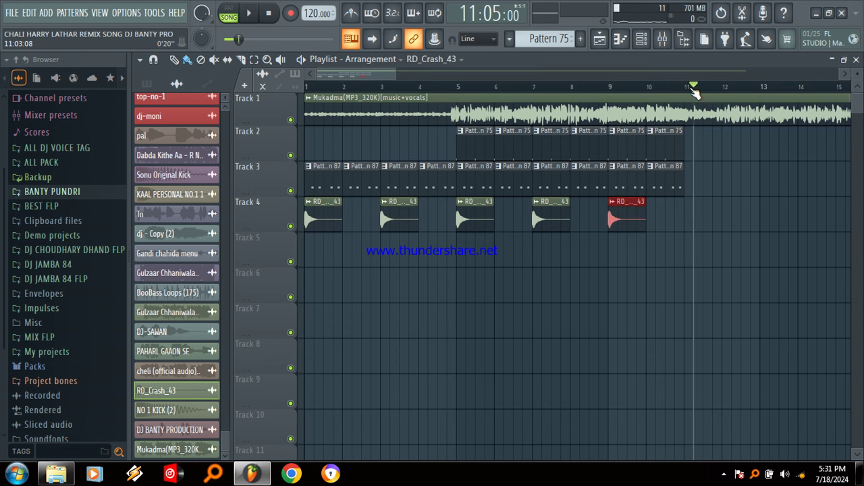
left_click(164, 213)
left_click(165, 213)
scroll(165, 213, "up", 5)
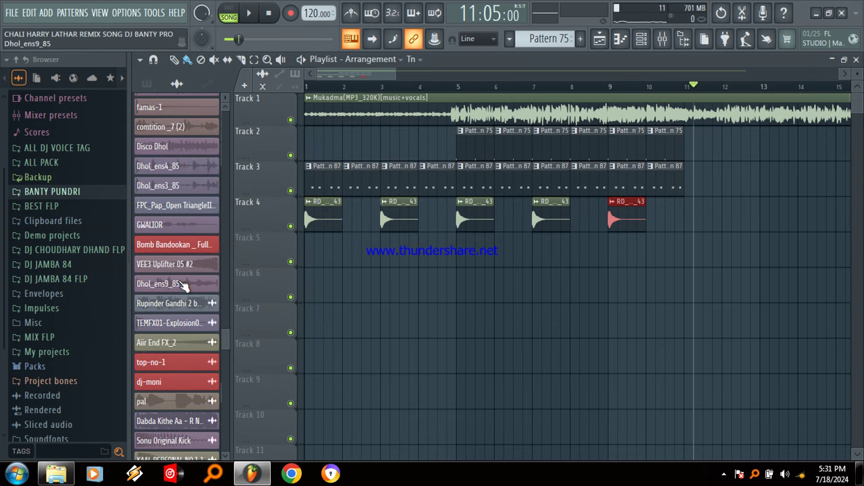
scroll(182, 285, "up", 8)
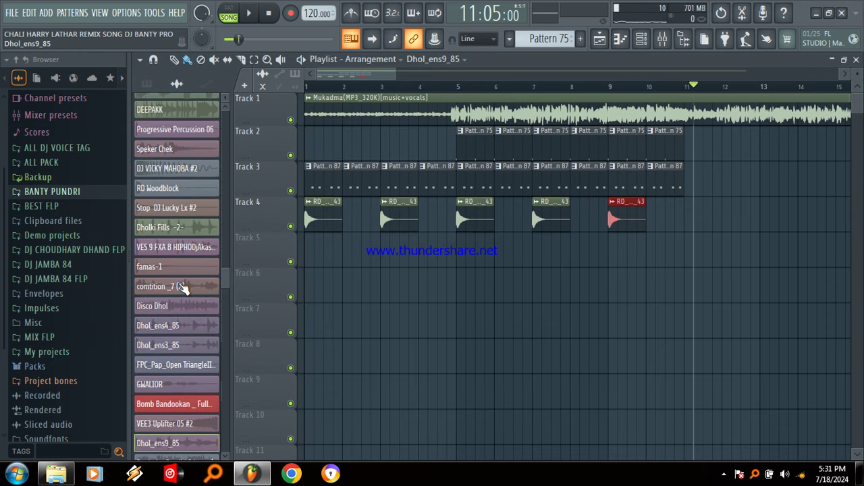
left_click(174, 244)
left_click(696, 184)
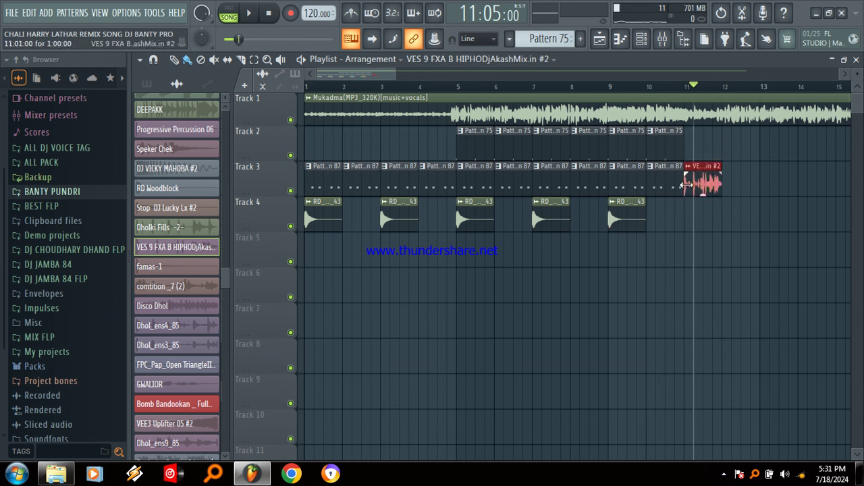
Mute Track 1 and listen to the VES 9 clip from bar 11.
left_click(686, 88)
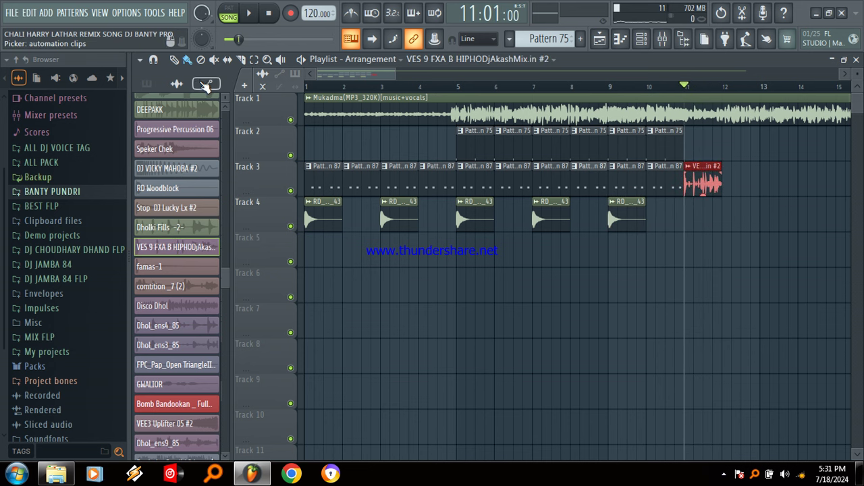
left_click(290, 121)
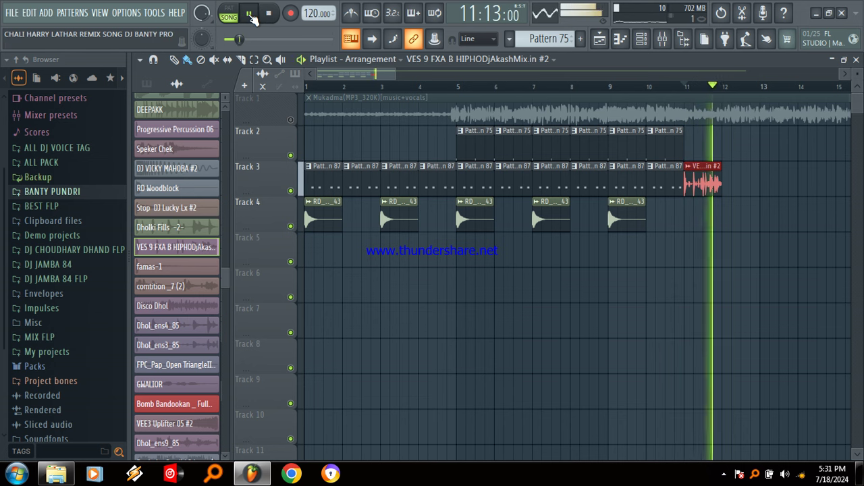
left_click(251, 19)
Examine Pattern 75's NO 1 KICK notes and the Fruity WaveShaper and Fruity Blood Overdrive effects on its mixer track.
double_click(480, 148)
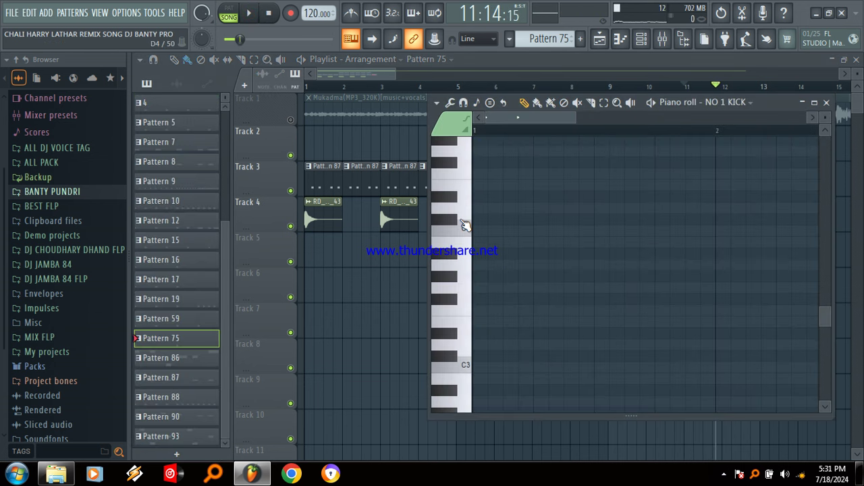
scroll(466, 225, "up", 4)
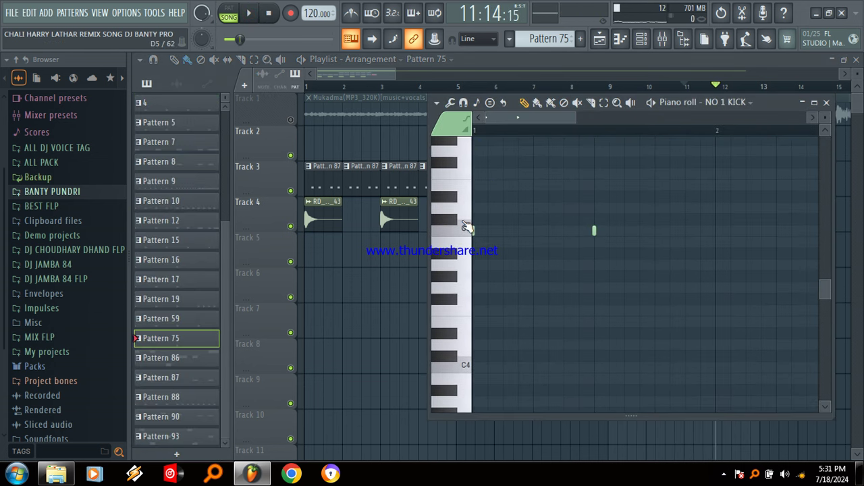
left_click(466, 225)
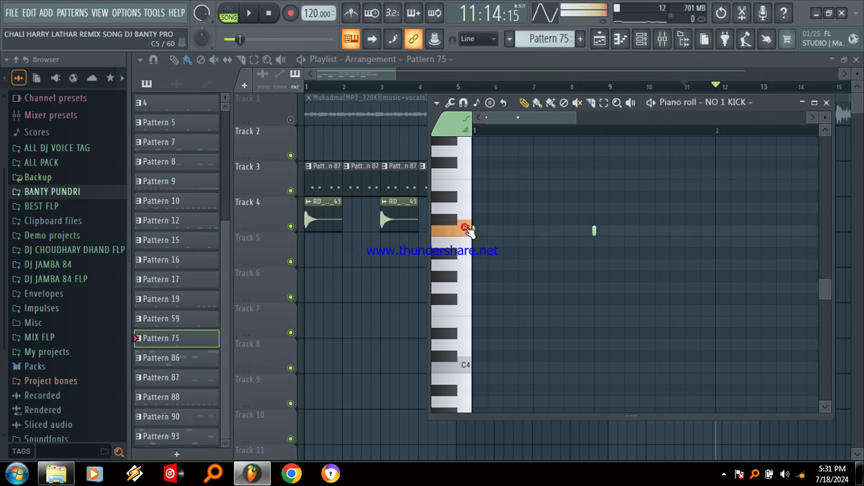
left_click(733, 102)
left_click(505, 171)
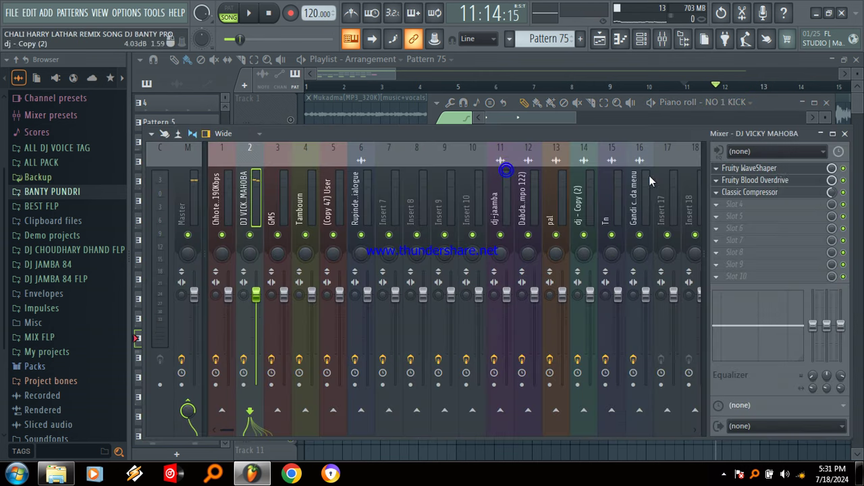
left_click(775, 171)
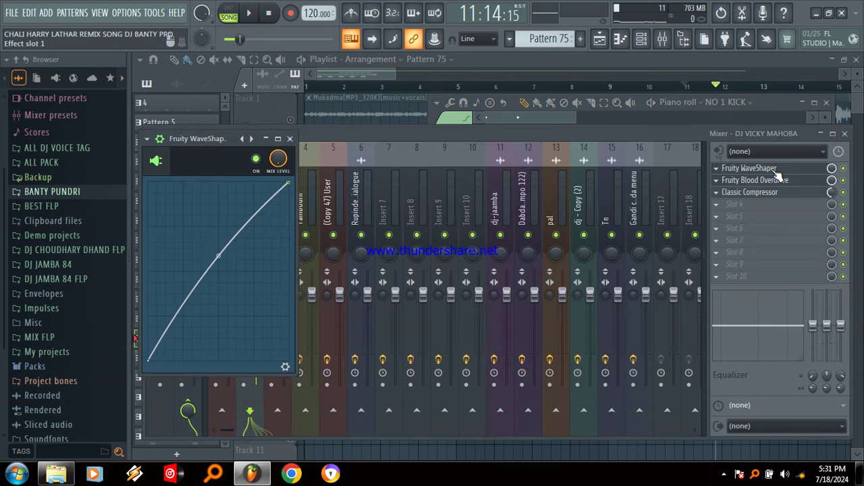
left_click(782, 181)
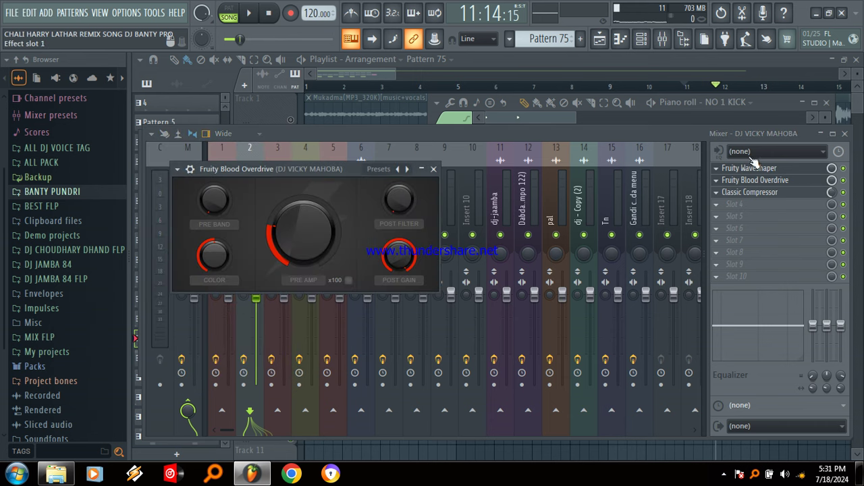
Play the beat layers from bar 1 without the song vocals on Track 1.
left_click(383, 112)
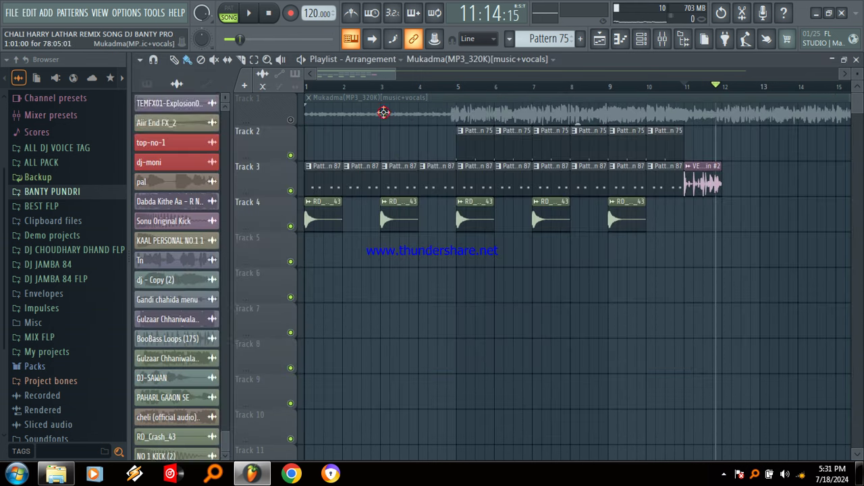
left_click(307, 86)
left_click(250, 14)
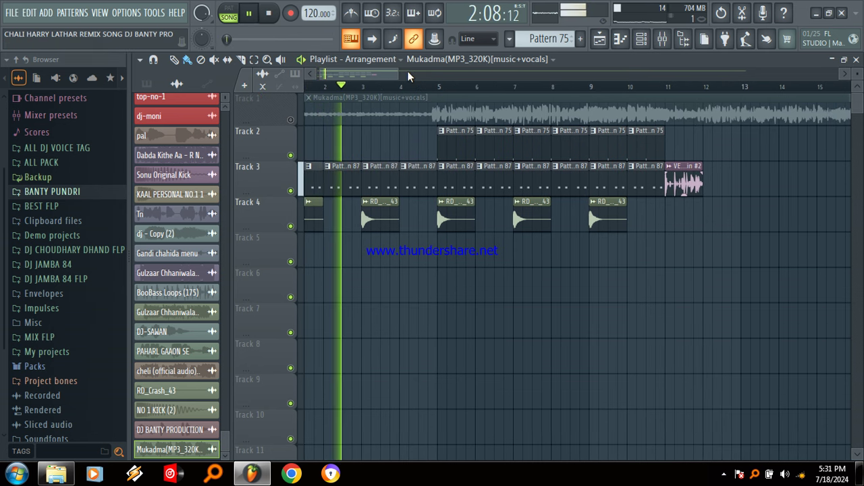
Place sagar kick (2) clips on Track 5 just before bar 5, at bar 7, and just before bars 9 and 12.
left_click_drag(398, 73, 360, 67)
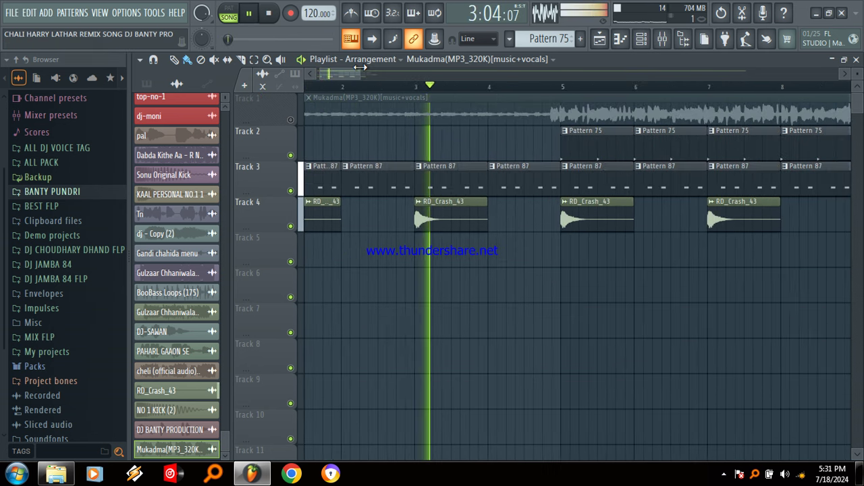
left_click(148, 234)
scroll(148, 248, "up", 5)
scroll(149, 248, "up", 10)
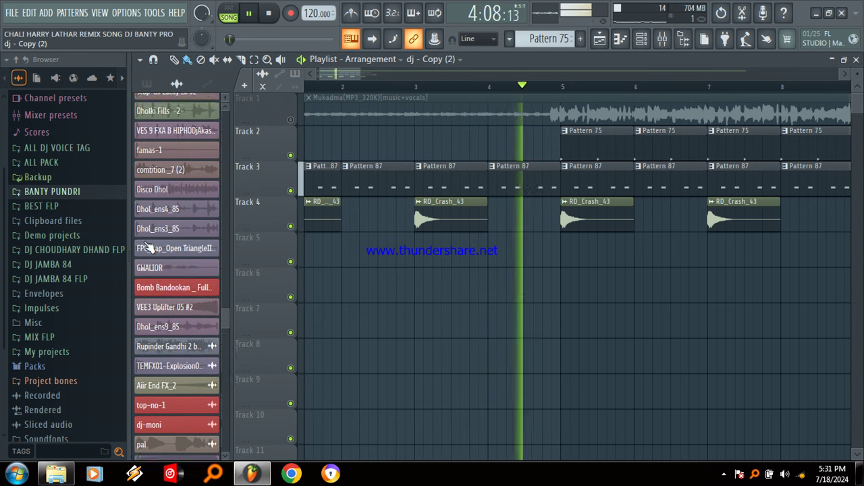
scroll(149, 248, "up", 3)
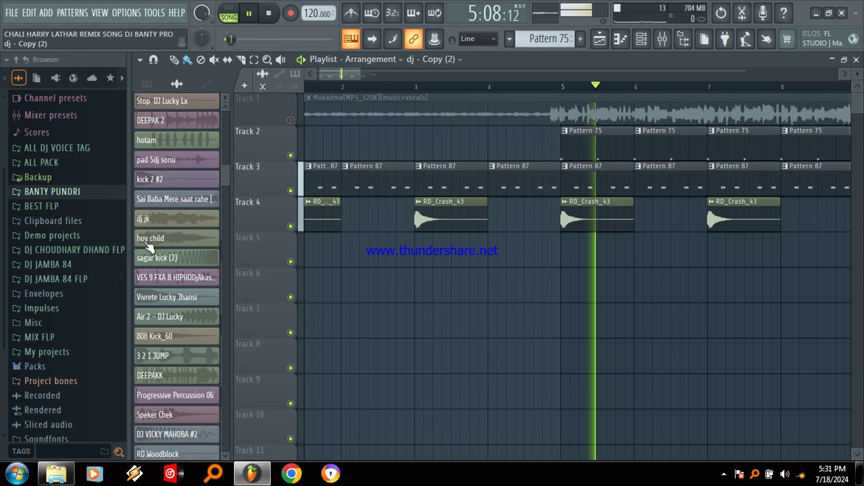
left_click(150, 257)
left_click(564, 250)
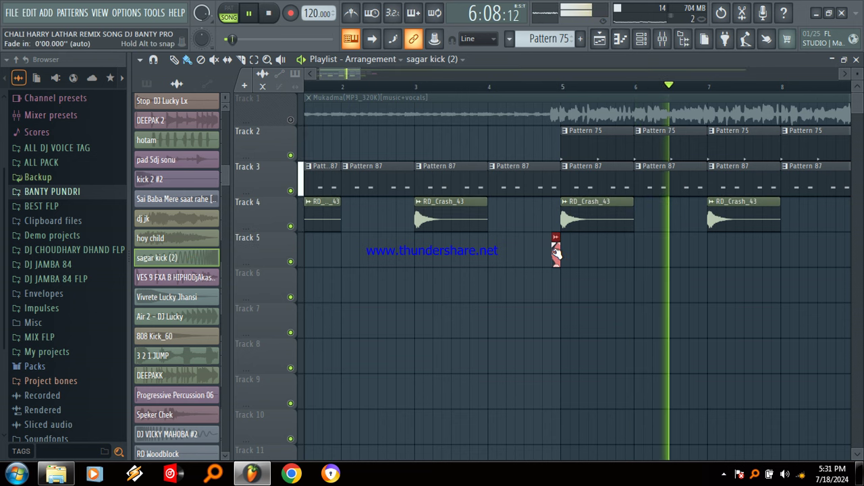
right_click(446, 217)
left_click_drag(354, 76, 370, 76)
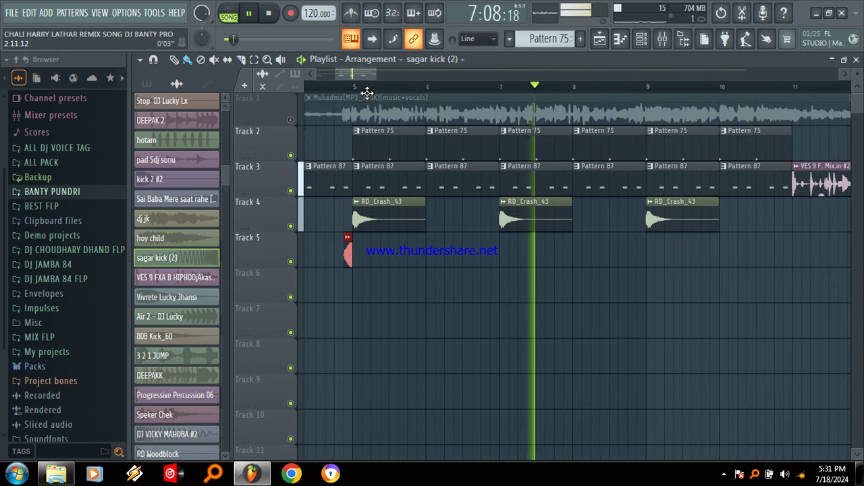
left_click(503, 256)
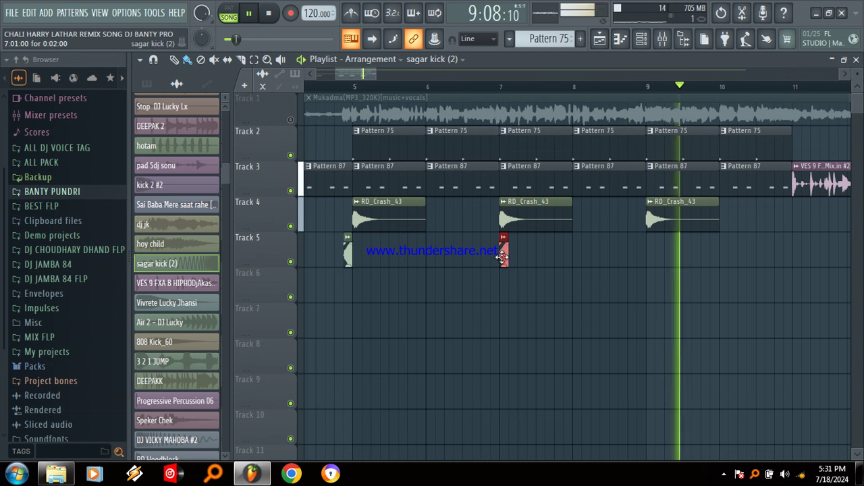
left_click(639, 253)
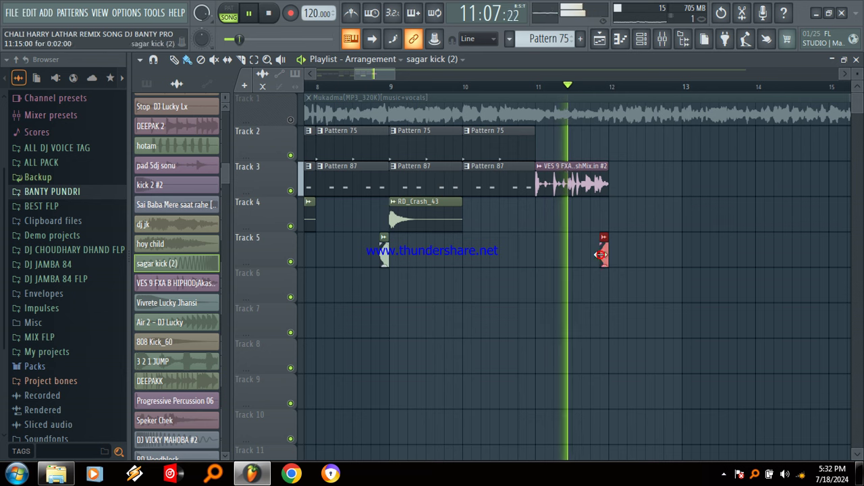
Unmute the song on Track 1 and listen to it from bar 12.
left_click_drag(375, 73, 446, 73)
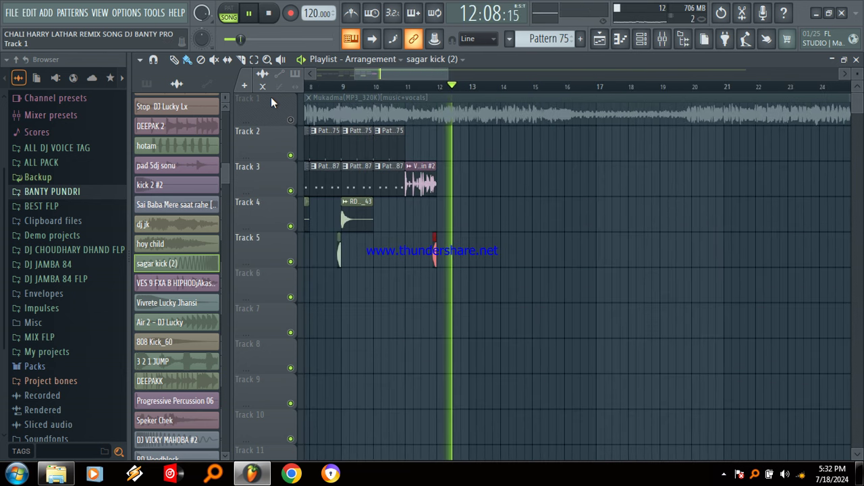
left_click(291, 120)
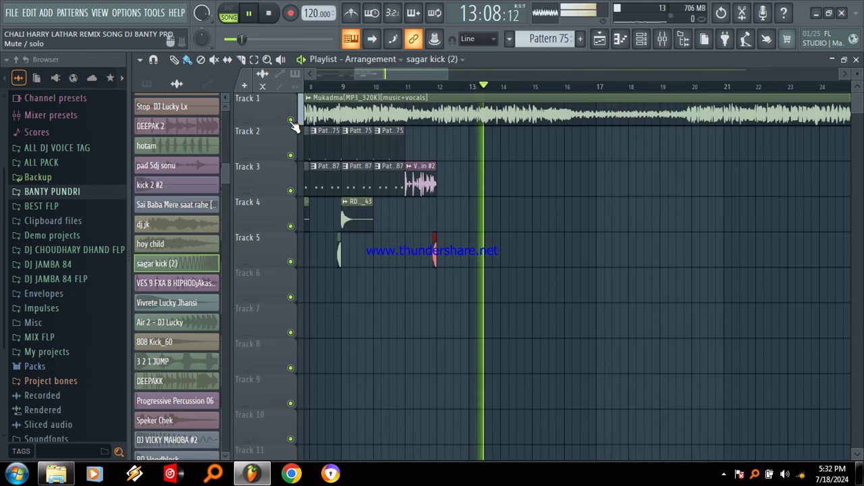
left_click(438, 88)
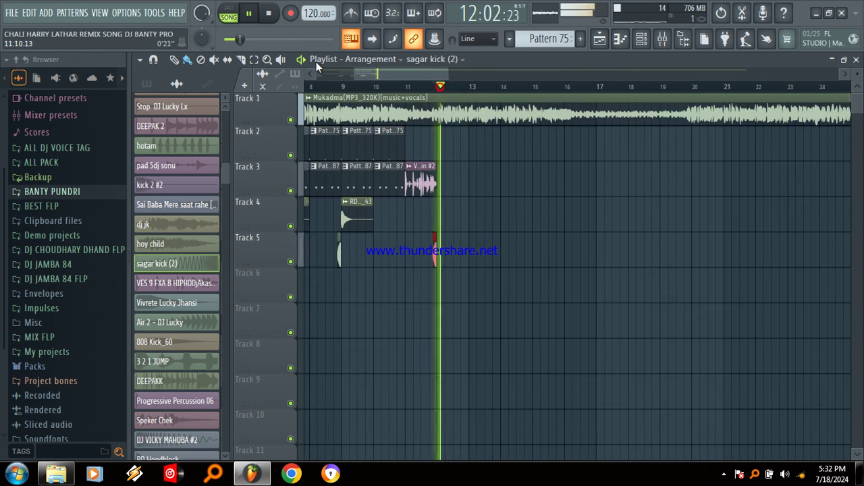
left_click(250, 15)
Place Pattern 1 on Track 2 at bar 12 and check its NO 1 KICK notes.
left_click(150, 85)
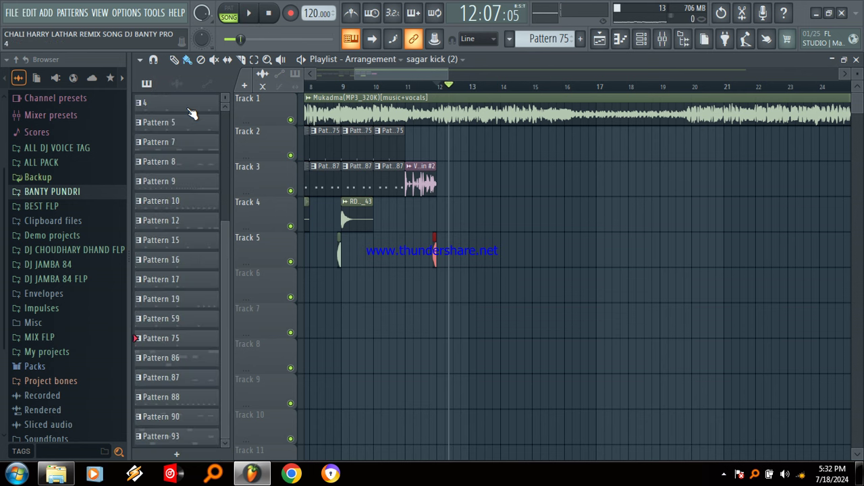
left_click(189, 109)
scroll(189, 109, "up", 3)
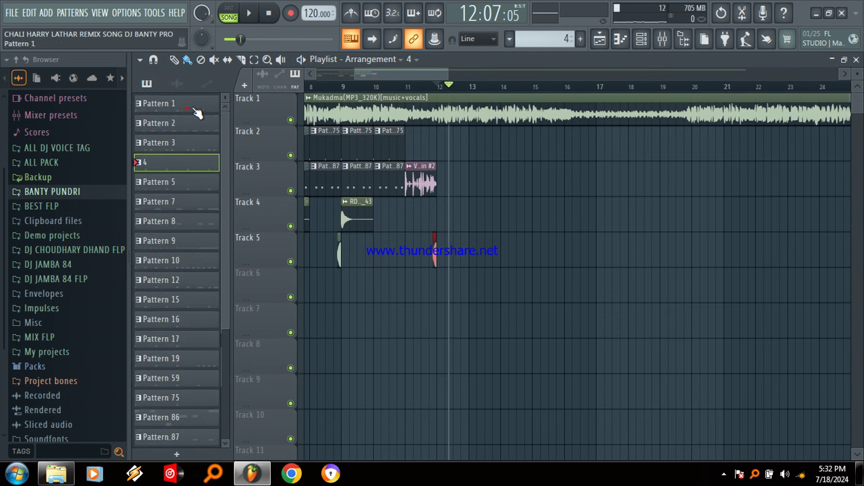
left_click(190, 107)
double_click(459, 149)
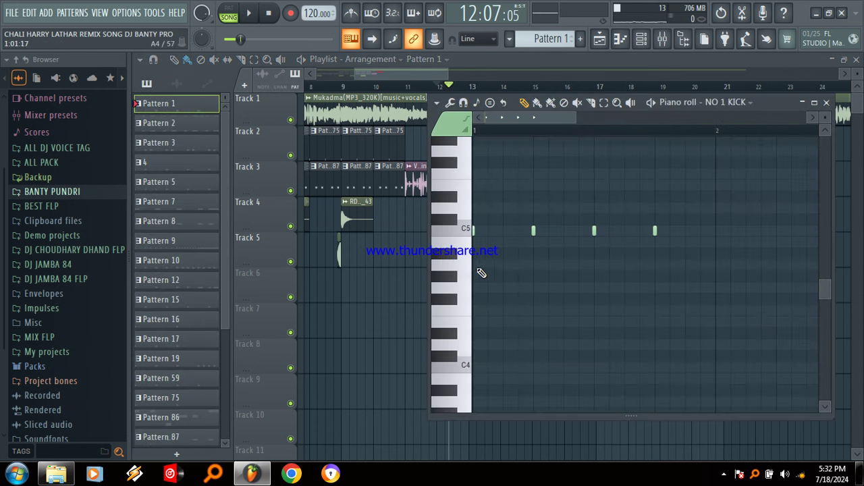
left_click(382, 159)
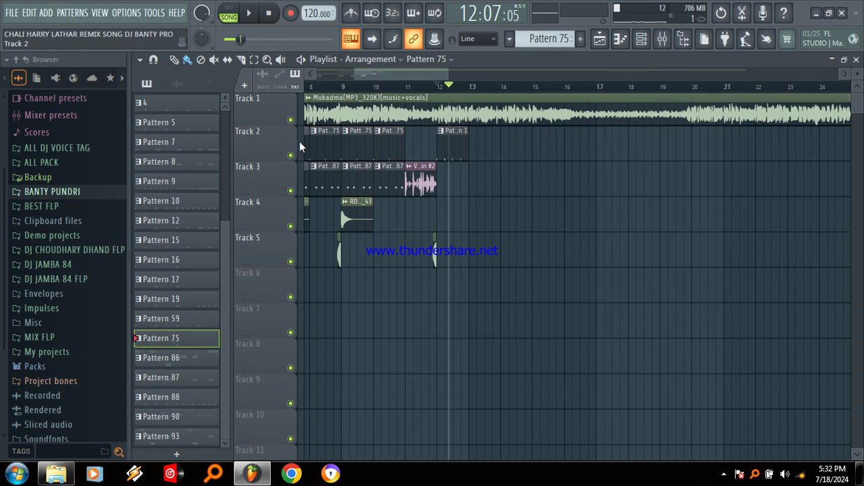
Place Pattern 2 on Track 3 at bar 12, beneath the Pattern 1 clip.
left_click_drag(228, 251, 221, 116)
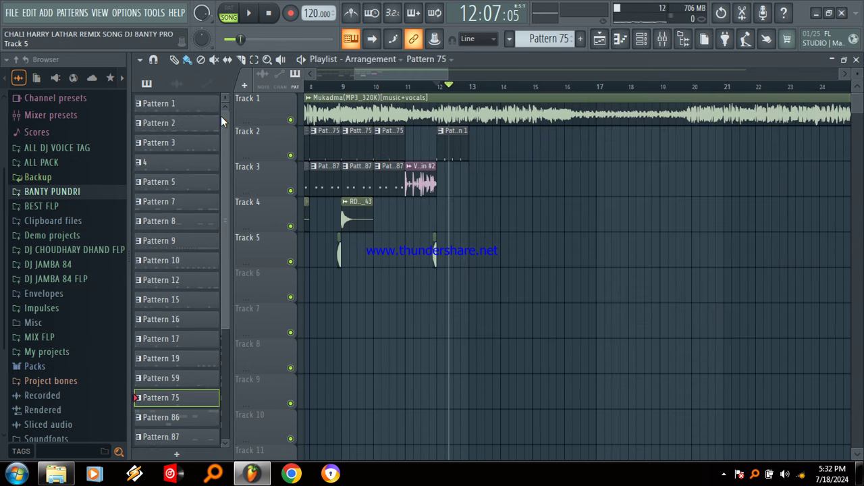
left_click(187, 127)
left_click(443, 179)
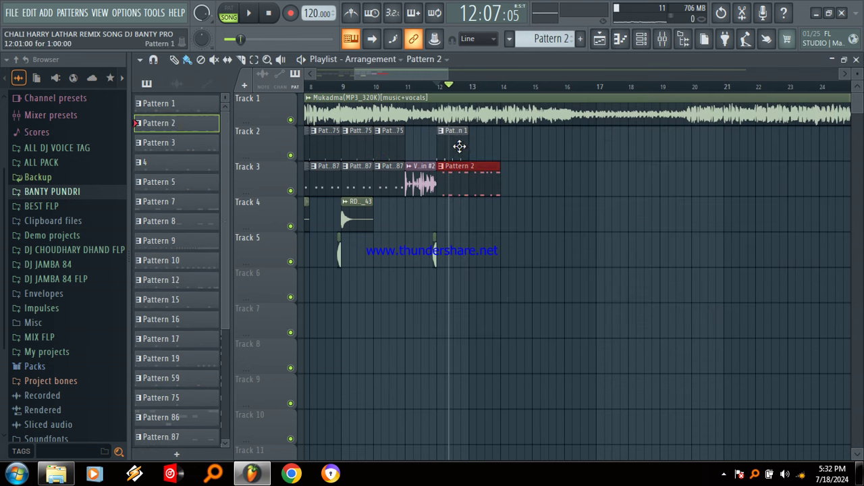
Repeat the Pattern 1 clip at bar 13 on Track 2 and audition the F6 notes in Pattern 2's piano roll.
left_click(459, 146)
double_click(482, 197)
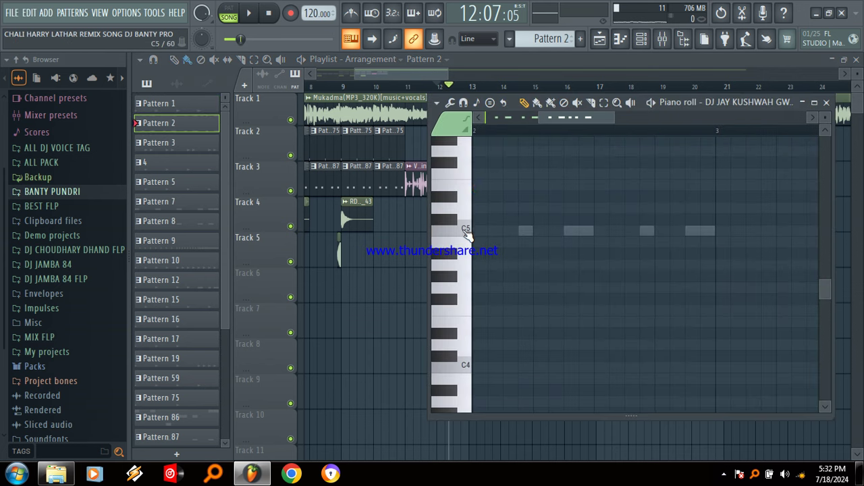
left_click(463, 231)
left_click(464, 232)
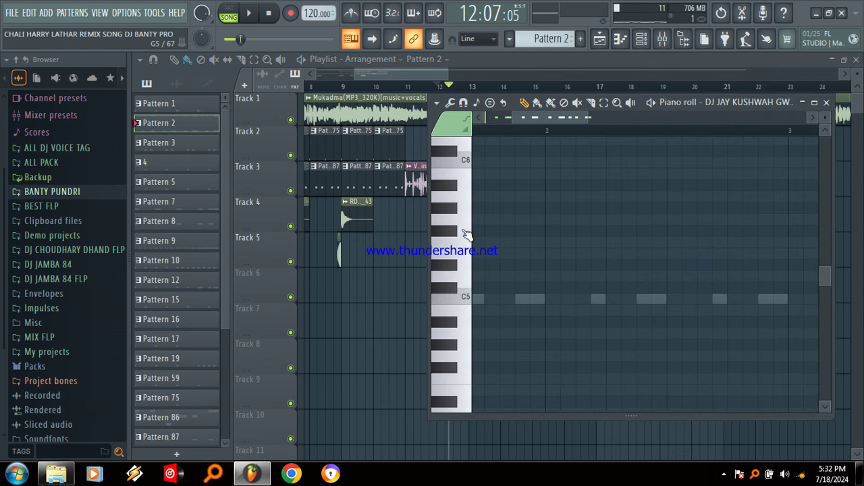
scroll(466, 234, "up", 2)
scroll(466, 234, "up", 3)
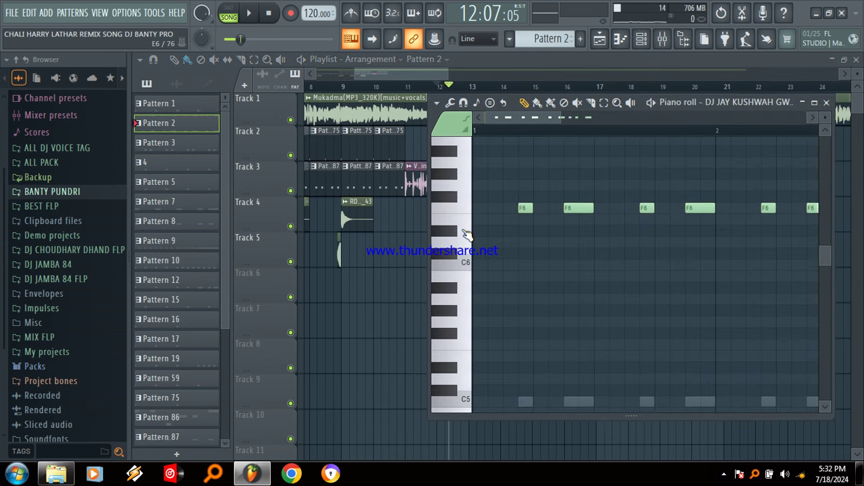
left_click(458, 208)
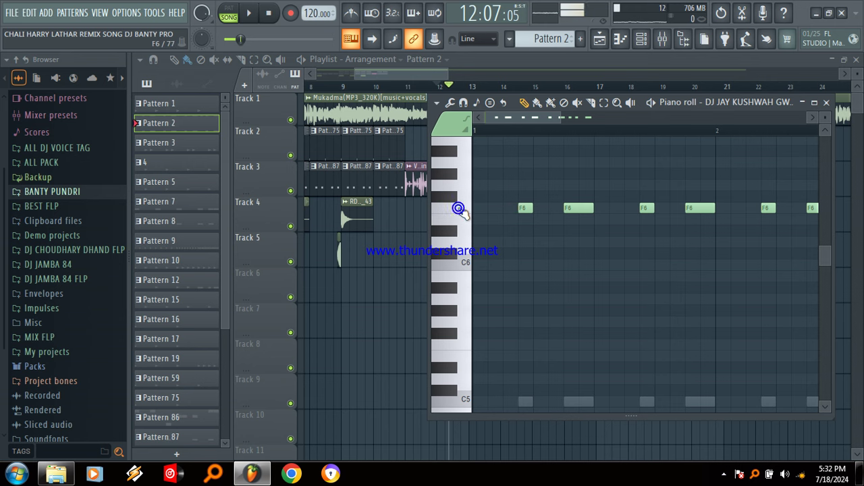
left_click(458, 209)
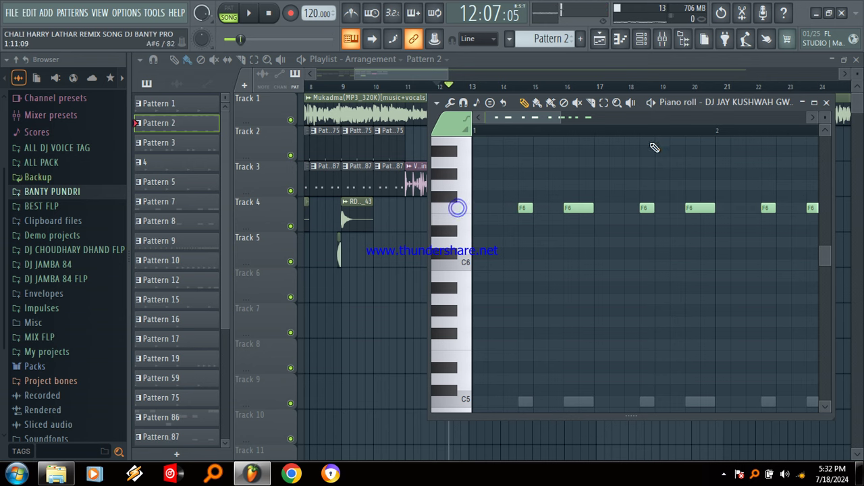
Inspect Pattern 2's GMS synth settings and its Fruity parametric EQ 2, and play the arrangement from bar 12.
left_click(732, 108)
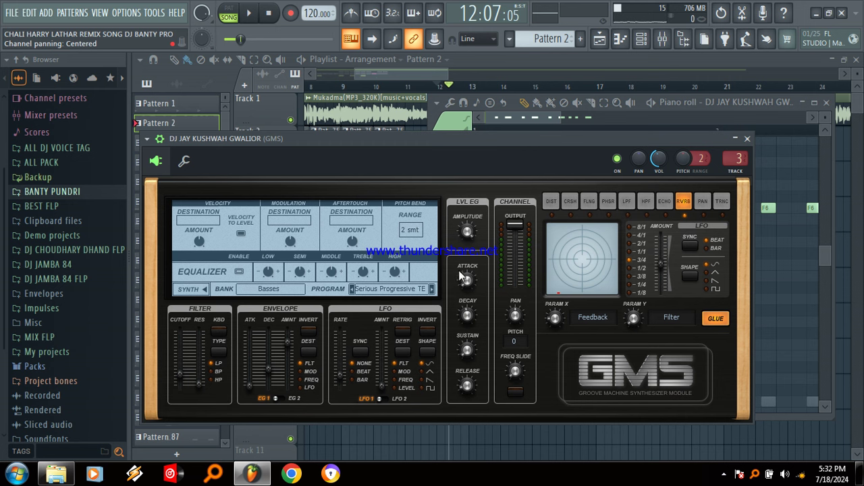
left_click(735, 164)
left_click(756, 168)
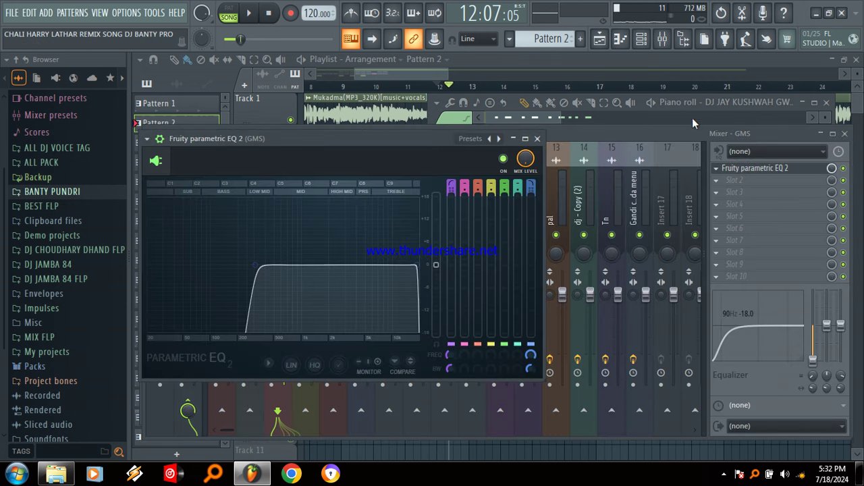
left_click(383, 111)
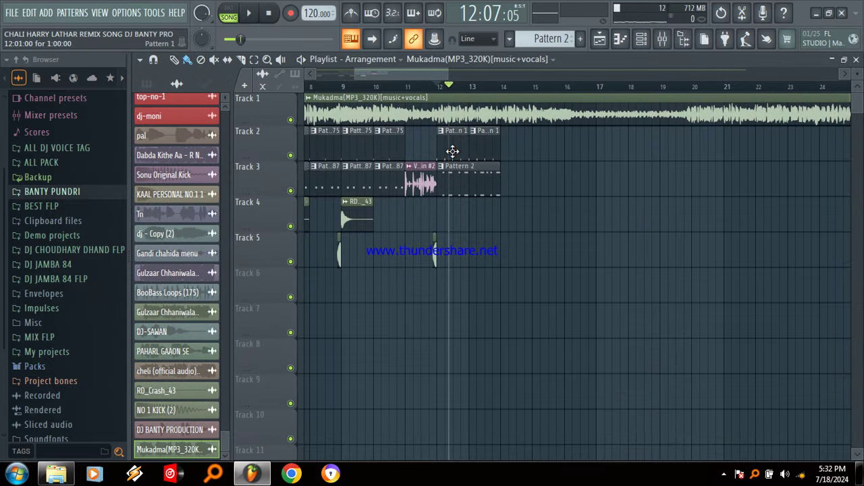
left_click(248, 14)
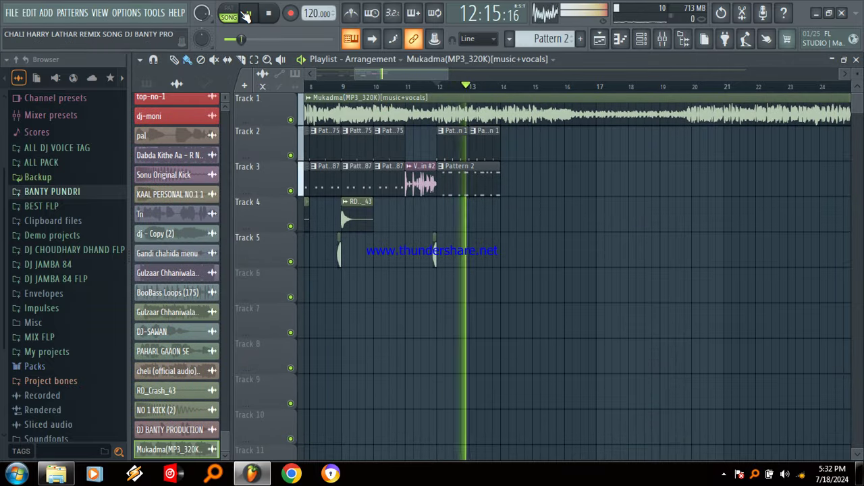
left_click(248, 13)
Place Pattern 3 on Track 4 at bars 12 and 13.
left_click(147, 83)
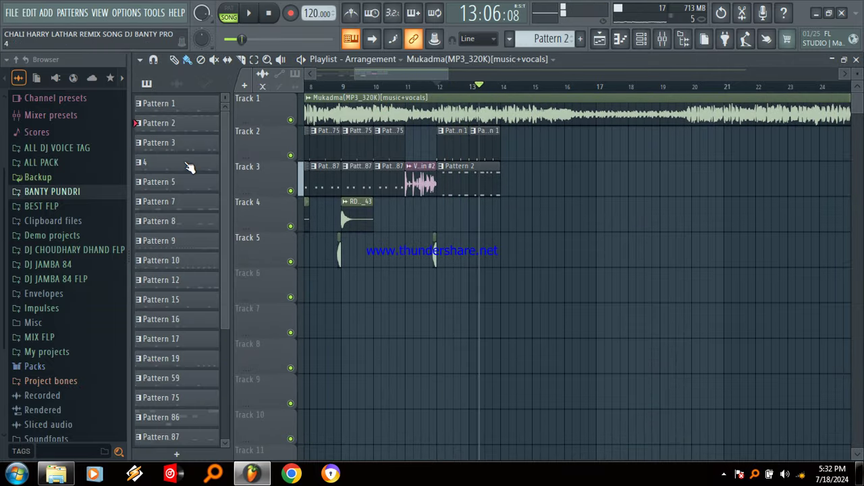
left_click(181, 145)
left_click(442, 213)
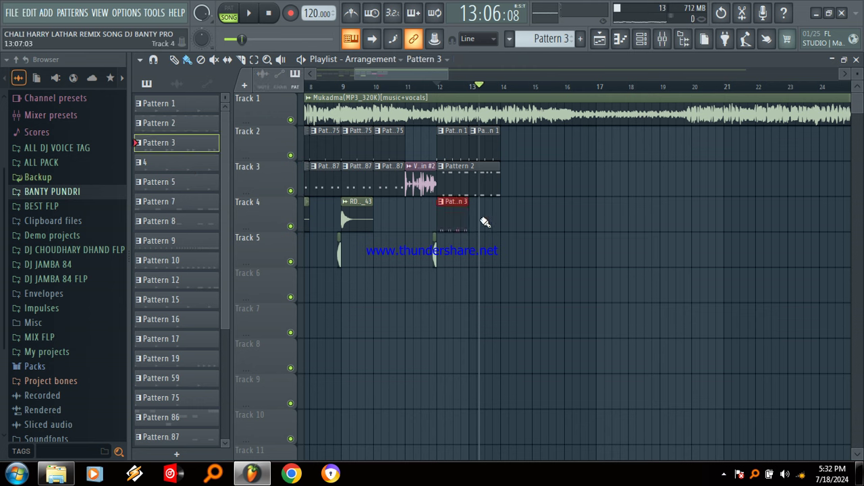
left_click(472, 219)
Place Pattern 5 on Track 5 at bars 12 and 13 and listen to the layered beat from bar 13.
left_click(192, 182)
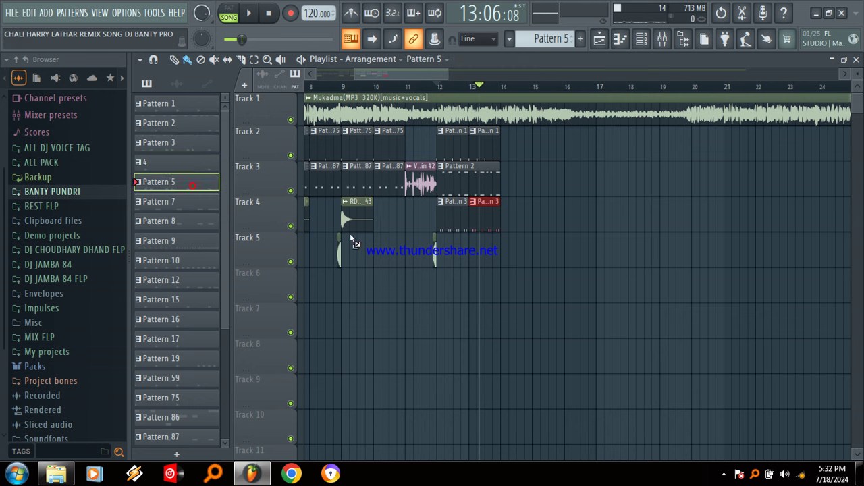
left_click(442, 258)
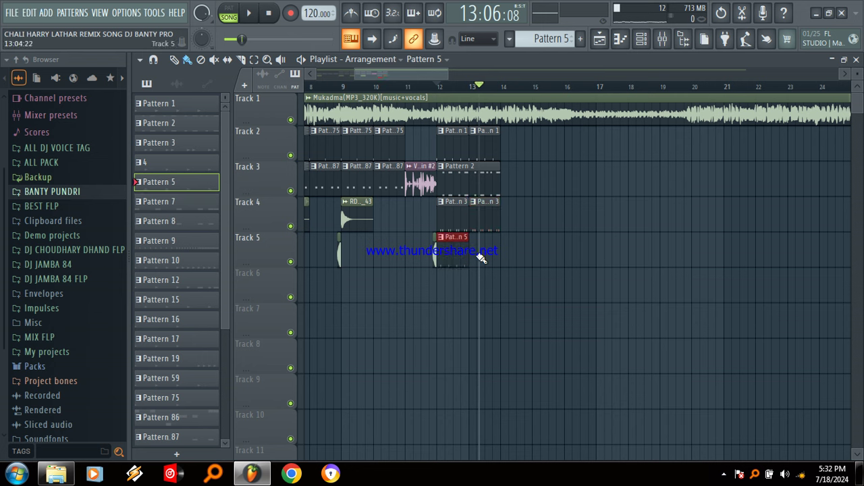
left_click(482, 255)
left_click(249, 13)
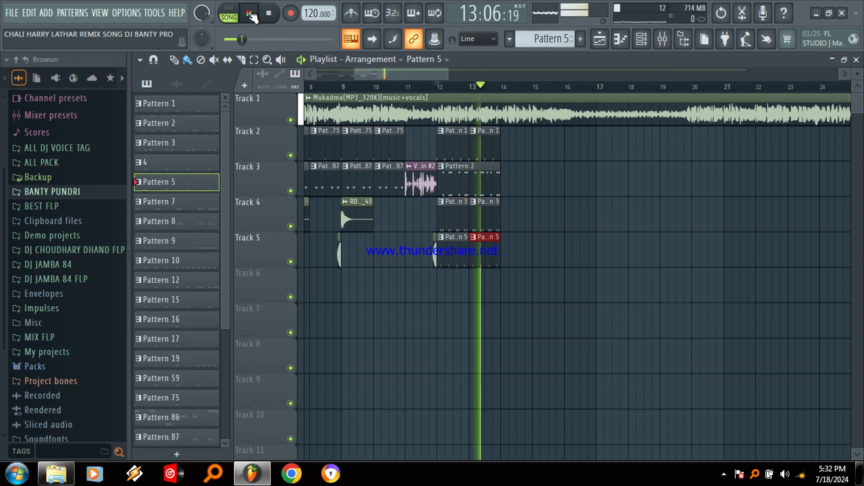
left_click(248, 13)
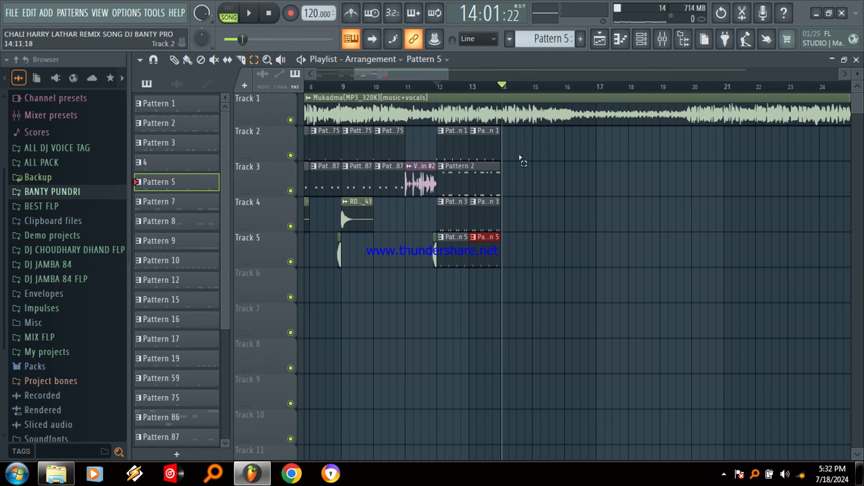
Extend Patterns 1, 2, 3 and 5 on Tracks 2 to 5 over bars 14 and 15.
left_click_drag(503, 129, 440, 264)
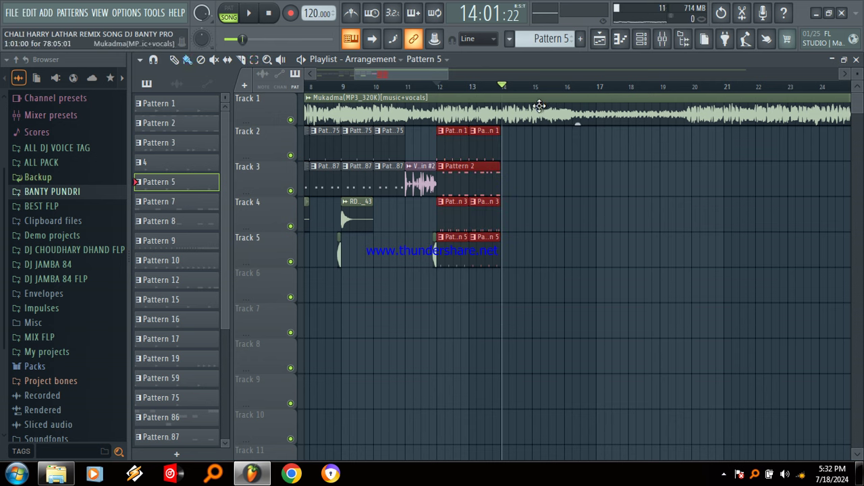
mouse_move(486, 152)
left_mouse_down()
mouse_move(552, 154)
mouse_move(489, 151)
left_mouse_up()
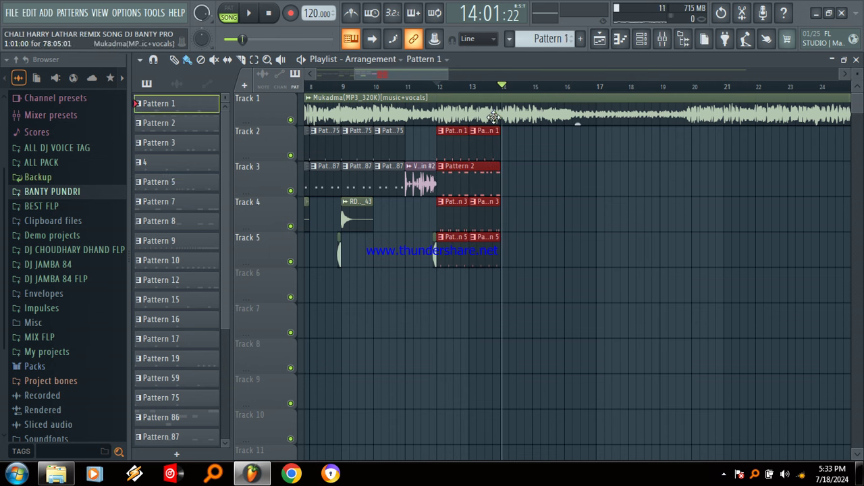
left_click_drag(506, 145, 559, 149)
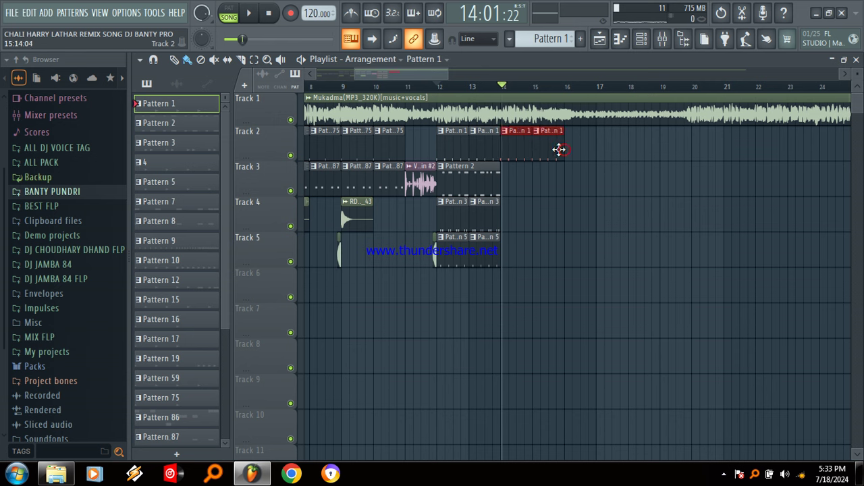
left_click(510, 187)
left_click(485, 221)
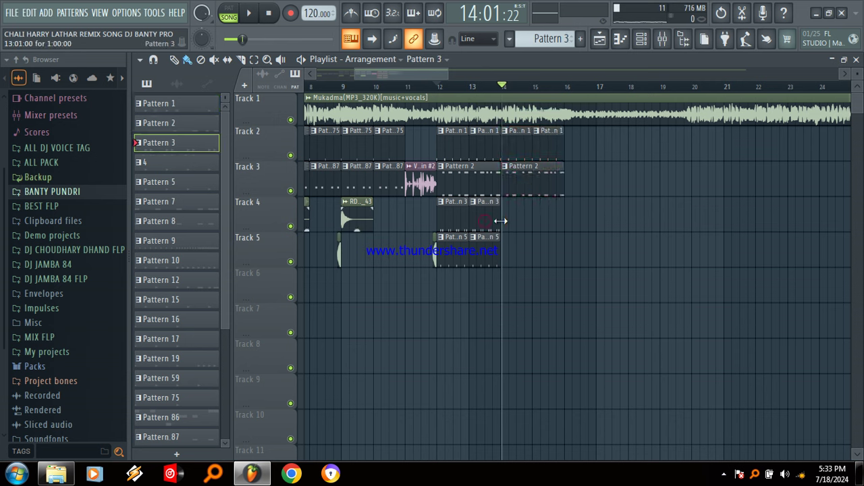
left_click_drag(509, 223, 542, 223)
left_click(485, 256)
left_click_drag(508, 255, 544, 256)
Play the arrangement from bar 14 into bar 16 to check the extended beat against the song.
left_click(248, 14)
left_click_drag(411, 70, 429, 77)
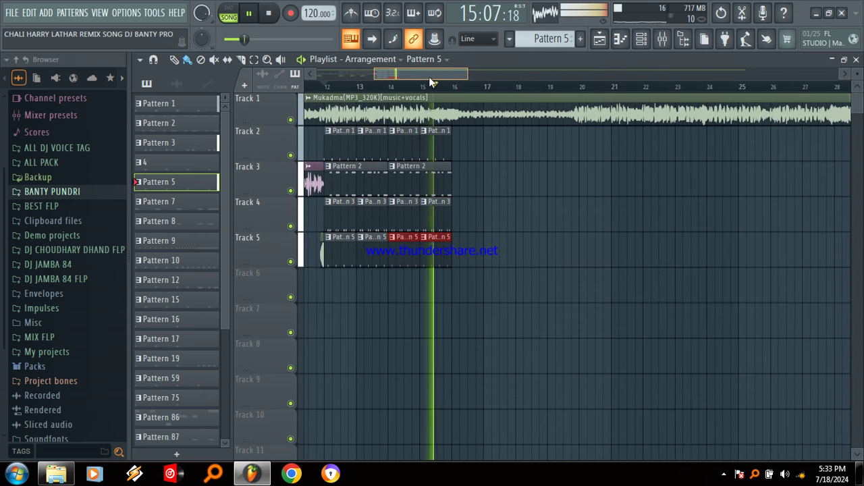
left_click(248, 14)
left_click(603, 221)
right_click(603, 222)
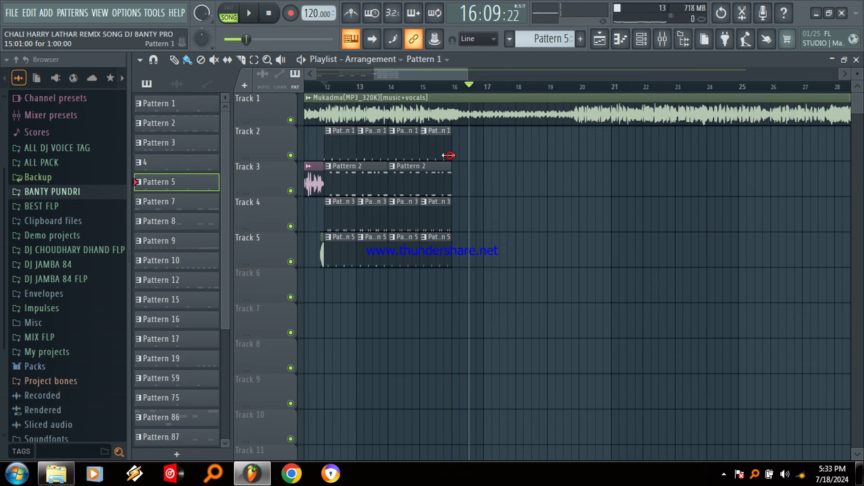
Mute the song on Track 1 and extend Patterns 1, 2, 3 and 5 on Tracks 2 to 5 over bars 16 to 19.
left_click(290, 120)
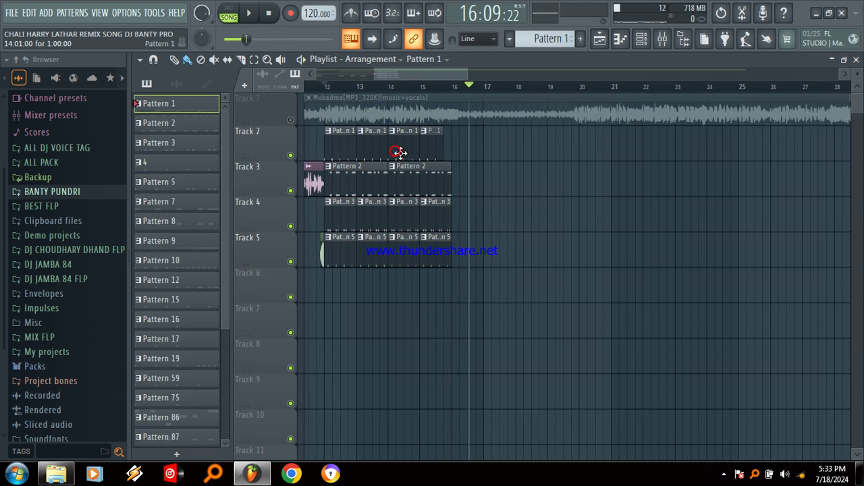
left_click_drag(459, 155, 561, 168)
left_click(428, 177)
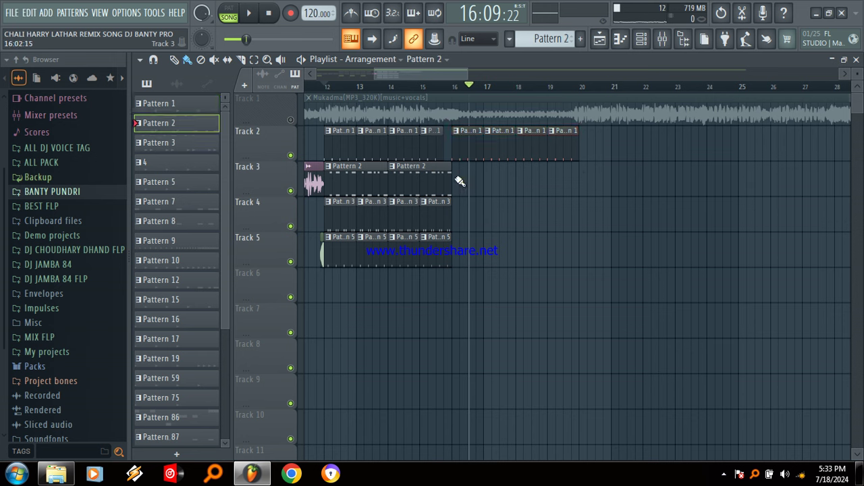
left_click_drag(457, 180, 558, 197)
left_click(432, 215)
left_click_drag(459, 223, 574, 223)
mouse_move(457, 254)
left_mouse_down()
mouse_move(540, 254)
mouse_move(572, 198)
left_mouse_up()
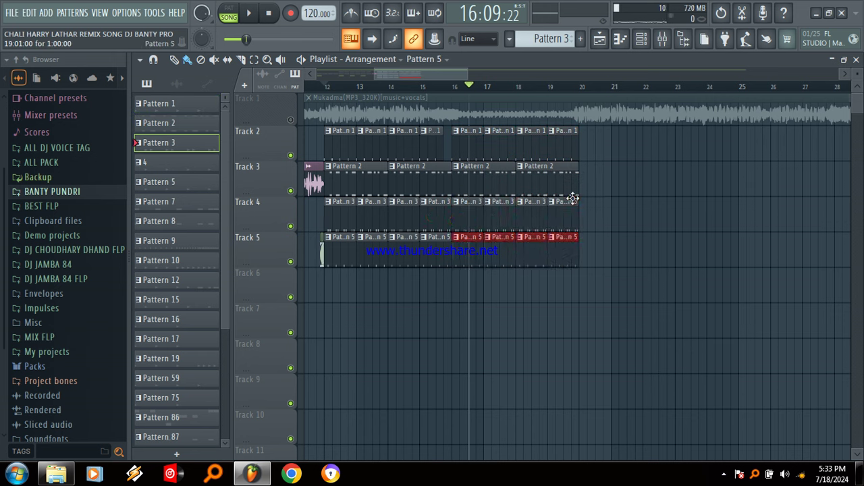
Unmute the song on Track 1 and listen to it from bar 20 and from bar 24.
left_click(579, 88)
left_click(291, 120)
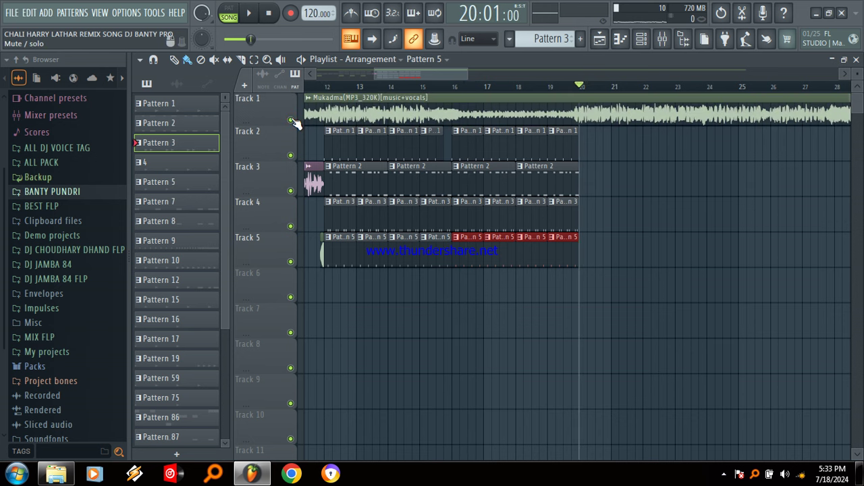
left_click(251, 12)
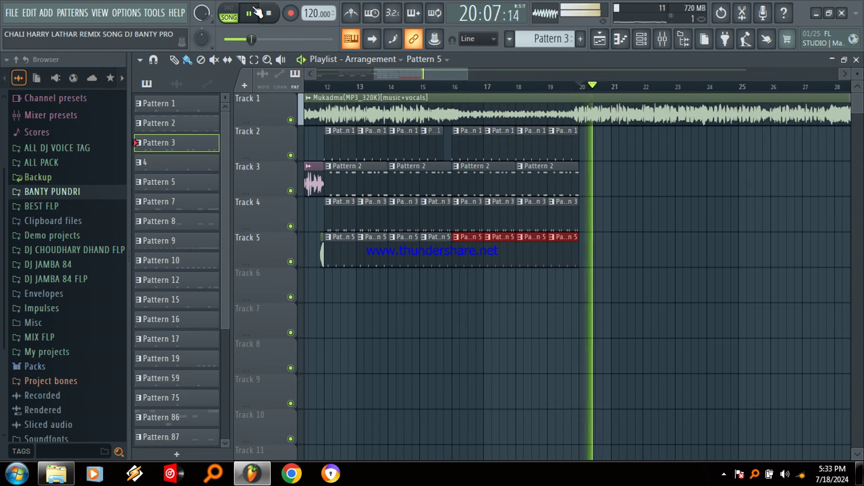
left_click(257, 13)
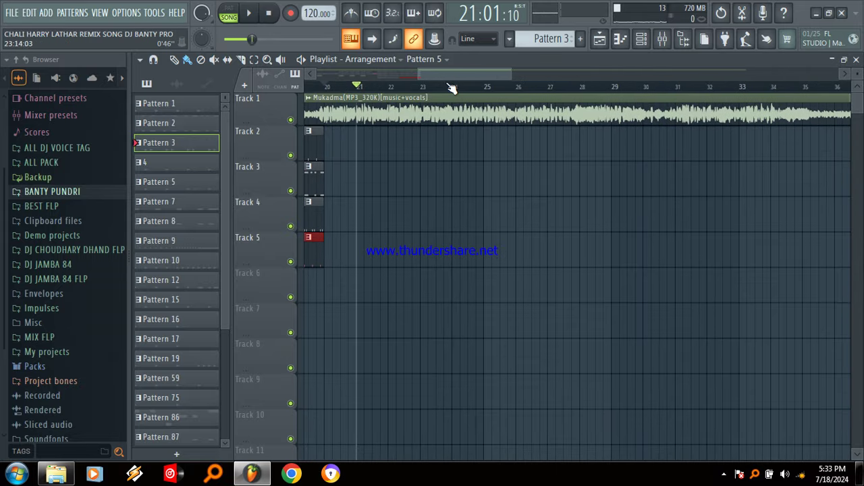
left_click_drag(449, 87, 453, 88)
left_click(248, 13)
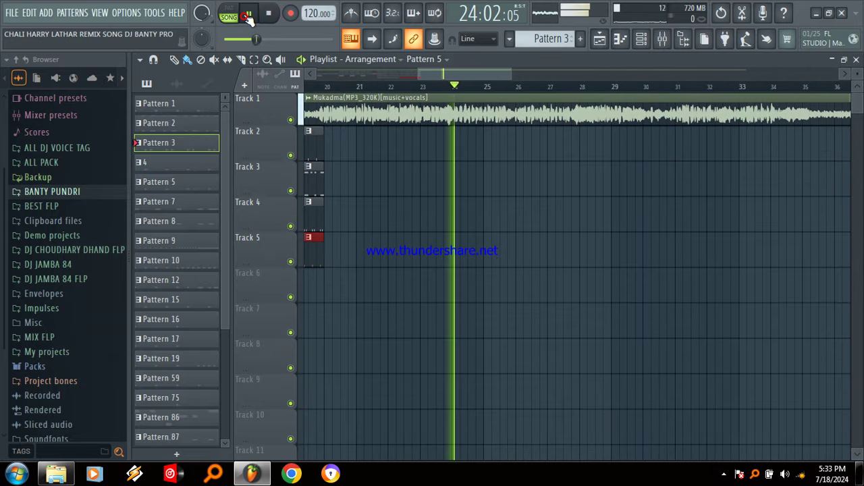
left_click(248, 15)
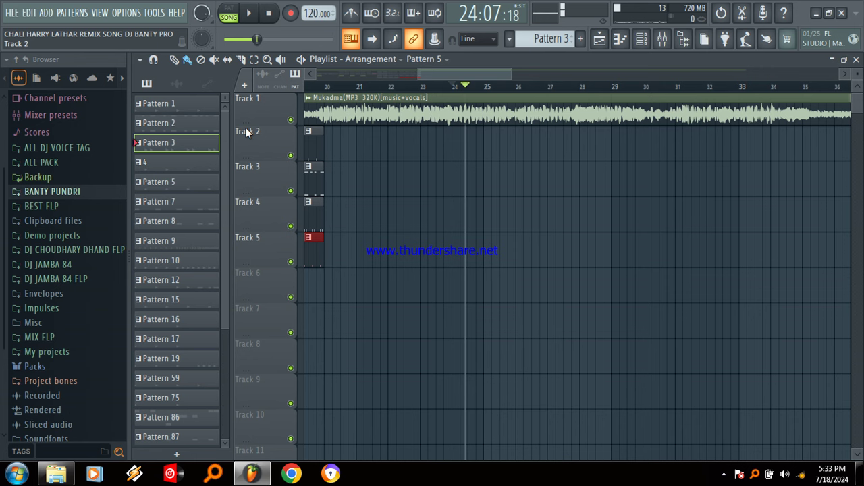
Place Patterns 1, 2, 3 and 5 on Tracks 2 to 5 over bars 24 to 27, leaving bars 20 to 23 empty.
left_click(453, 87)
left_click(318, 147)
left_click_drag(457, 148, 563, 160)
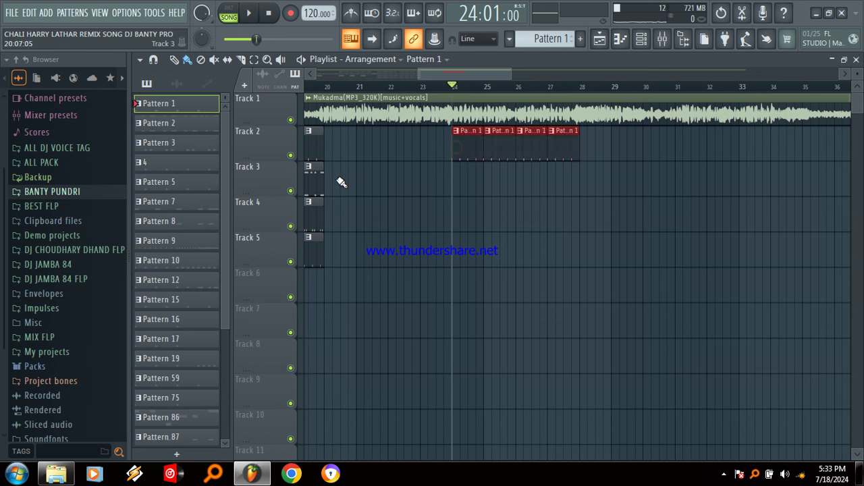
left_click(308, 187)
left_click_drag(461, 181, 554, 192)
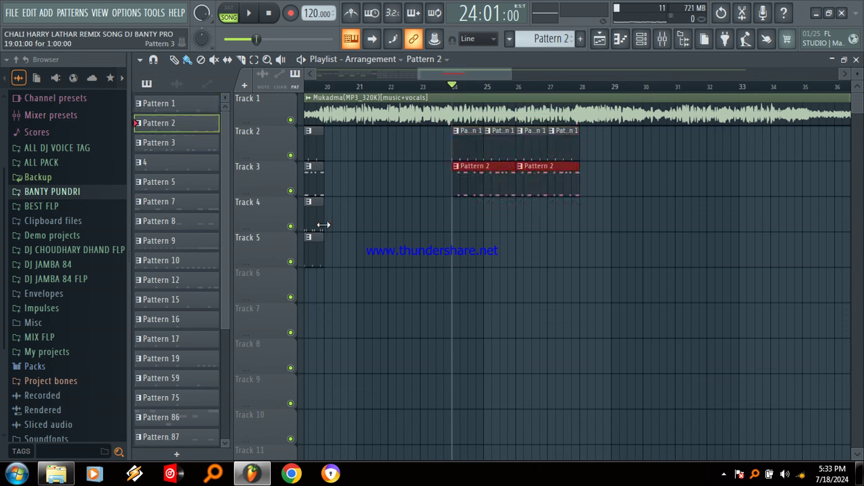
left_click(323, 224)
left_click_drag(443, 228, 556, 232)
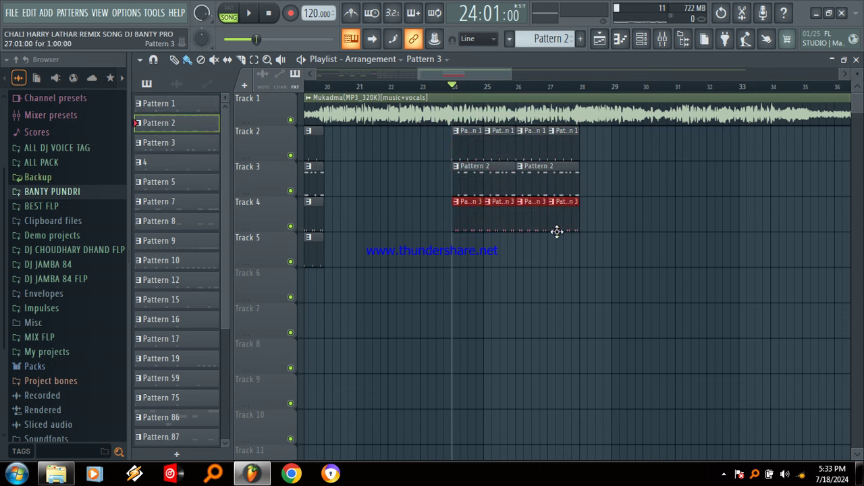
left_click(306, 260)
left_click_drag(452, 259, 565, 267)
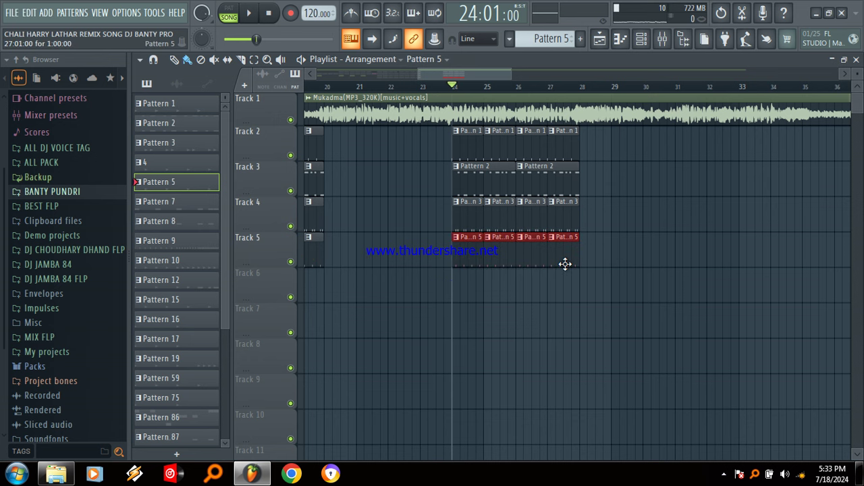
Play the arrangement from bar 24 and extend Pattern 1 on Track 2 over bars 28 and 29.
left_click(252, 14)
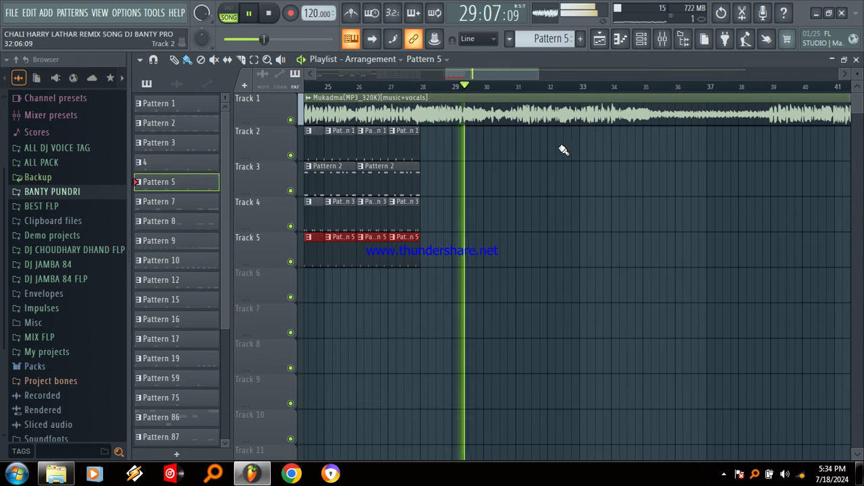
left_click(406, 153)
left_click_drag(426, 154, 469, 160)
left_click(249, 13)
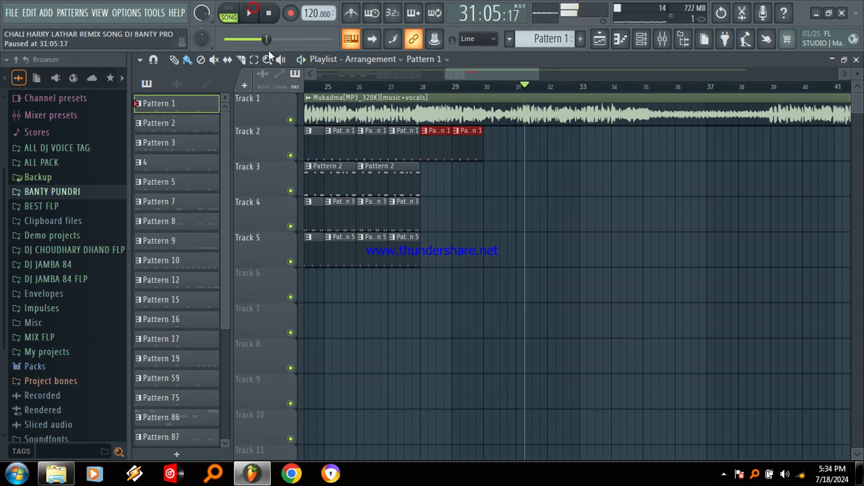
Extend Pattern 2 on Track 3, Pattern 3 on Track 4 and Pattern 5 on Track 5 over bars 28 and 29.
left_click(434, 192)
left_click(411, 217)
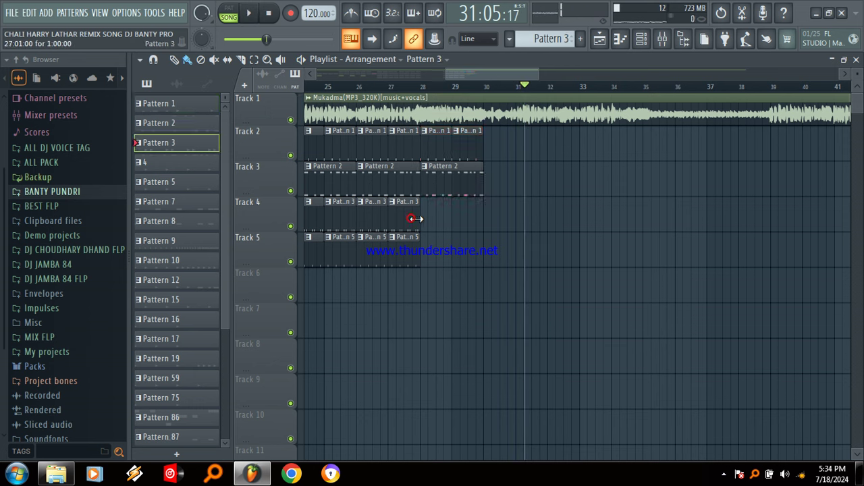
left_click_drag(426, 218, 468, 227)
left_click(429, 248)
right_click(430, 252)
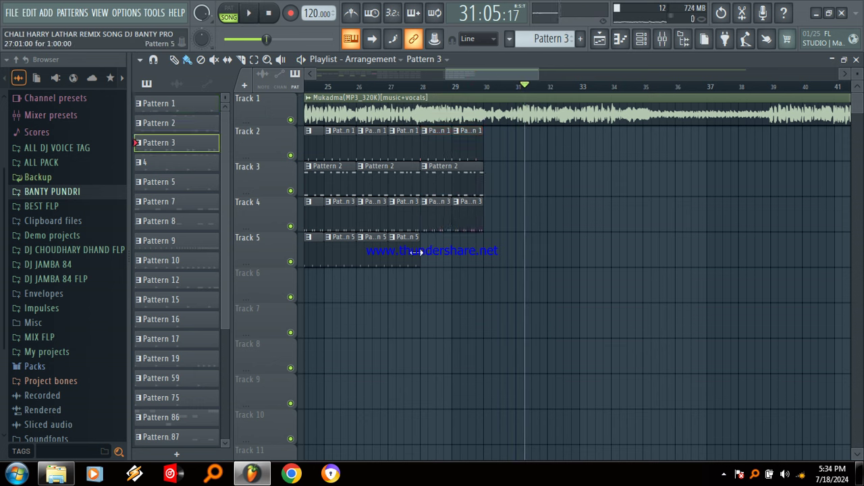
left_click_drag(422, 256, 456, 260)
Play the song from bar 31, then place Patterns 1, 2, 3 and 5 on Tracks 2 to 5 over bars 31 to 38.
left_click(469, 137)
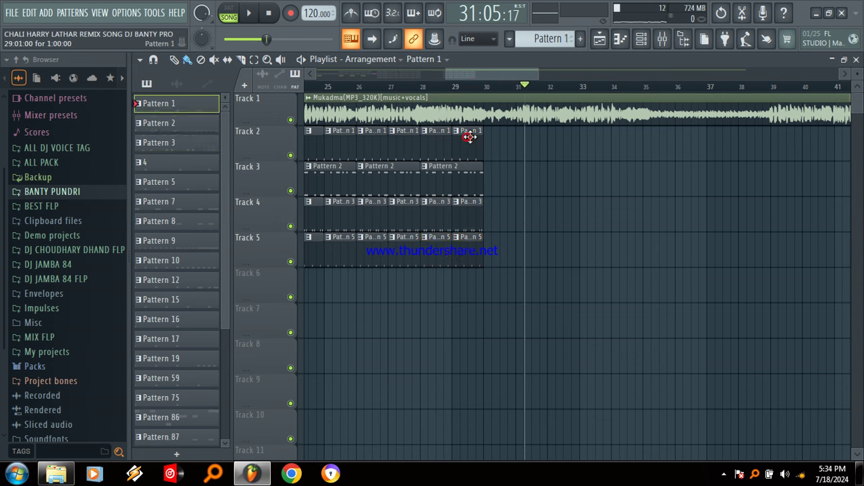
left_click(516, 93)
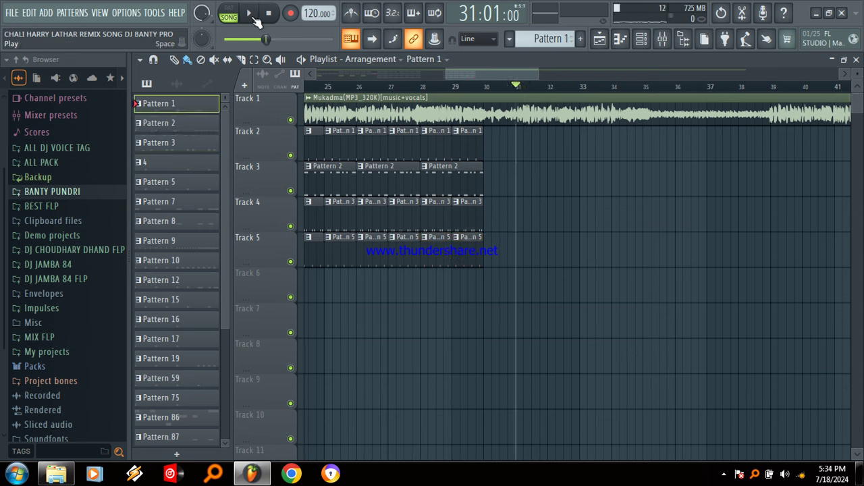
left_click(253, 18)
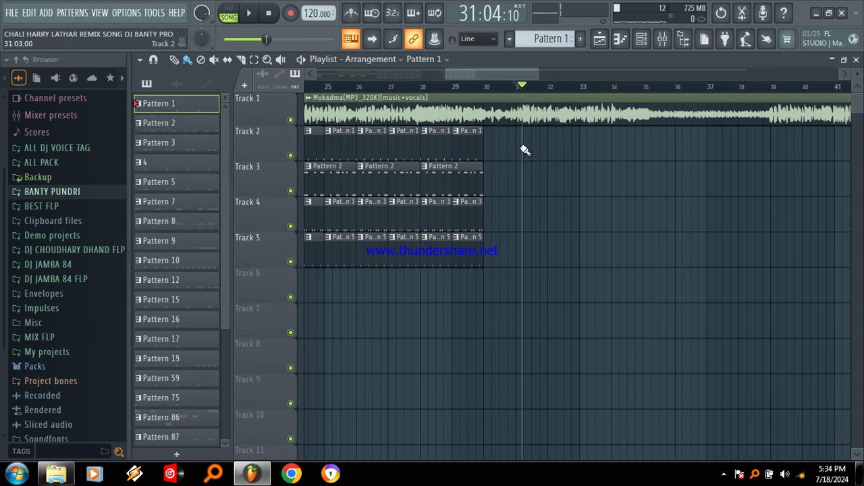
left_click_drag(525, 150, 766, 150)
left_click(477, 178)
left_click_drag(526, 179, 673, 185)
left_click(473, 218)
left_click_drag(523, 223, 750, 236)
left_click(479, 258)
left_click_drag(518, 257, 753, 274)
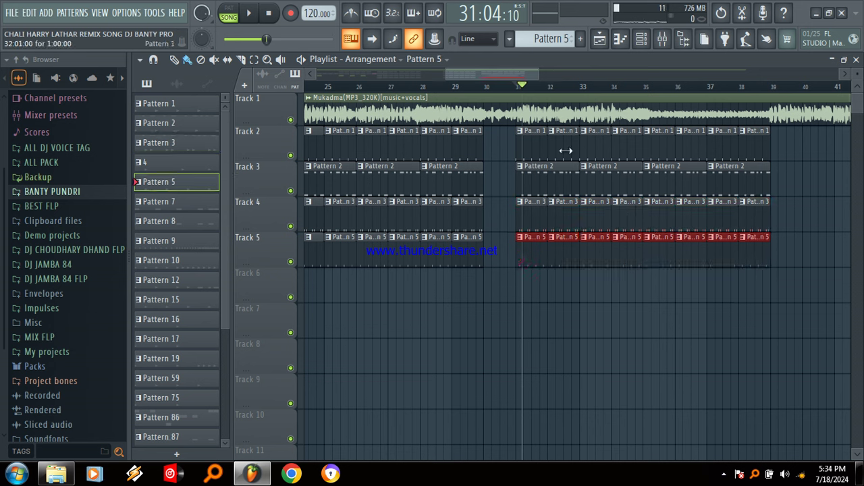
Play the arrangement from just before bar 31 to check how the beat enters.
left_click(509, 88)
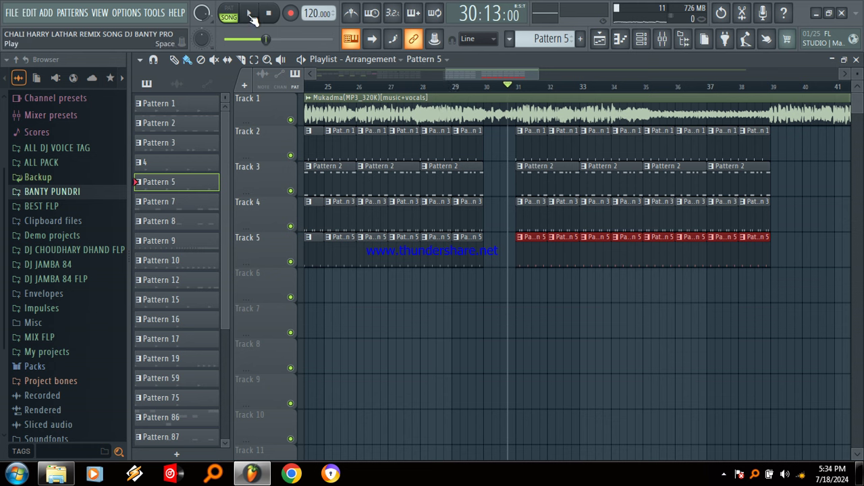
left_click(250, 15)
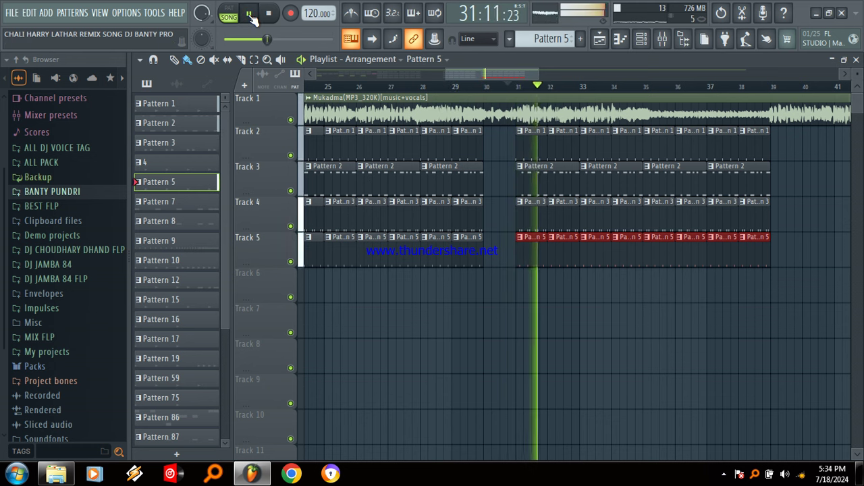
left_click(250, 14)
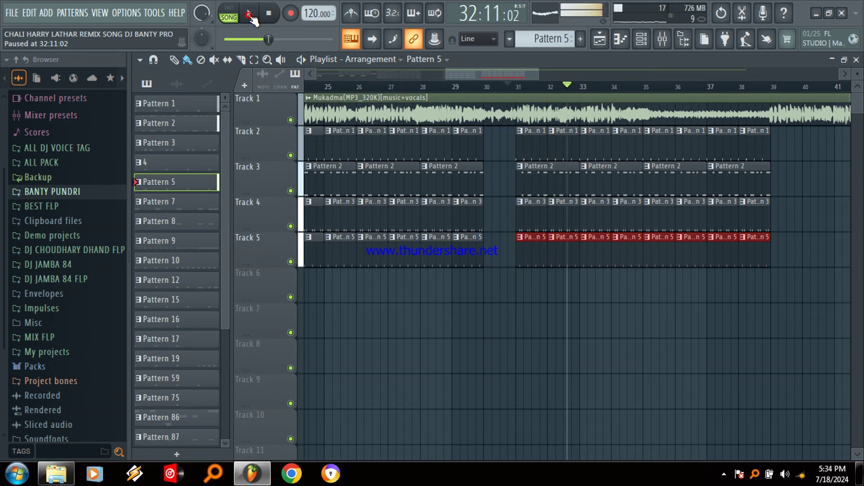
Listen to the song between about bars 40 and 43 to find where the beat should re-enter.
left_click_drag(506, 75, 561, 90)
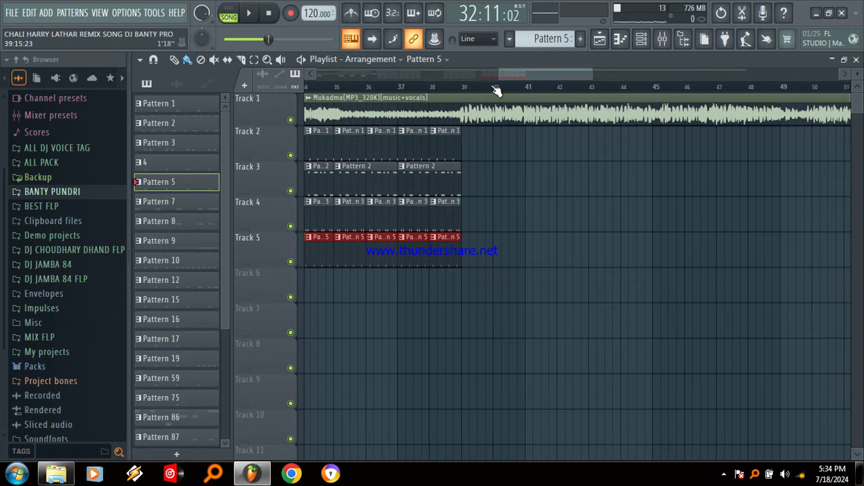
left_click(493, 88)
left_click(248, 13)
left_click(560, 88)
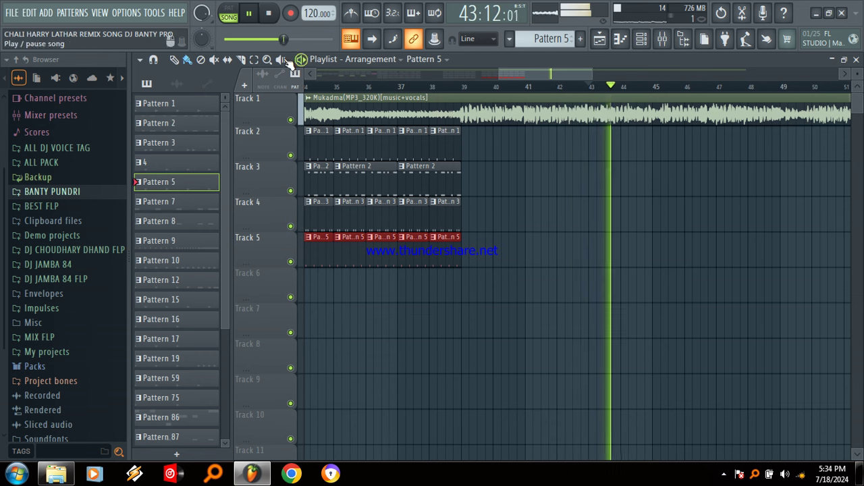
key("space")
Place Pattern 1 on Track 2 over bars 44 to 48 and Pattern 2 on Track 3 over bars 44 to 49.
left_click(450, 148)
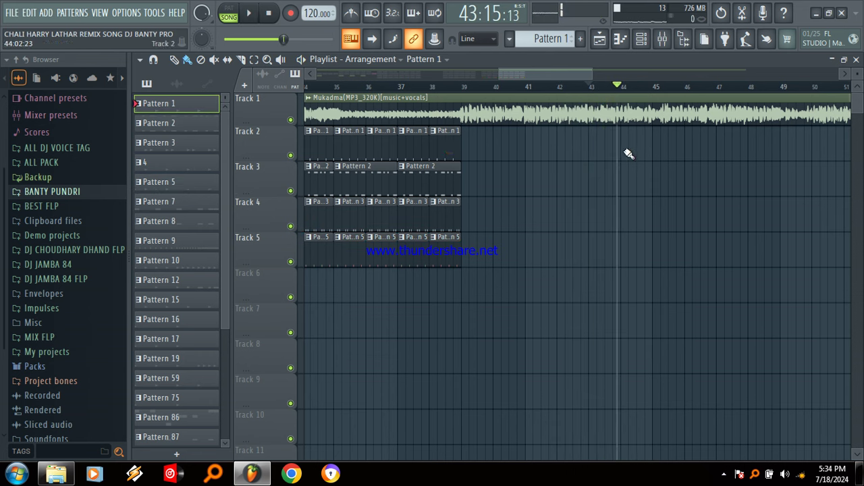
left_click_drag(628, 153, 763, 171)
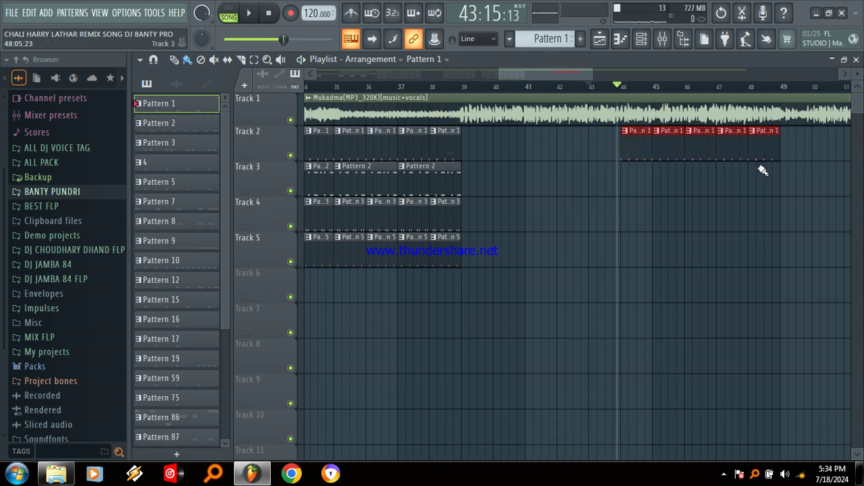
left_click_drag(444, 177, 453, 177)
left_click_drag(625, 186, 758, 197)
left_click(436, 171)
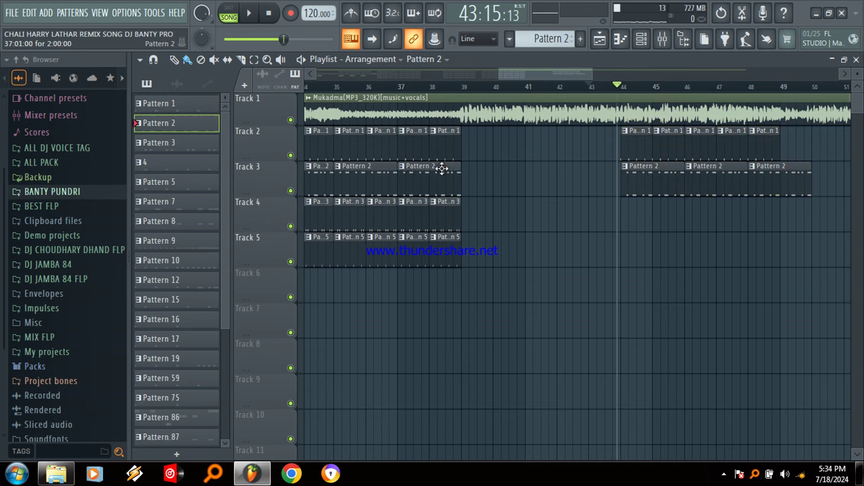
Move the new Pattern 1 and Pattern 2 clips one bar earlier to start at bar 43, and add Pattern 1 at bar 48.
left_click_drag(587, 77, 589, 77)
left_click(585, 86)
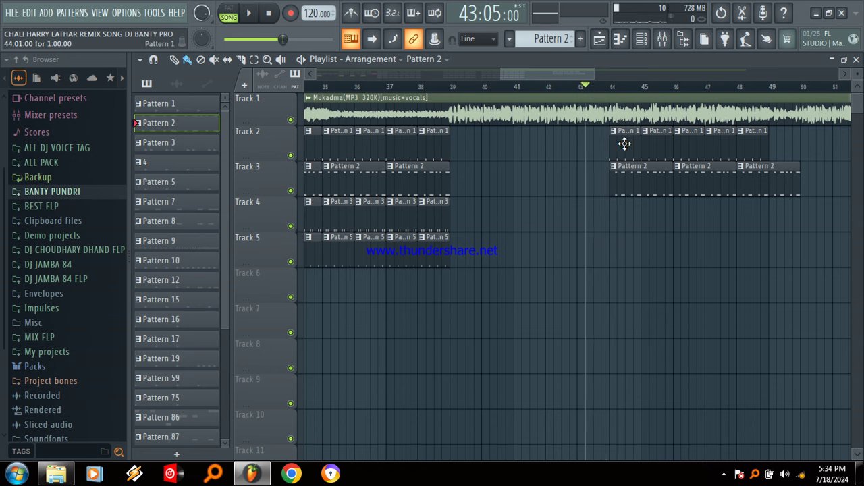
left_click_drag(595, 157, 782, 231)
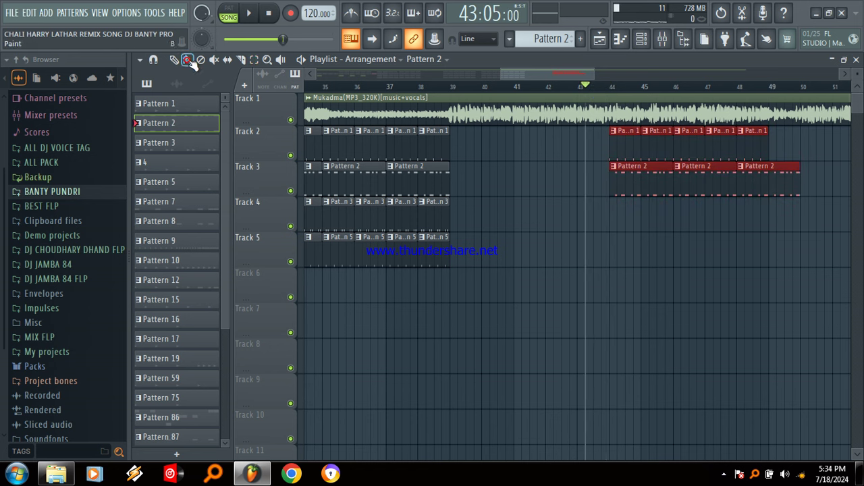
left_click_drag(613, 154, 601, 150)
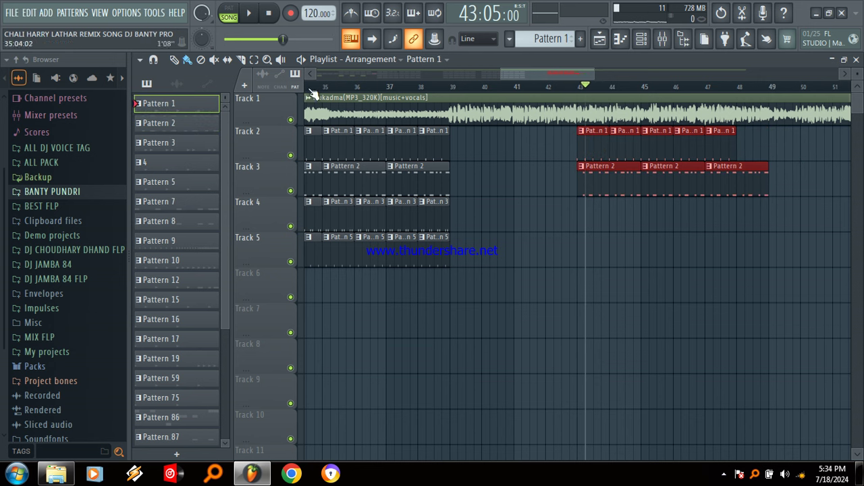
left_click(744, 152)
Place Pattern 3 on Track 4 and Pattern 5 on Track 5 over bars 43 to 48.
left_click_drag(428, 216, 436, 216)
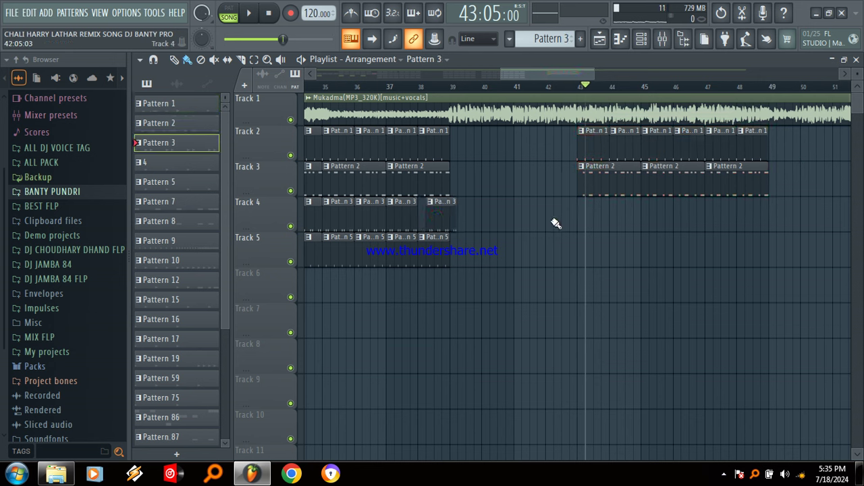
mouse_move(582, 220)
left_mouse_down()
mouse_move(725, 223)
mouse_move(716, 222)
left_mouse_up()
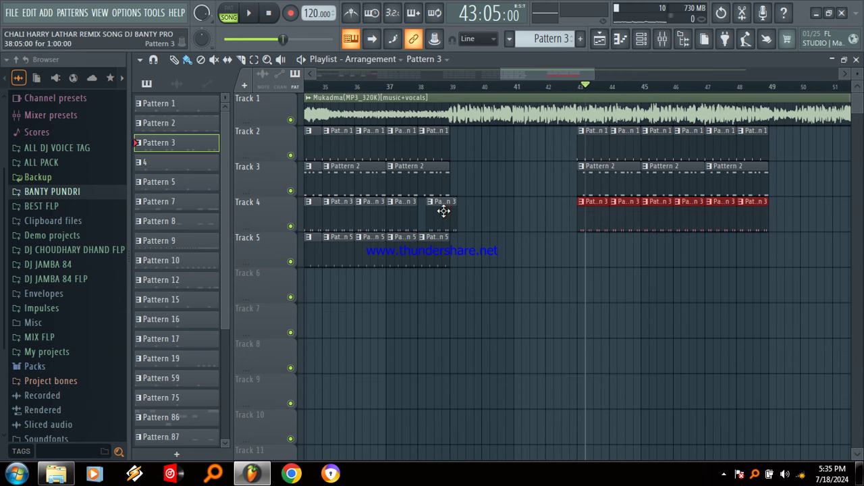
left_click_drag(444, 211, 434, 228)
left_click(434, 244)
left_click_drag(579, 253, 743, 259)
Listen to the song from just before bar 50 to locate the next beat entry.
scroll(743, 258, "right", 3)
scroll(744, 259, "right", 5)
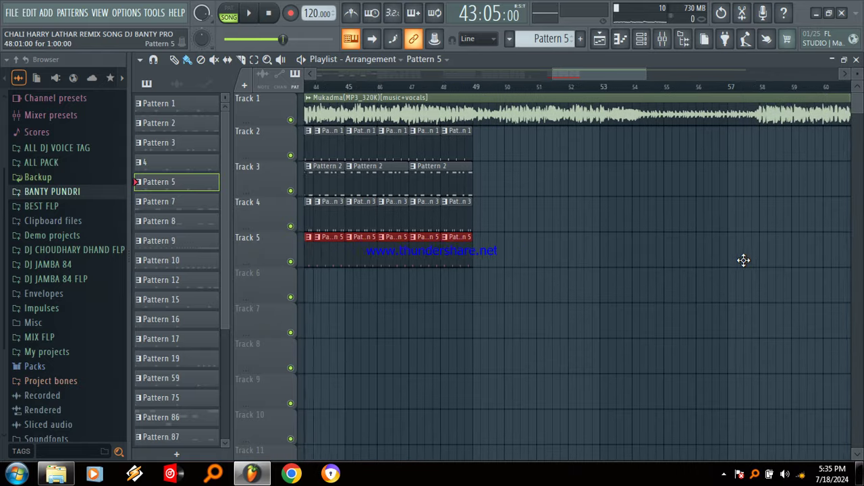
left_click(491, 86)
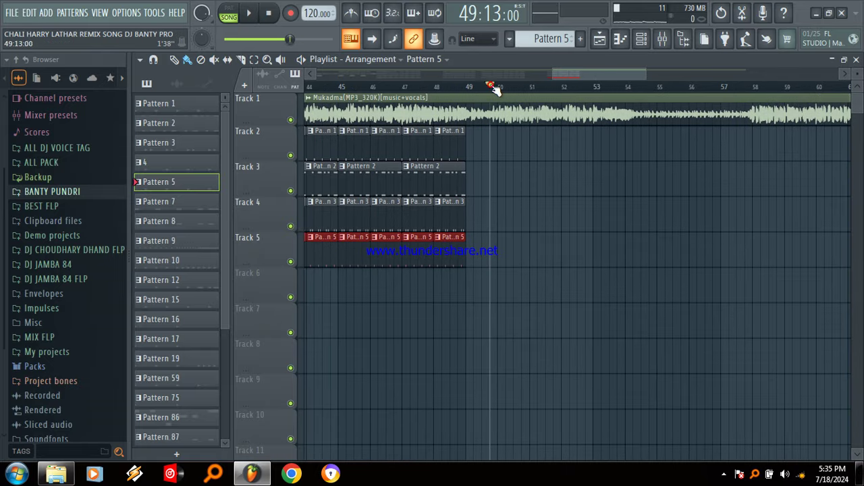
left_click(249, 22)
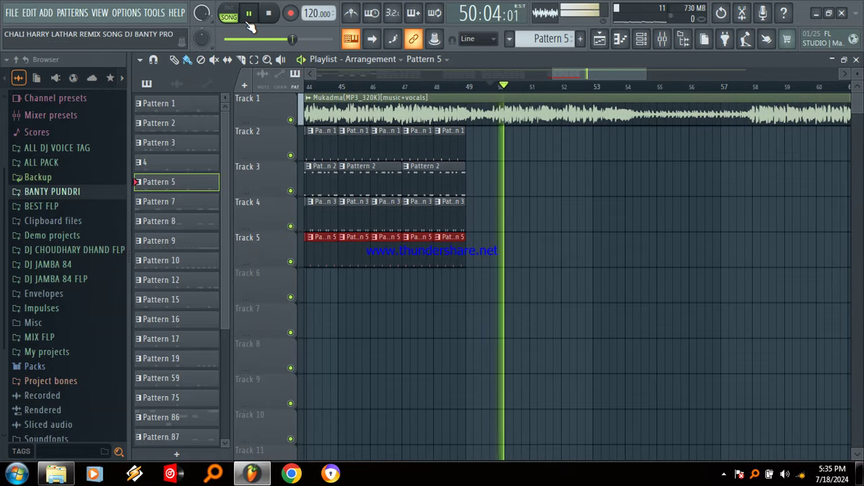
left_click(249, 21)
Place Patterns 1, 2, 3 and 5 on Tracks 2 to 5 over bars 50 to 53.
left_click(454, 159)
left_click_drag(501, 149, 597, 161)
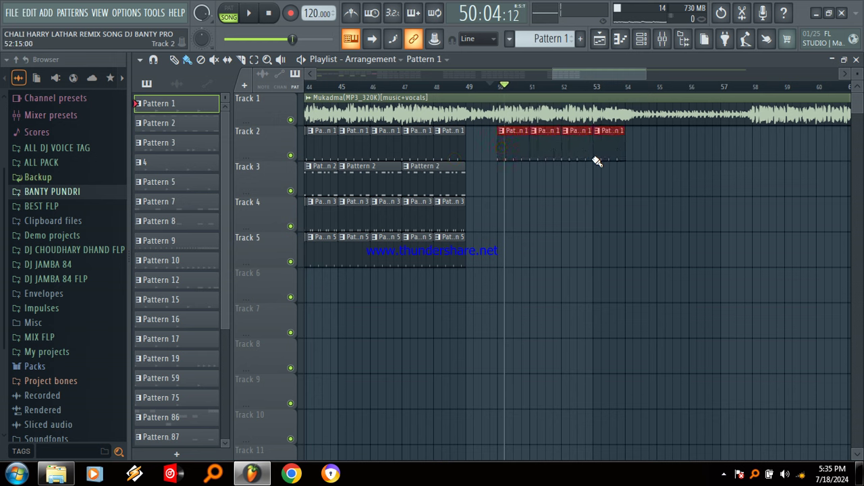
left_click_drag(456, 179, 597, 188)
left_click(445, 213)
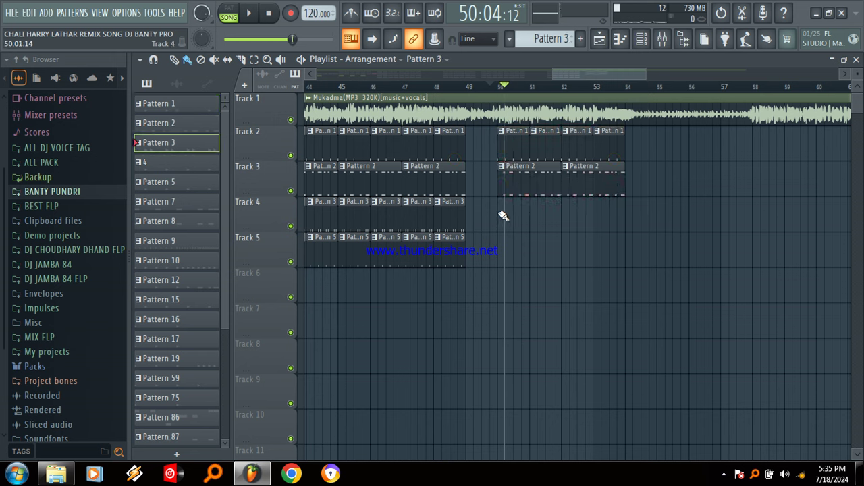
mouse_move(503, 216)
left_mouse_down()
mouse_move(563, 216)
mouse_move(579, 235)
left_mouse_up()
left_click(445, 258)
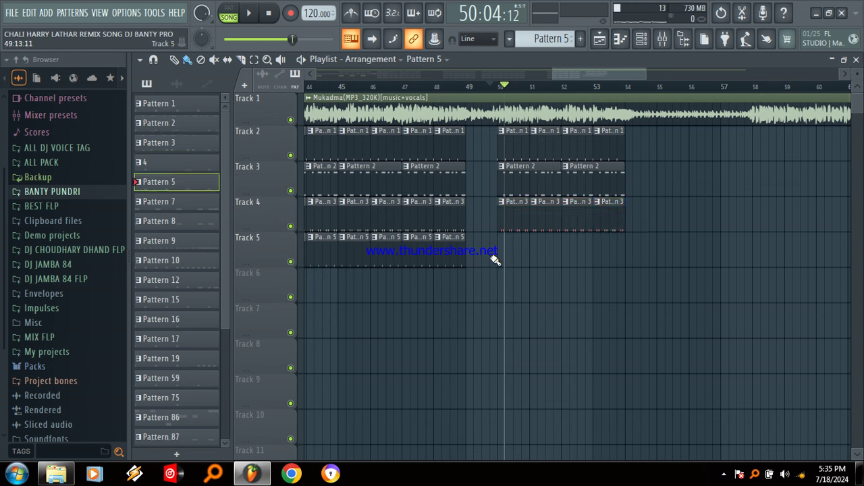
left_click_drag(503, 257, 599, 272)
Play the song from bar 54 in song mode to hear the section following the last clips.
left_click(615, 151)
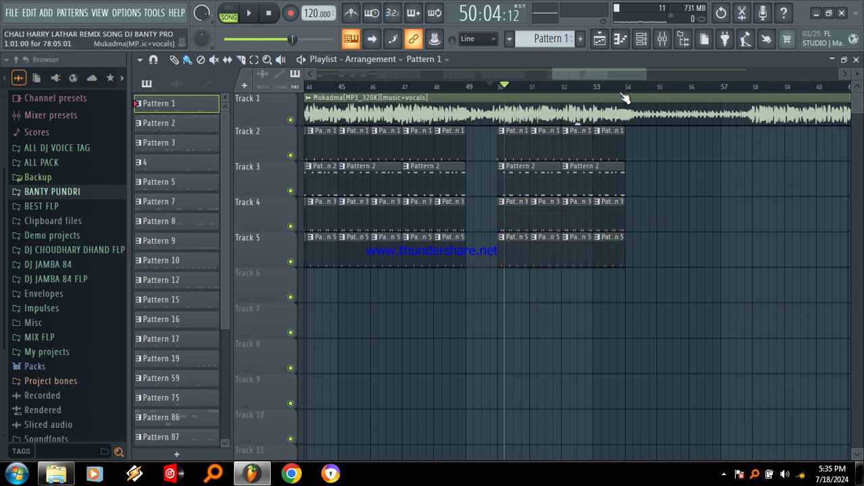
left_click(625, 88)
left_click(242, 16)
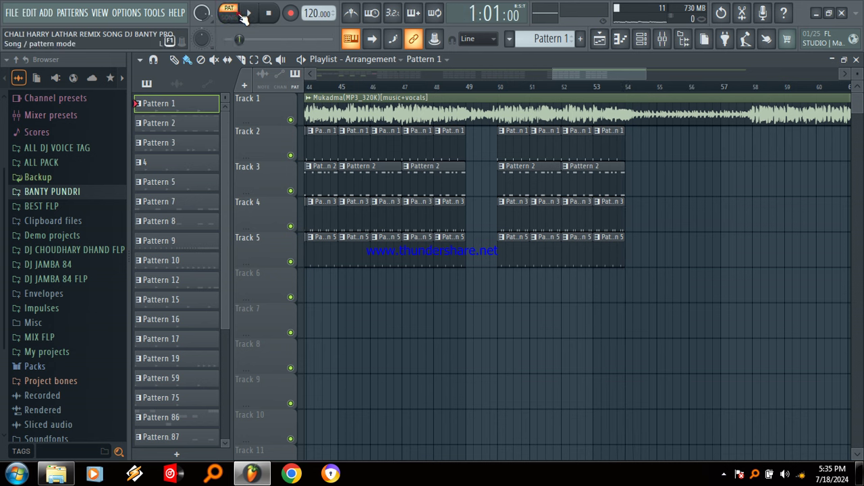
left_click(249, 16)
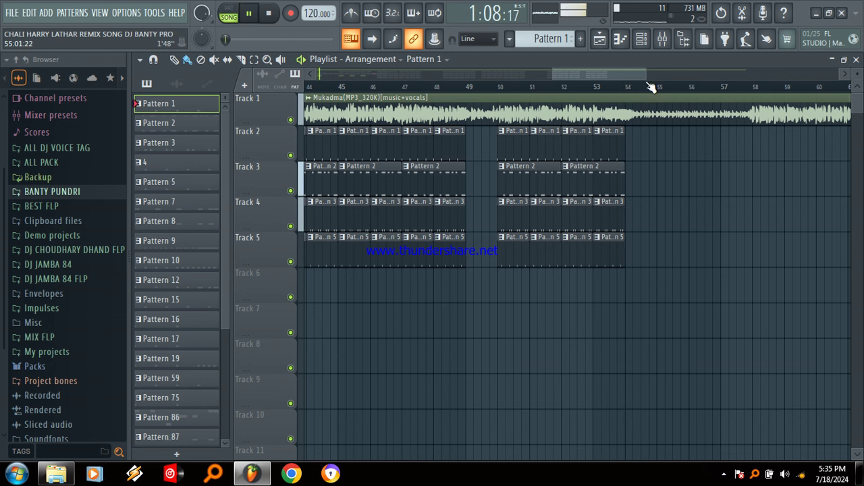
left_click(626, 88)
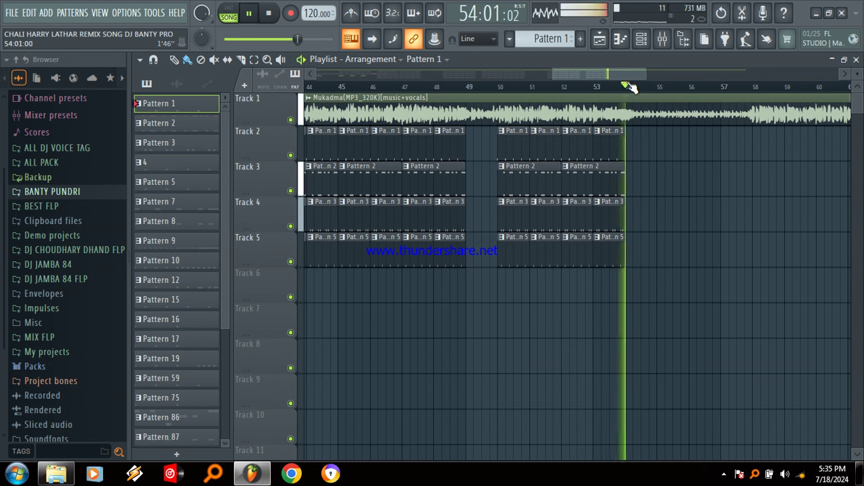
left_click(249, 17)
Extend Patterns 1, 2, 3 and 5 on Tracks 2 to 5 over bars 54 to 57.
left_click_drag(624, 149, 730, 158)
left_click(613, 177)
left_click_drag(637, 179, 720, 194)
left_click(617, 212)
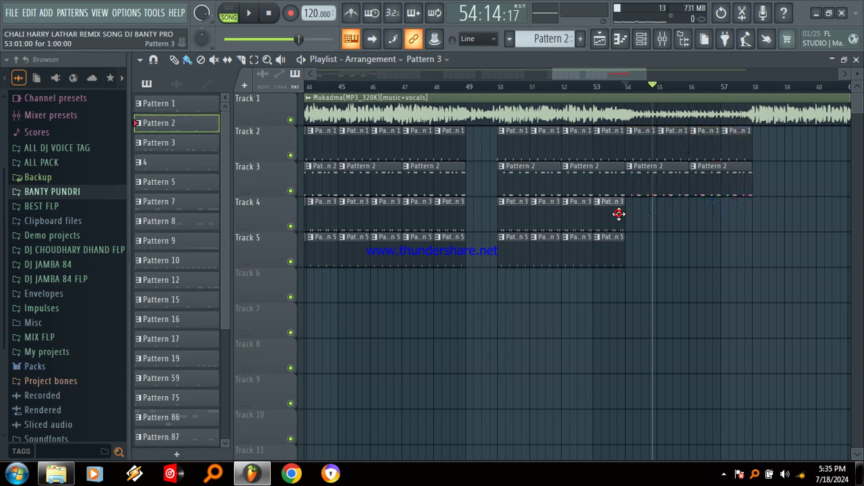
left_click_drag(628, 216, 740, 220)
left_click(607, 257)
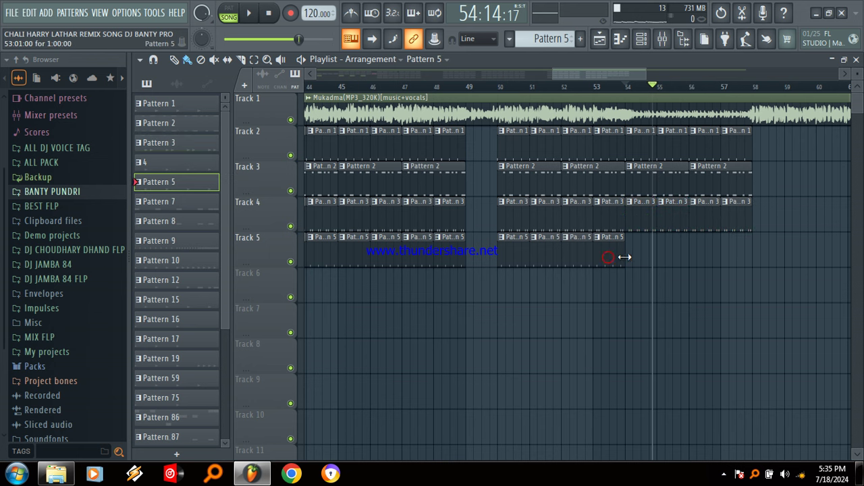
mouse_move(633, 261)
left_mouse_down()
mouse_move(721, 264)
mouse_move(736, 275)
left_mouse_up()
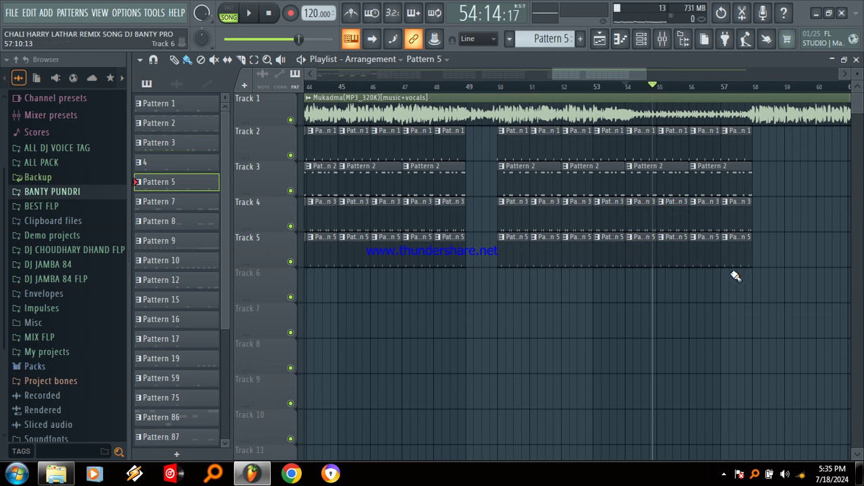
Play the song from the middle of bar 61 and place Pattern 1 on Track 2 over bars 62 to 67.
scroll(615, 151, "right", 6)
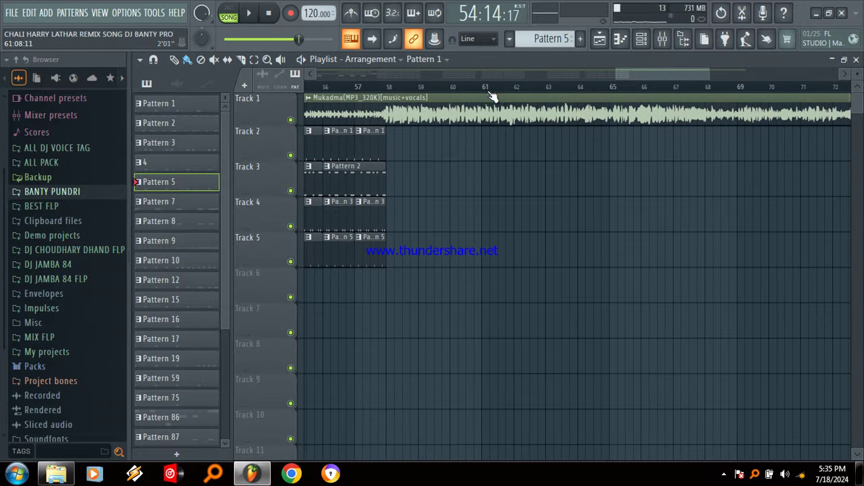
left_click(498, 86)
key("space")
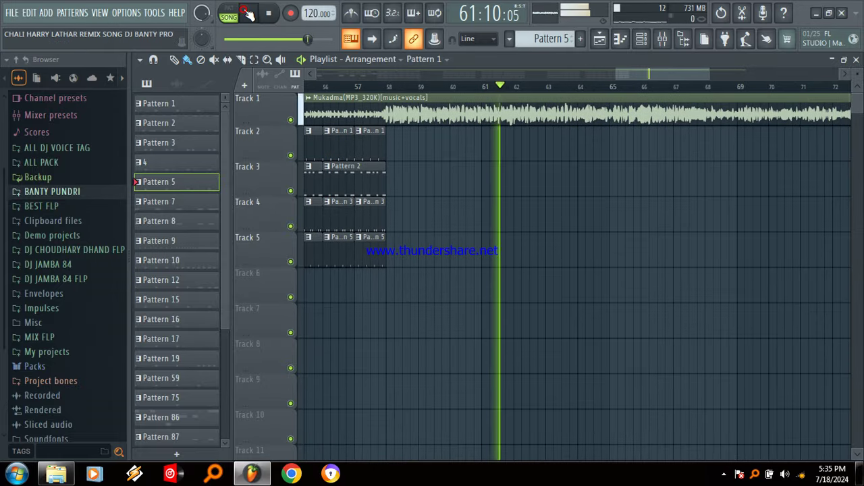
left_click(367, 139)
left_click_drag(520, 159, 683, 170)
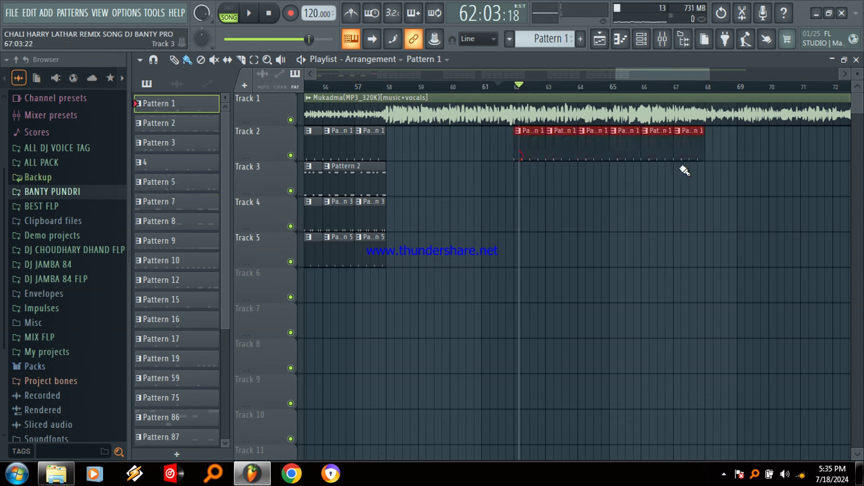
Place Pattern 2 on Track 3, Pattern 3 on Track 4 and Pattern 5 on Track 5 over bars 62 to 67.
left_click(367, 177)
left_click_drag(525, 193, 683, 206)
left_click(378, 210)
left_click_drag(520, 225, 686, 236)
left_click(382, 239)
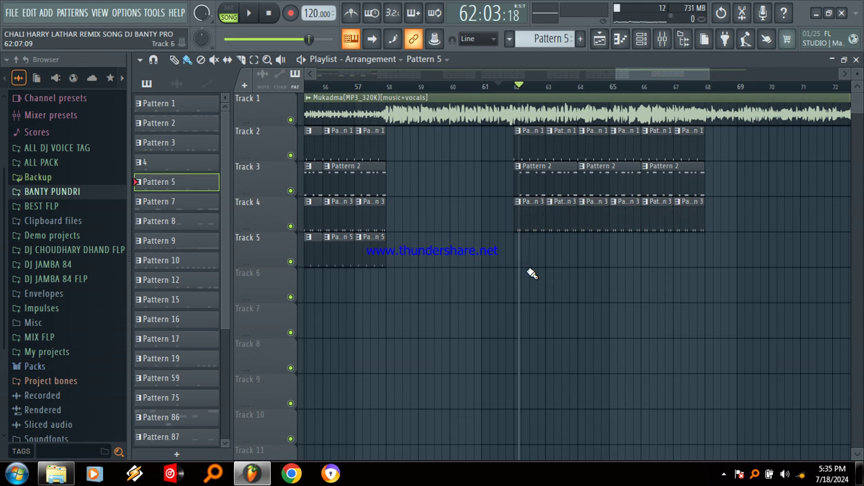
left_click_drag(520, 256, 680, 256)
Play the song from bar 69 to hear the section following the last pattern clips.
scroll(681, 257, "right", 5)
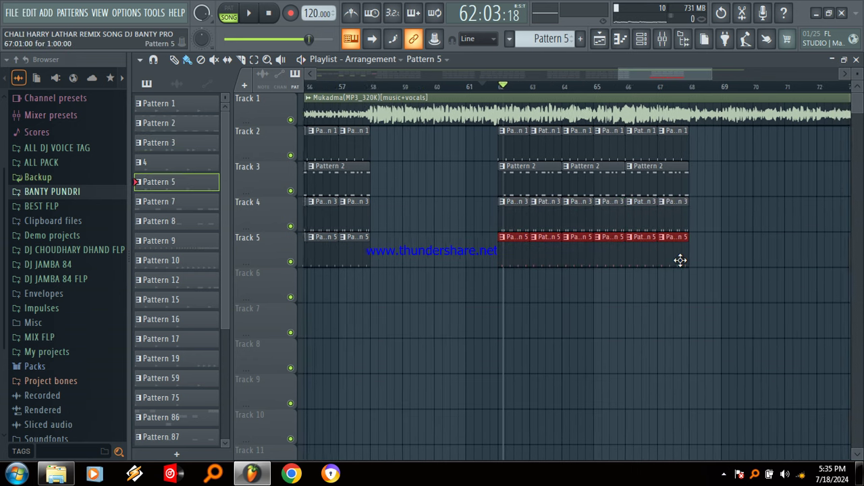
scroll(680, 260, "right", 2)
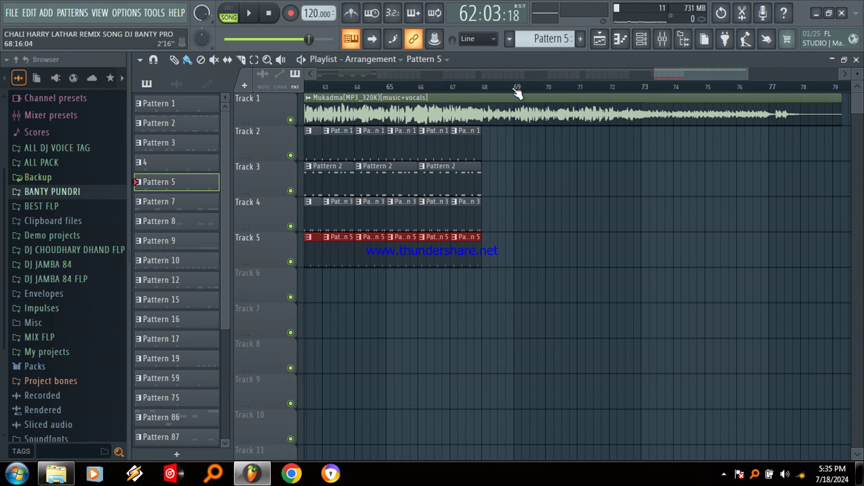
left_click(517, 87)
left_click(249, 13)
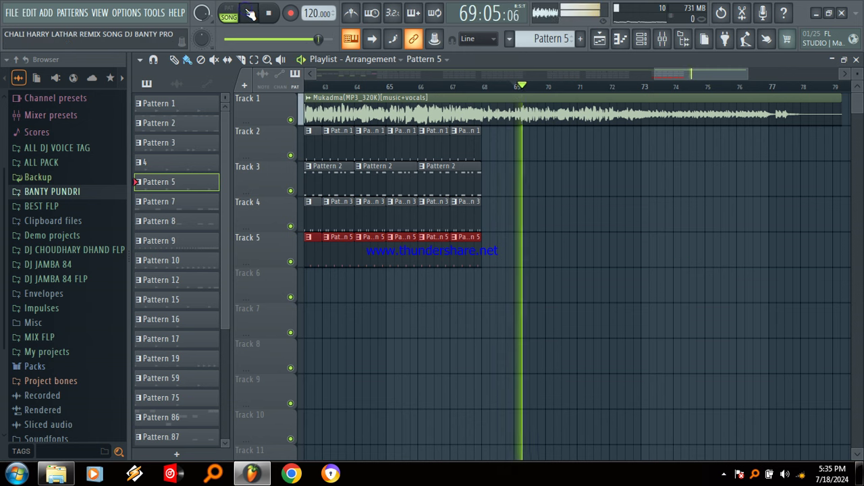
left_click(249, 13)
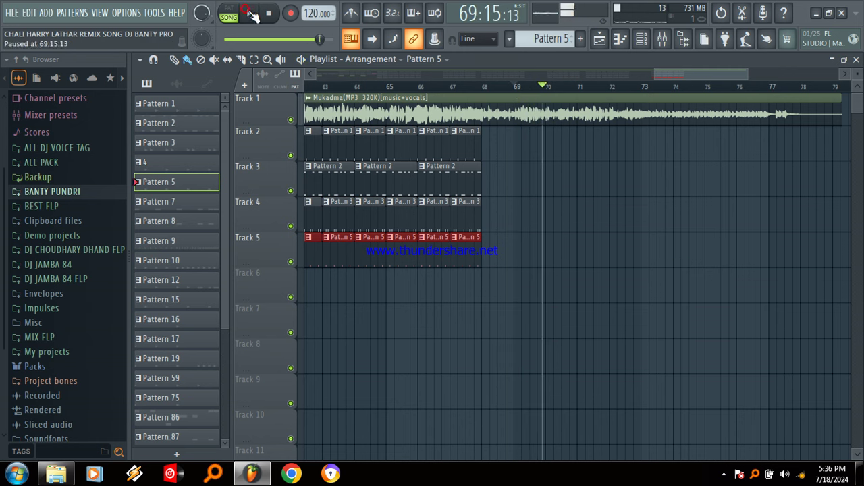
Place Pattern 1 on Track 2 and Pattern 2 on Track 3 over bars 69 to 72, playing the section in between.
left_click(450, 143)
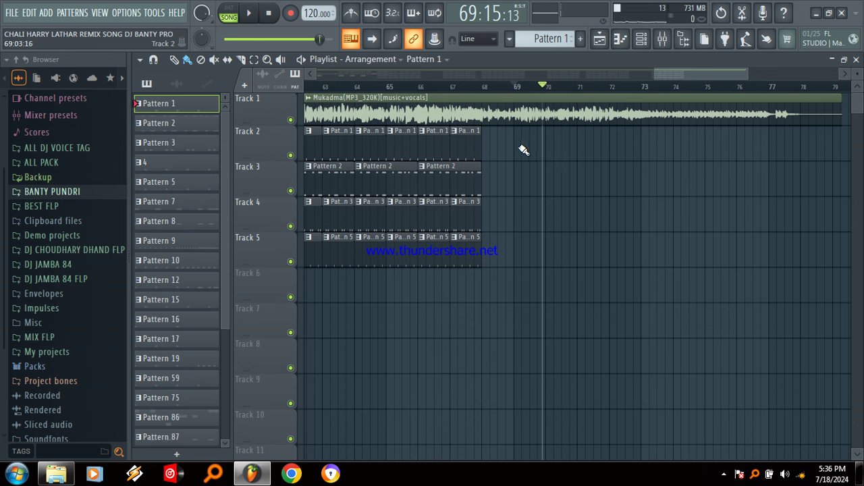
left_click(523, 149)
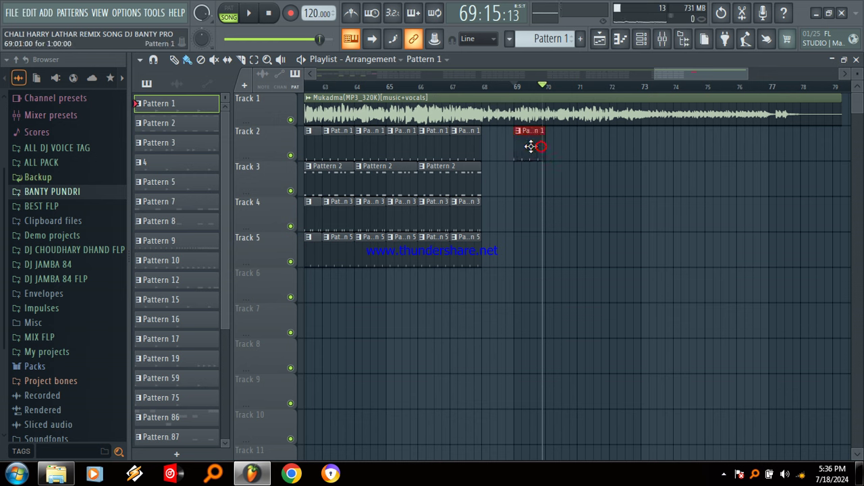
left_click_drag(551, 150, 614, 152)
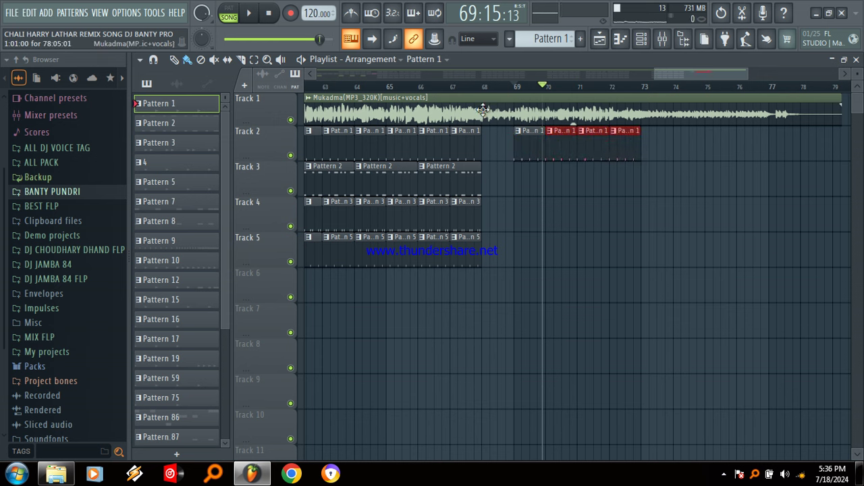
left_click(250, 23)
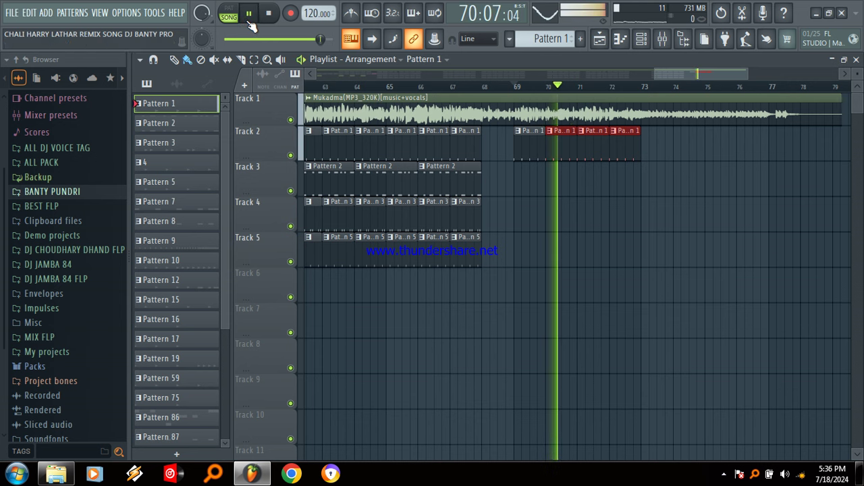
left_click(249, 16)
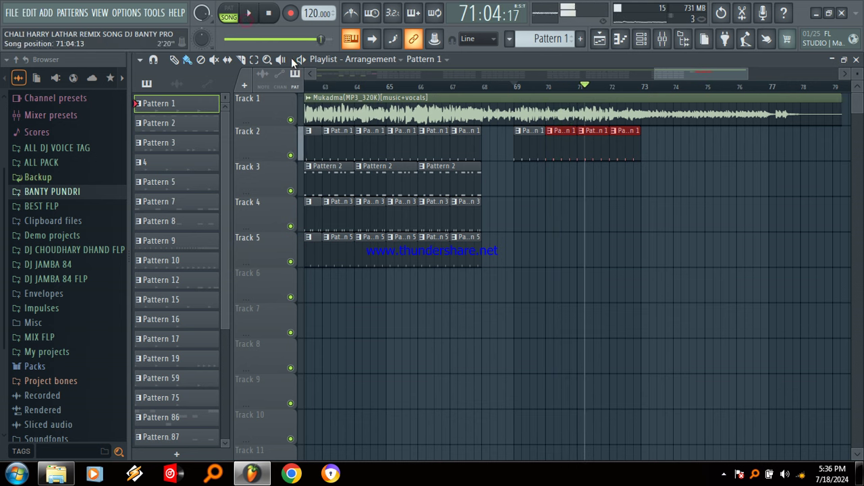
left_click(462, 179)
left_click_drag(513, 194, 616, 194)
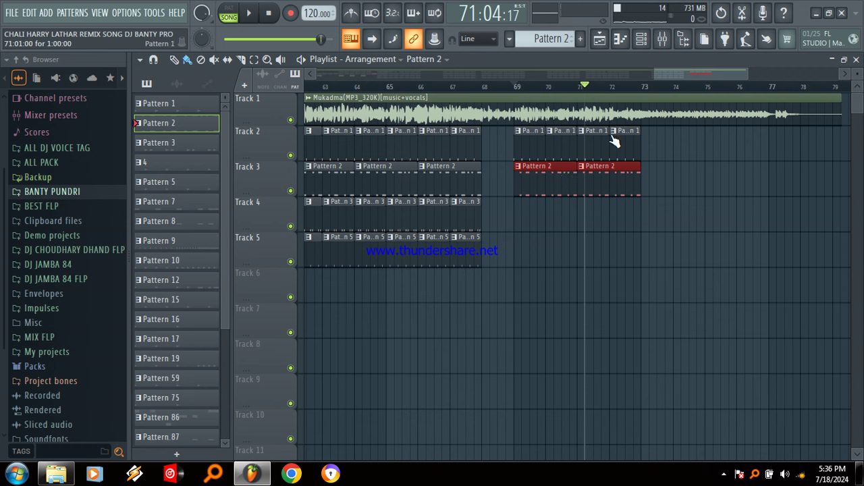
Play the song past the end of the new clips, restarting from bar 72 and pausing at bar 73.
left_click(645, 87)
left_click(249, 14)
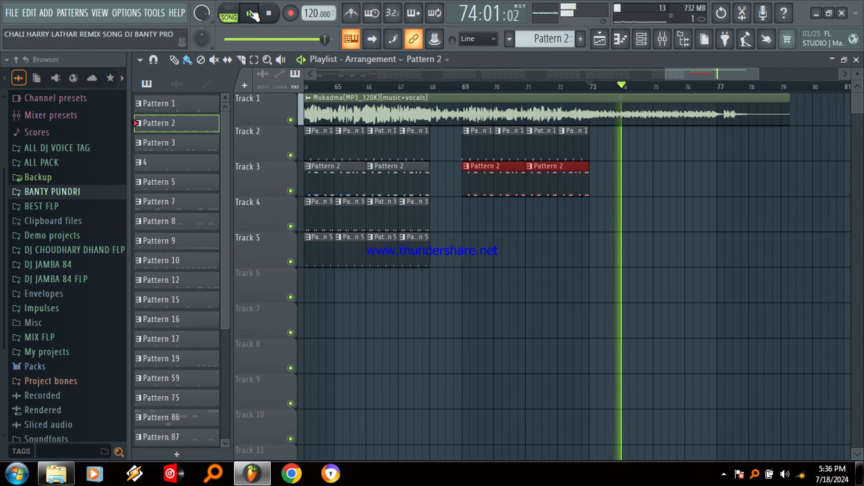
left_click(546, 88)
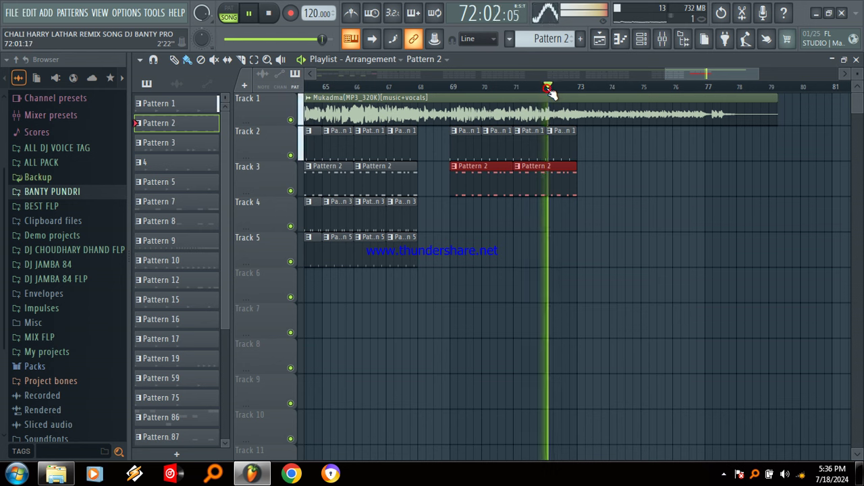
left_click(248, 14)
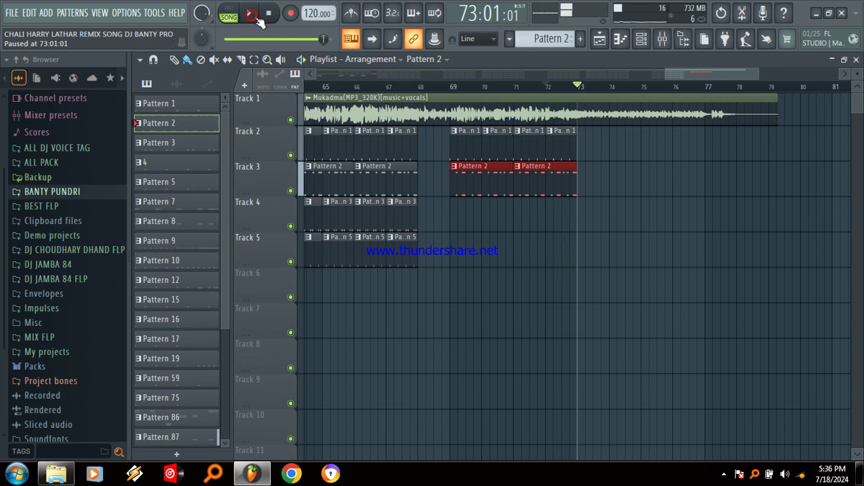
Extend Patterns 1 and 2 over bars 73 to 76, and place Patterns 3 and 5 on Tracks 4 and 5 over bars 69 to 76.
left_click_drag(574, 145, 689, 152)
left_click_drag(578, 186, 662, 190)
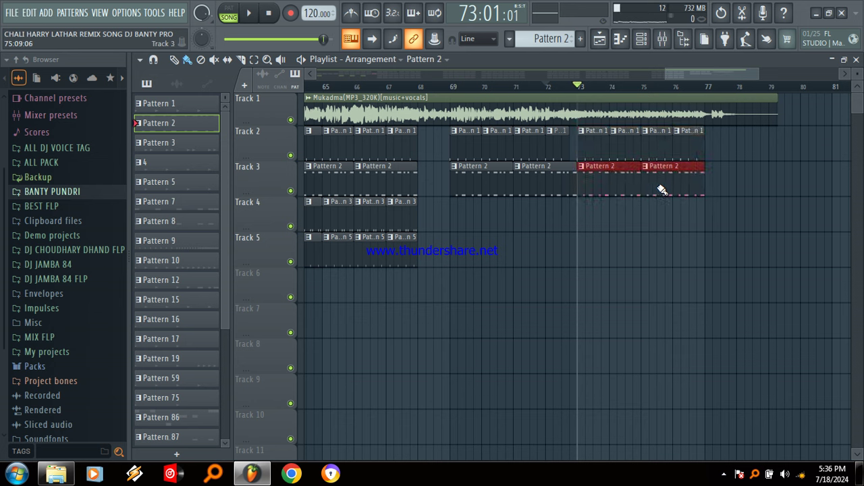
left_click(397, 222)
left_click_drag(455, 226, 674, 225)
left_click(417, 260)
left_click_drag(455, 251, 688, 262)
Place the VES 9 FXA fill sample on Track 5 in the gaps at bars 30, 49 and 68.
left_click_drag(722, 76, 394, 129)
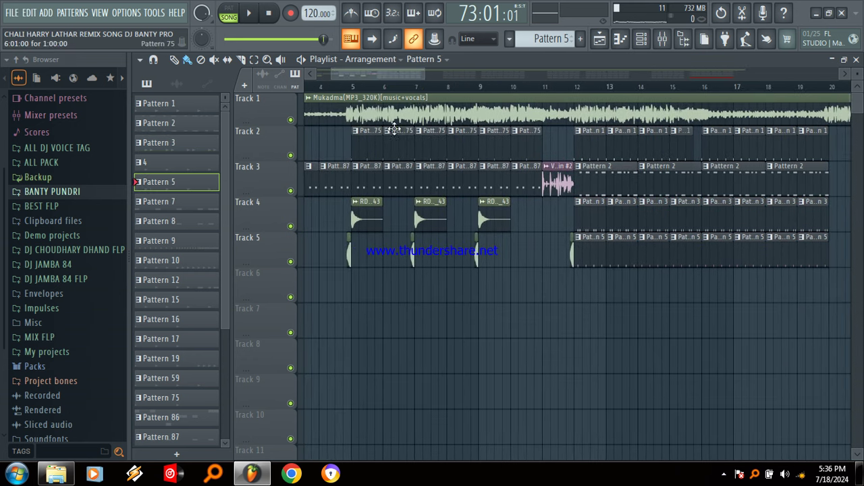
left_click_drag(424, 75, 594, 121)
left_click(444, 184)
left_click_drag(445, 290, 444, 224)
scroll(445, 222, "right", 1)
scroll(448, 226, "right", 6)
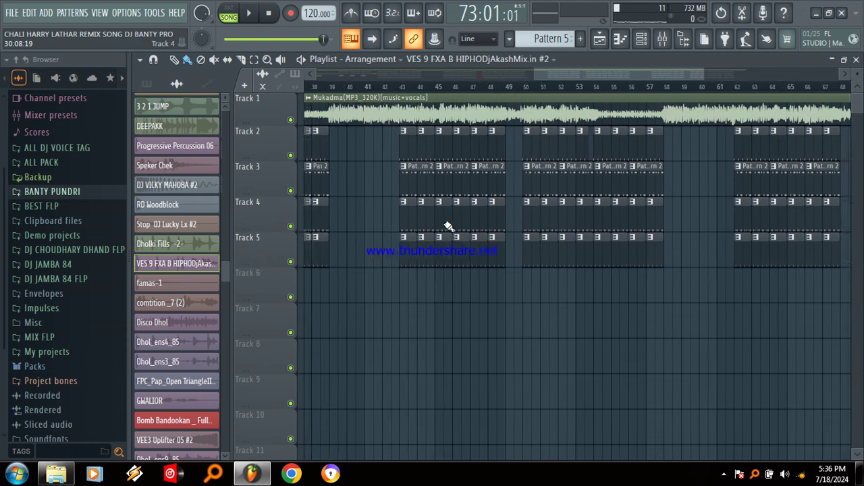
left_click_drag(440, 289, 445, 218)
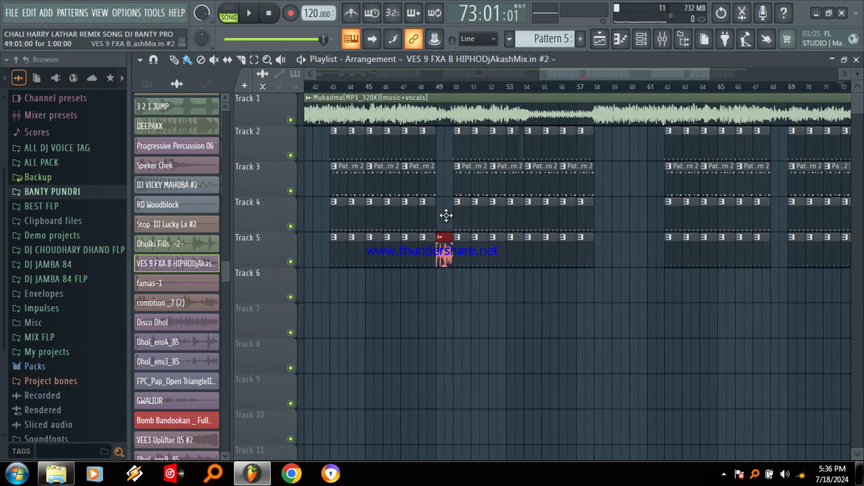
scroll(450, 216, "right", 3)
scroll(451, 218, "right", 4)
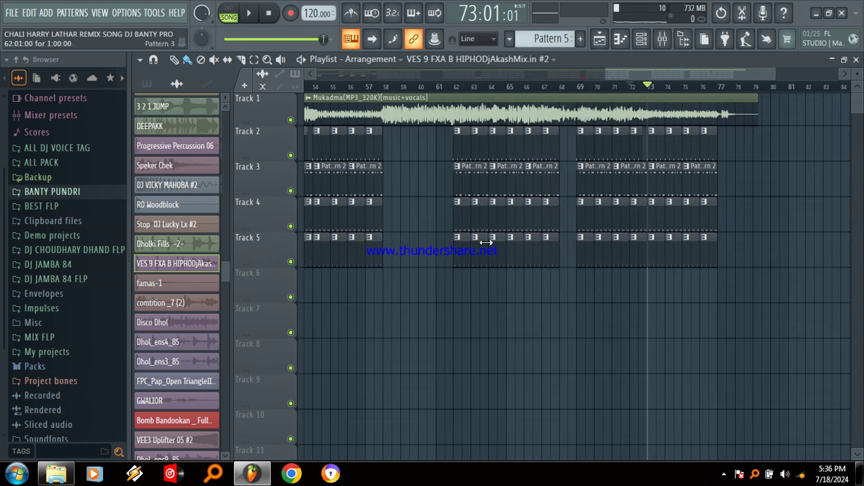
left_click_drag(571, 288, 571, 227)
Place Pattern 75 on Track 2 and Pattern 87 on Track 3 over bars 20 to 23.
left_click_drag(699, 72, 421, 142)
left_click(411, 141)
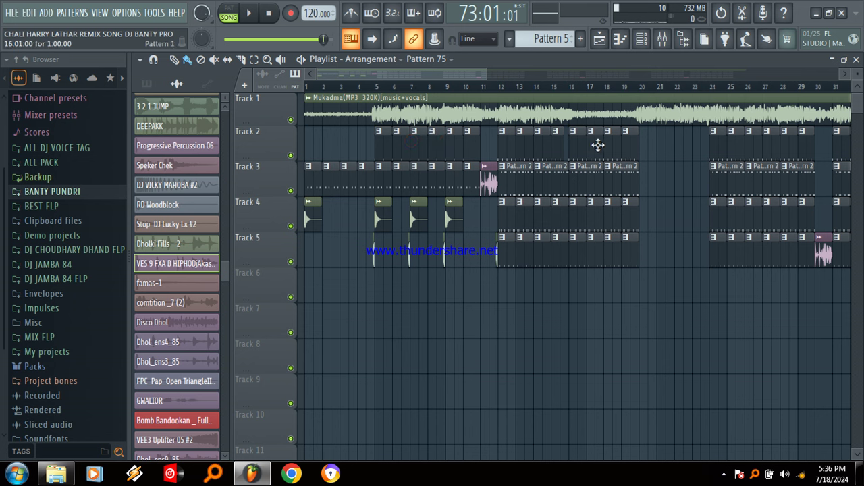
left_click_drag(647, 148, 673, 150)
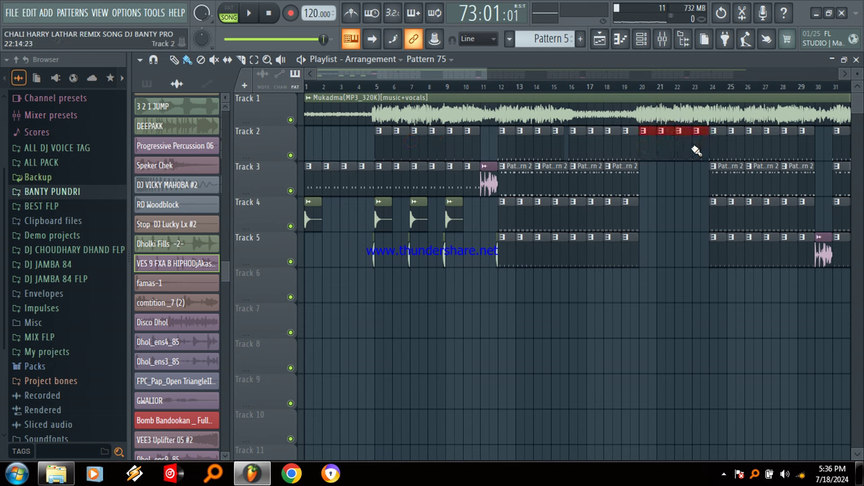
left_click(421, 178)
left_click_drag(647, 182, 697, 186)
Place the RD_Crash_43 sample on Track 6 at bars 12, 24 and 31 and on Track 4 at bars 20 and 22.
left_click(456, 221)
left_click(500, 286)
left_click(657, 218)
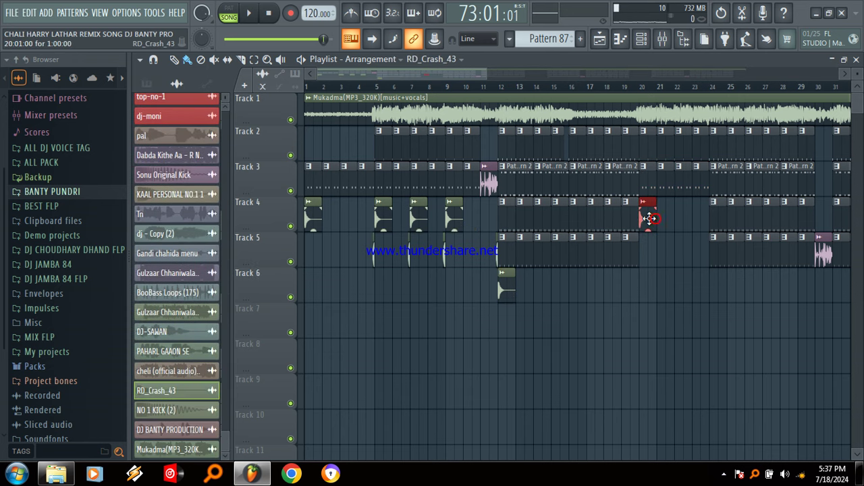
left_click(677, 222)
left_click(720, 295)
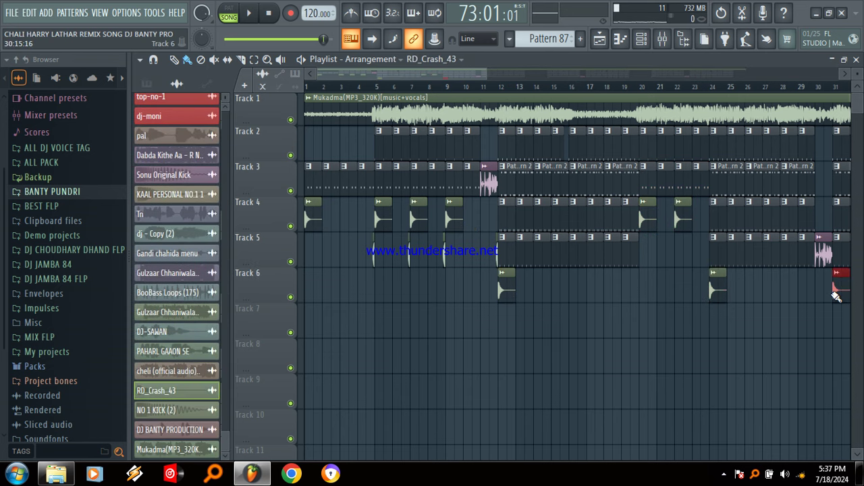
Add RD_Crash_43 clips on Track 6 at bars 35, 39, 41 and 43.
scroll(836, 298, "right", 10)
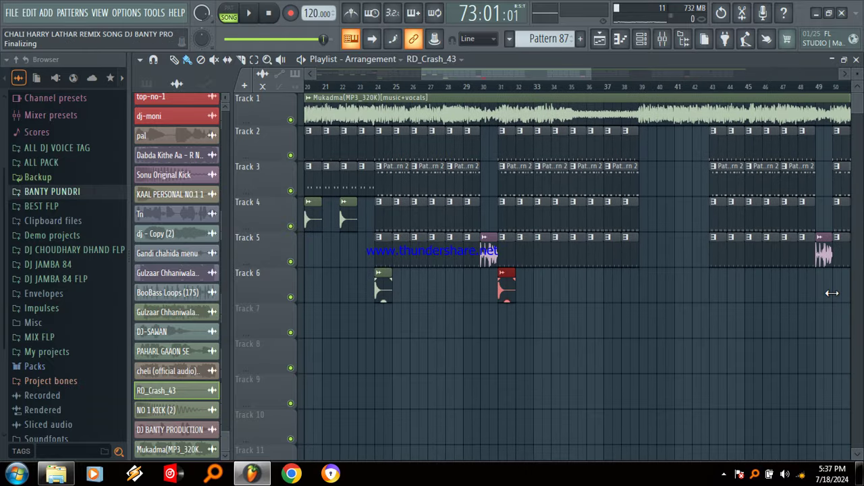
left_click(574, 293)
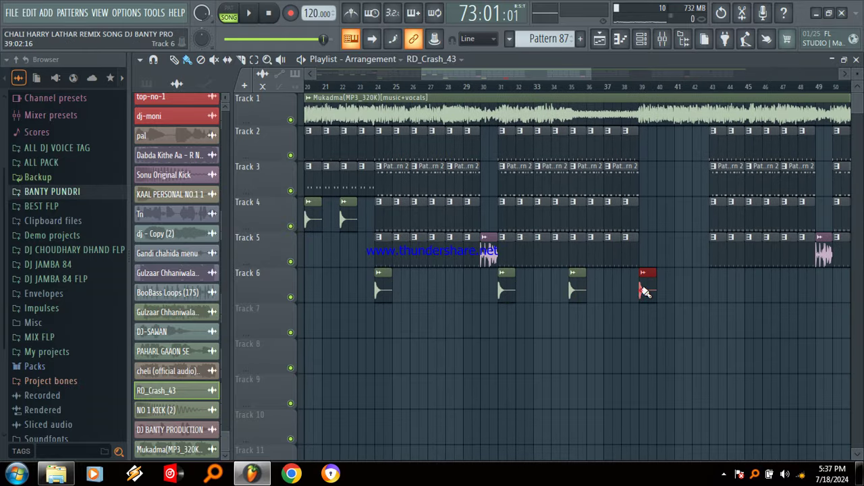
left_click(684, 292)
left_click(714, 290)
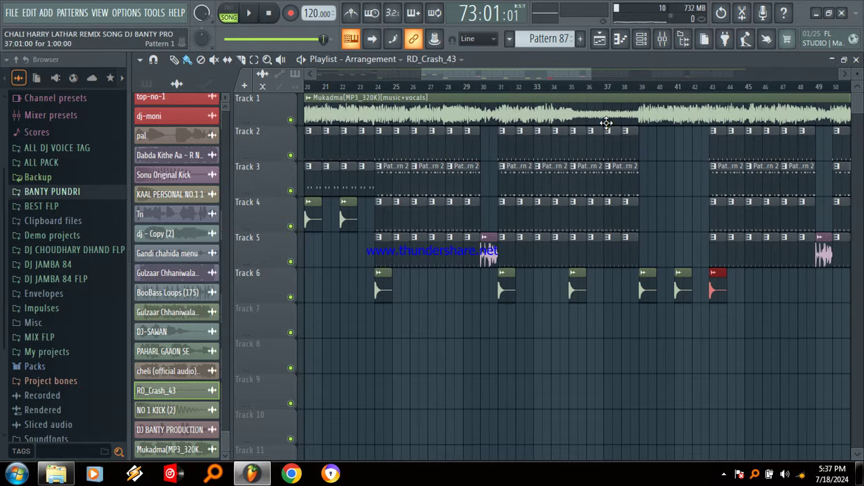
Cut off the end of the Pattern 1 clip in bar 34 on Track 2.
mouse_move(588, 76)
left_mouse_down()
mouse_move(511, 77)
mouse_move(586, 84)
left_mouse_up()
scroll(571, 78, "left", 3)
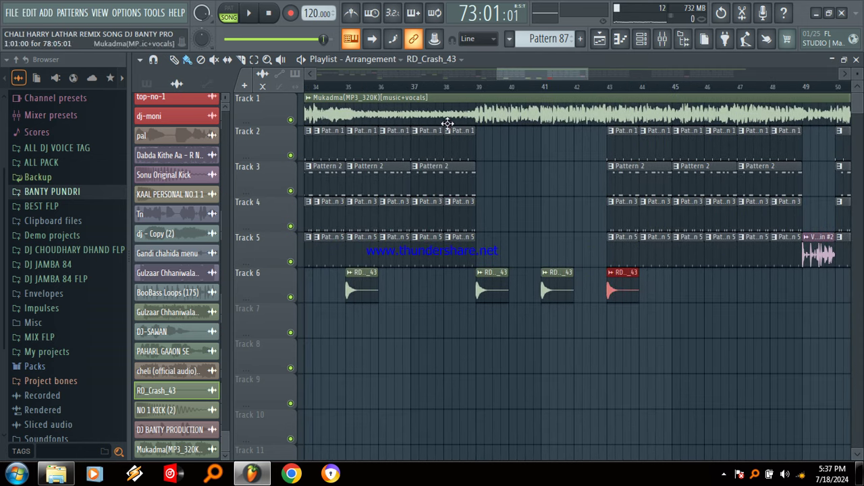
left_click(342, 144)
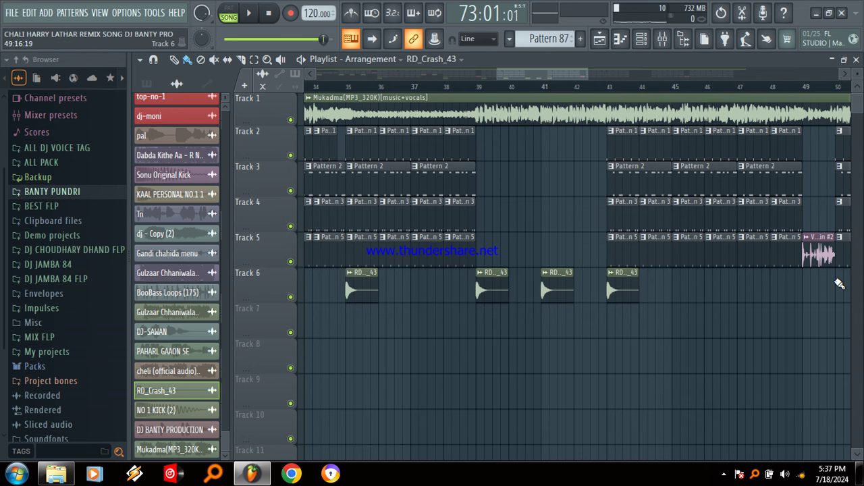
Add RD_Crash_43 clips on Track 6 at bars 50, 54, 58, 60 and 62.
left_click(840, 284)
scroll(837, 283, "right", 2)
scroll(838, 283, "right", 12)
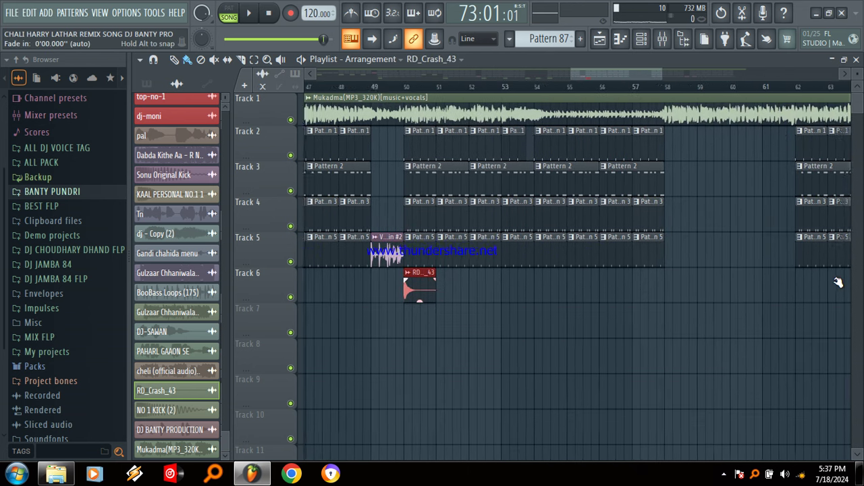
left_click(530, 291)
left_click(661, 292)
left_click(731, 292)
left_click(789, 291)
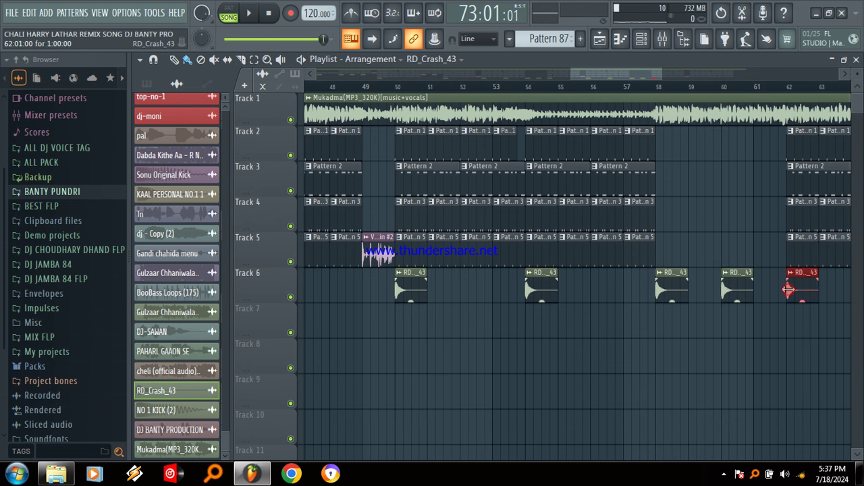
Add RD_Crash_43 clips on Track 6 at bars 69, 73 and 77.
scroll(788, 291, "right", 4)
scroll(789, 289, "right", 11)
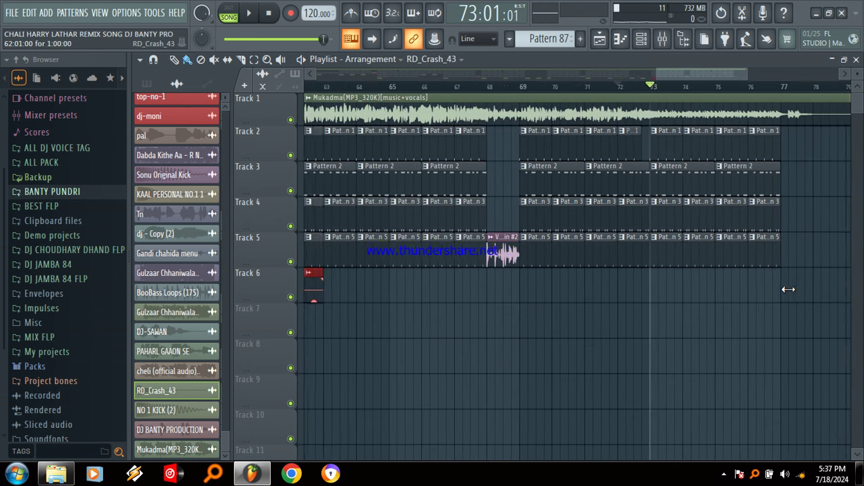
left_click(510, 286)
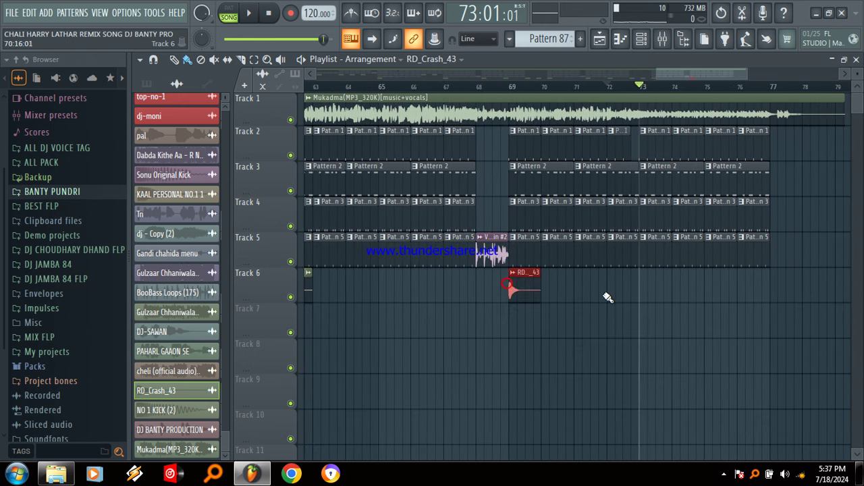
left_click(645, 287)
left_click(771, 289)
Fill bars 39 to 42 on Track 2 with Pattern 75 clips.
left_click_drag(706, 74, 439, 113)
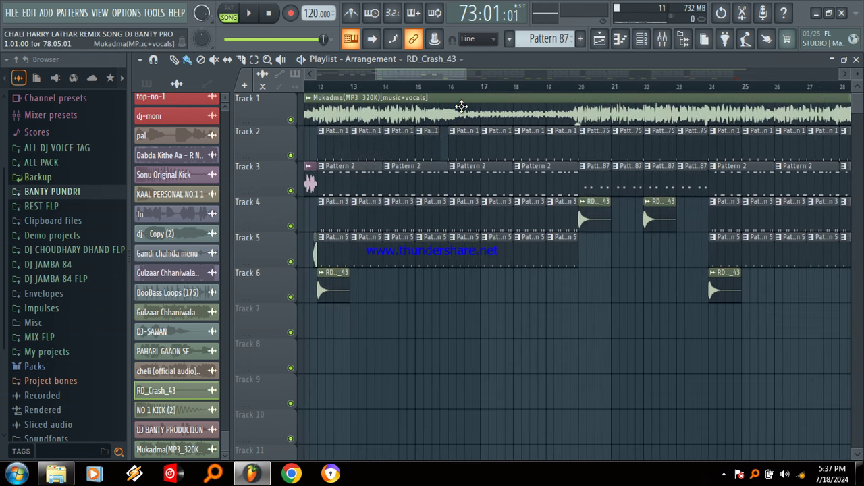
left_click_drag(467, 76, 606, 87)
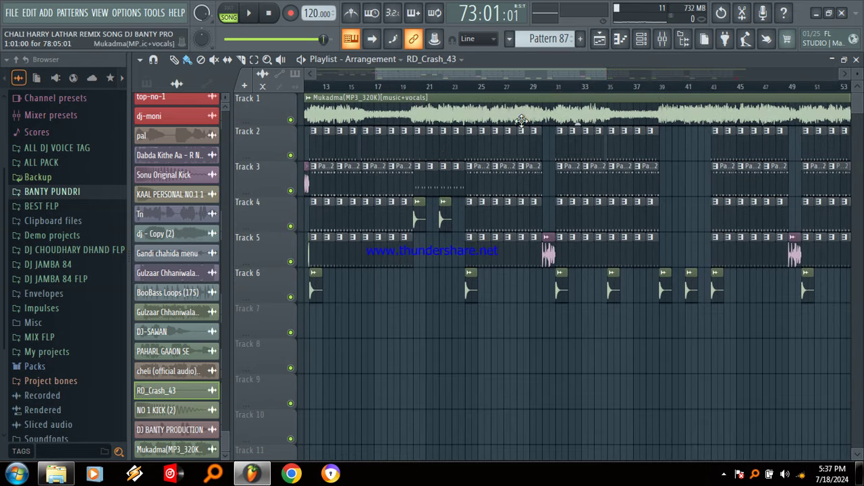
left_click(433, 149)
left_click_drag(677, 147, 702, 151)
left_click(698, 174)
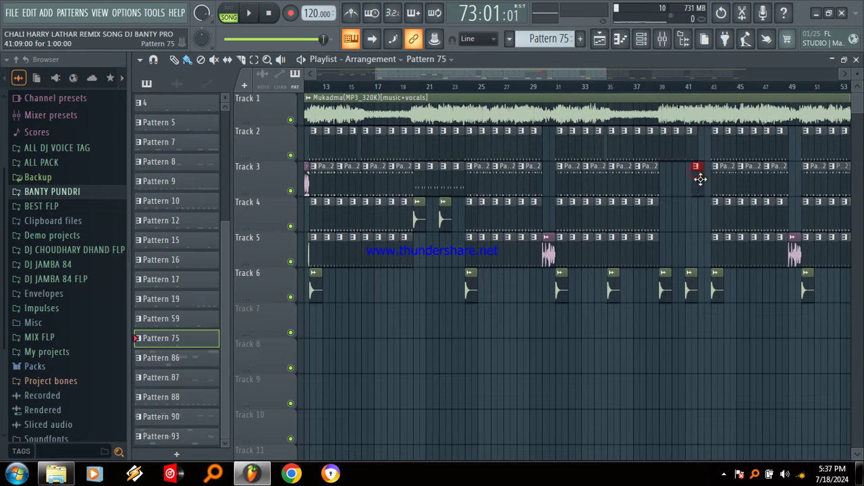
Fill bars 39 to 42 on Track 3 with Pattern 87 clips.
left_click(443, 179)
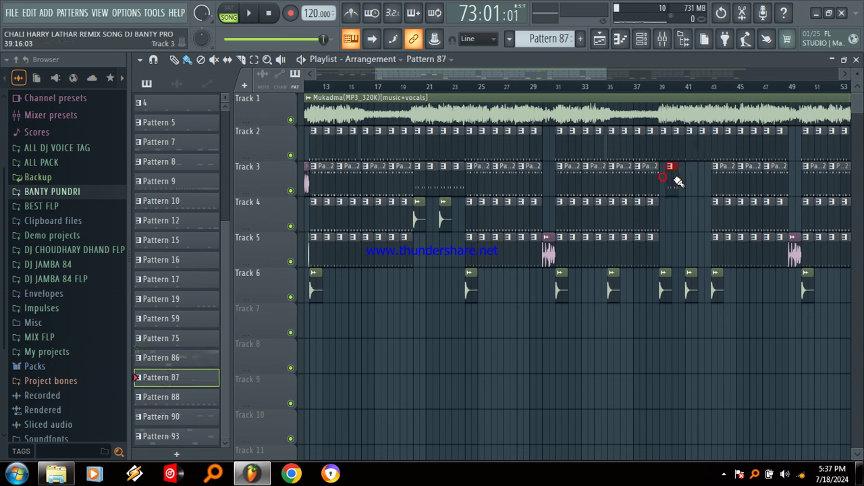
left_click_drag(677, 181, 709, 189)
left_click(695, 217)
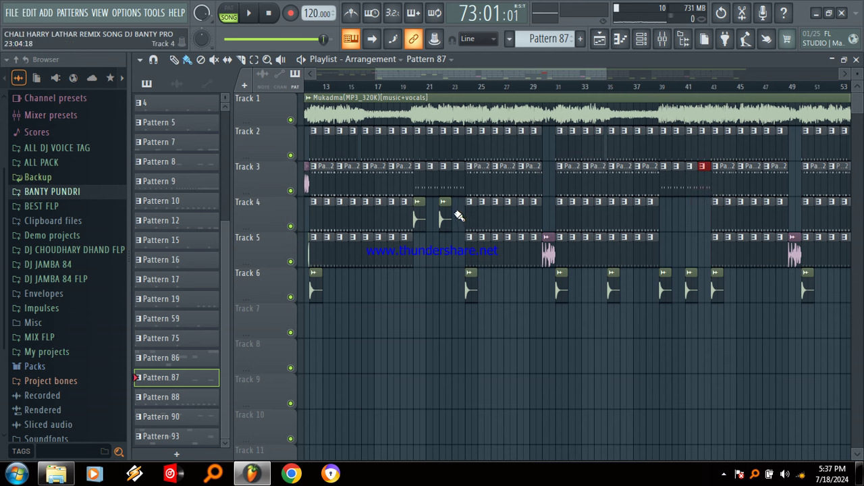
Fill bars 58 to 61 with Pattern 87 on Track 3 and Pattern 75 on Track 2.
left_click_drag(562, 75, 705, 90)
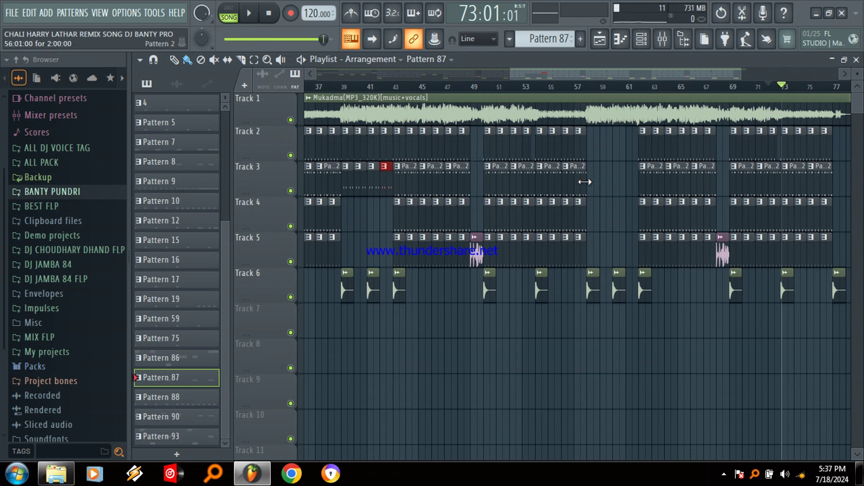
left_click_drag(594, 185, 622, 188)
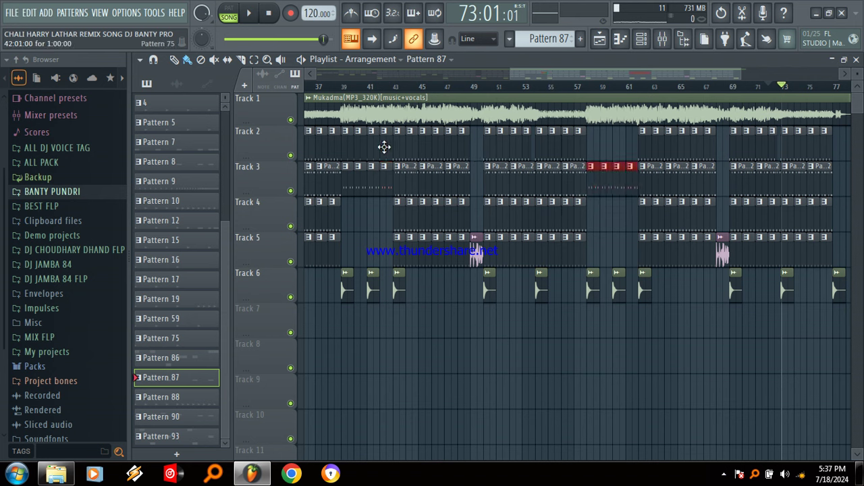
left_click_drag(593, 148, 631, 150)
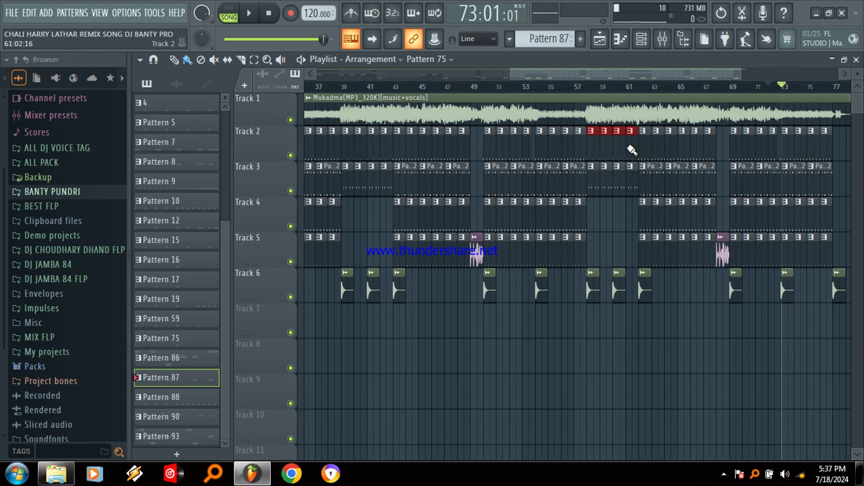
Add sagar kick (2) clips on Track 7 at the ends of bars 15, 19, 21 and 23.
left_click_drag(719, 81, 373, 74)
left_click(406, 260)
scroll(374, 73, "down", 5)
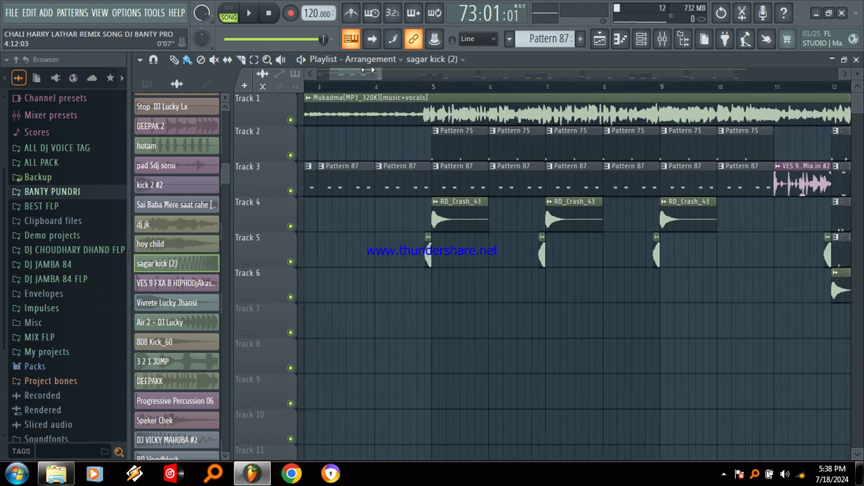
scroll(368, 69, "down", 6)
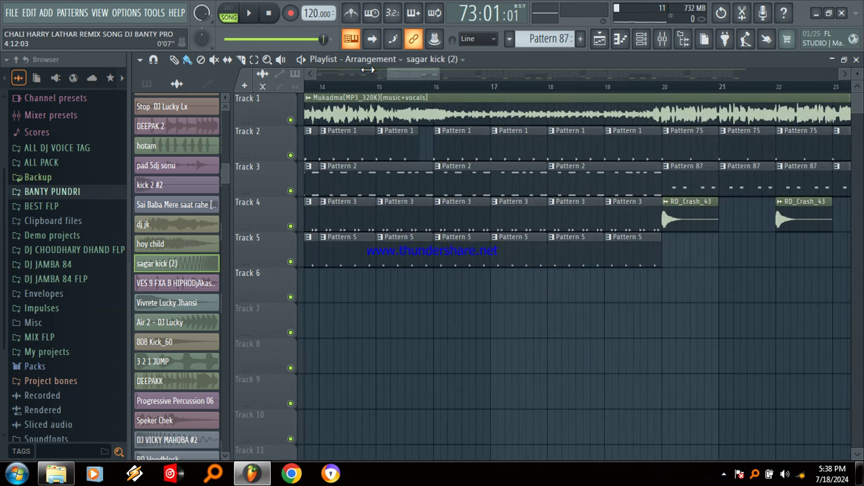
left_click(655, 333)
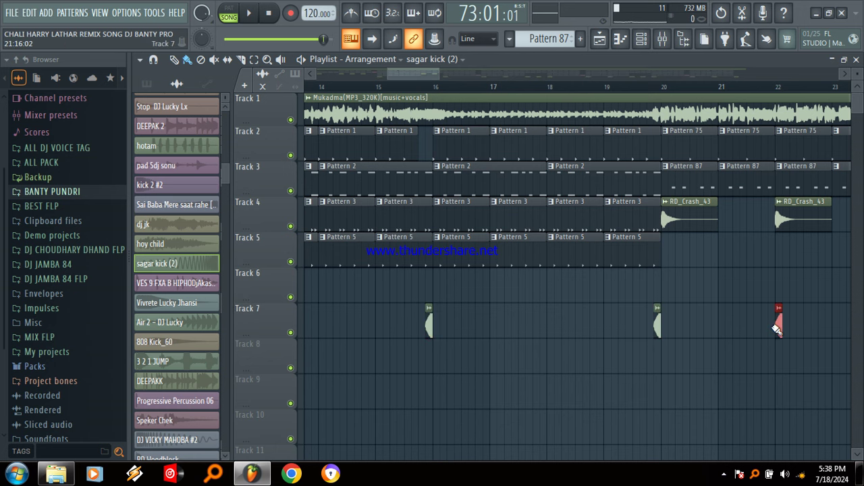
scroll(775, 327, "down", 7)
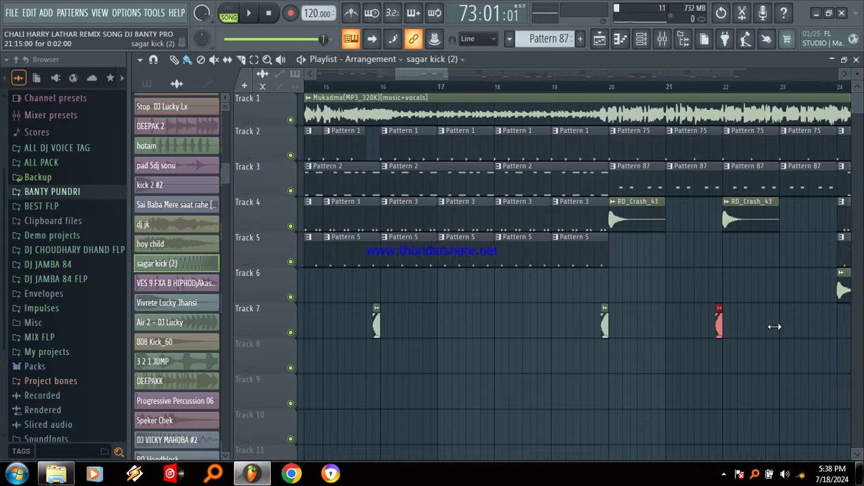
left_click(490, 318)
scroll(831, 284, "down", 2)
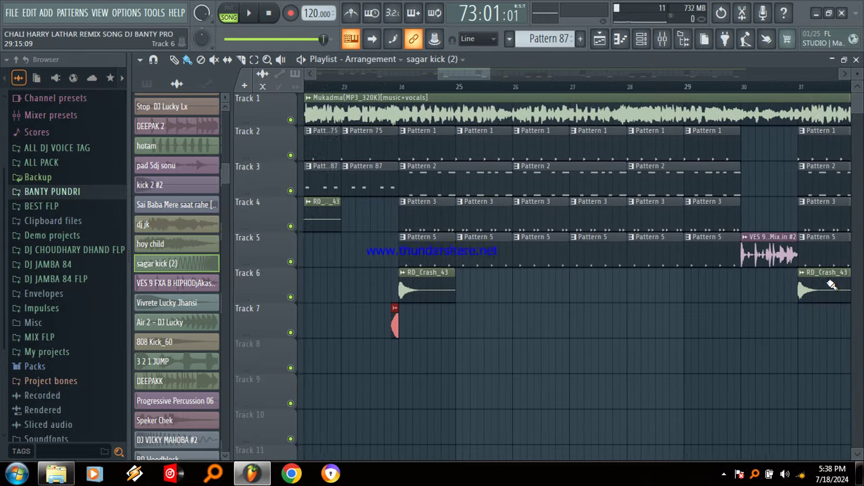
Add sagar kick (2) clips at the end of bar 30 on Track 4 and of bars 34, 38, 40 and 42 on Track 7.
scroll(832, 285, "down", 5)
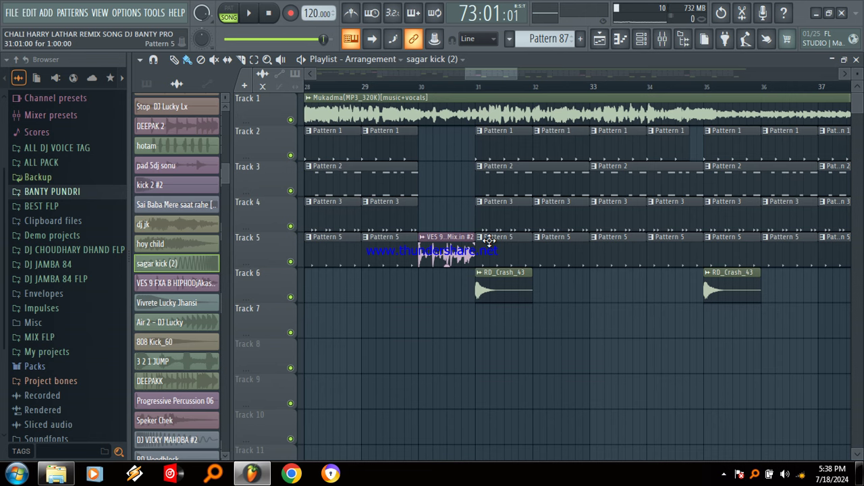
left_click(464, 215)
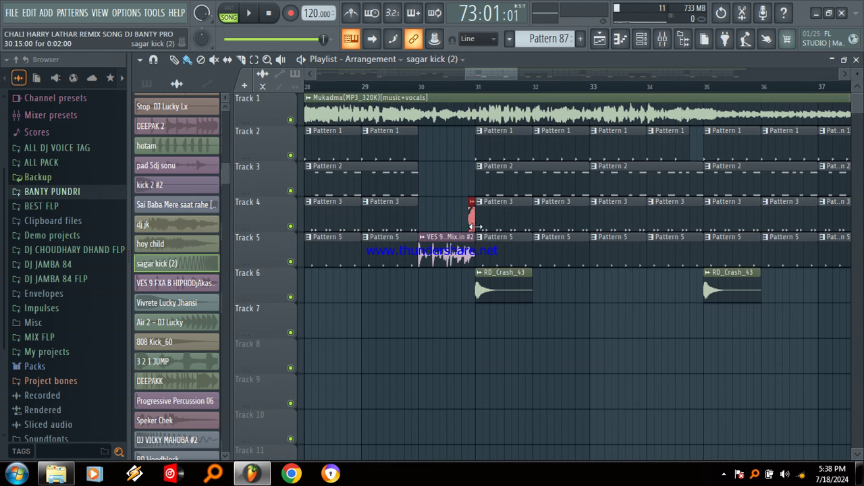
scroll(696, 326, "down", 6)
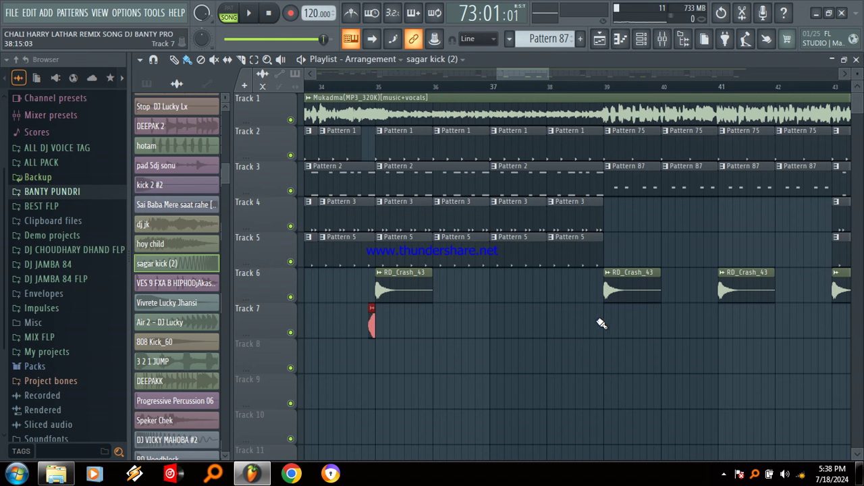
left_click(601, 323)
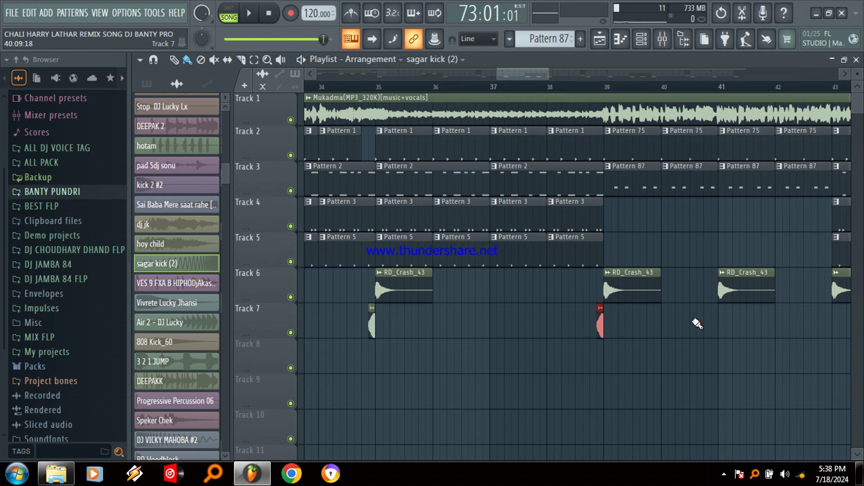
left_click(829, 331)
scroll(827, 329, "down", 6)
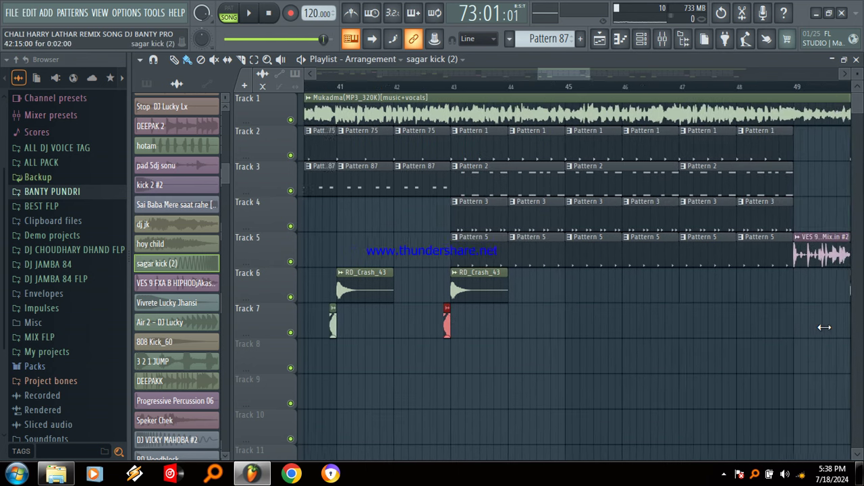
Add sagar kick (2) clips on Track 7 at the ends of bars 53, 57, 59 and 61.
scroll(824, 326, "down", 4)
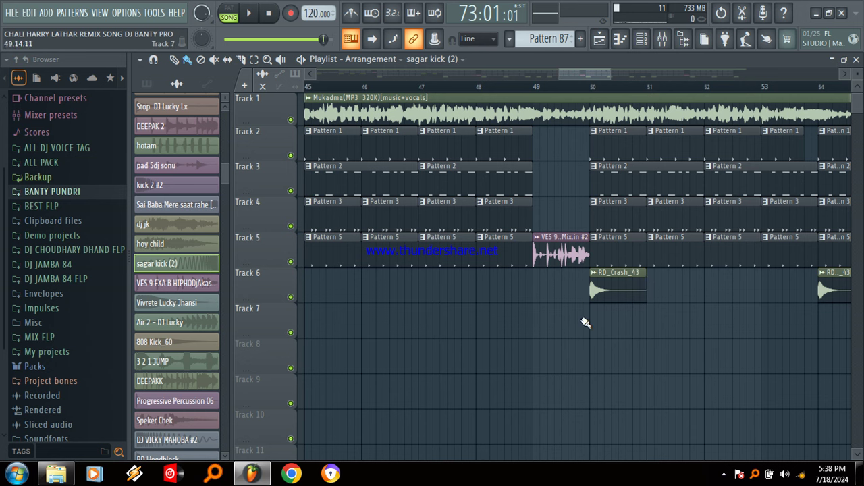
scroll(786, 331, "down", 7)
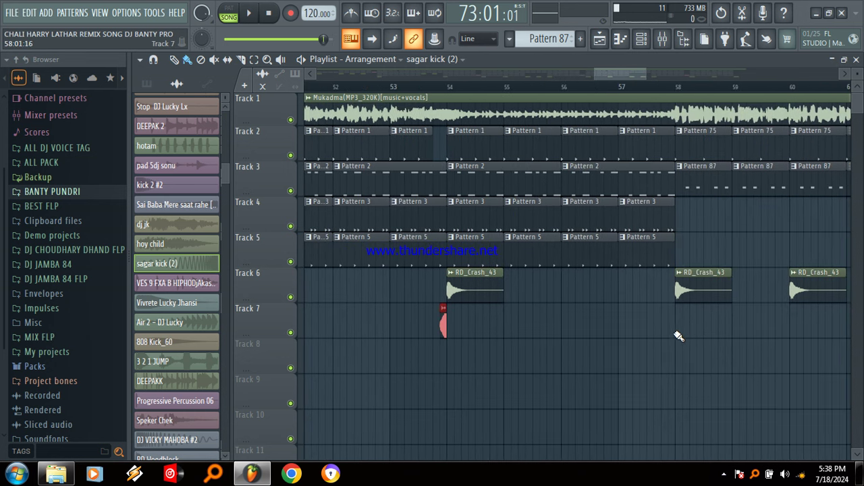
left_click(782, 327)
scroll(782, 327, "down", 5)
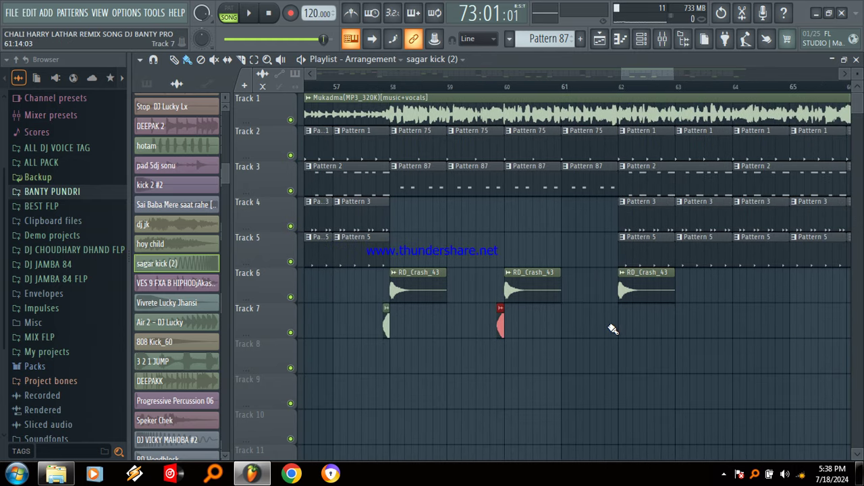
scroll(613, 329, "down", 8)
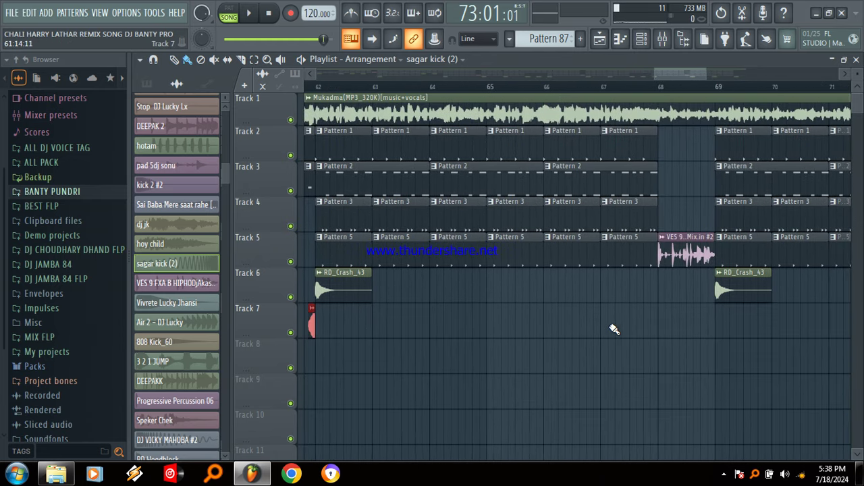
Add sagar kick (2) clips on Track 7 at the ends of bars 68 and 72.
scroll(614, 329, "down", 1)
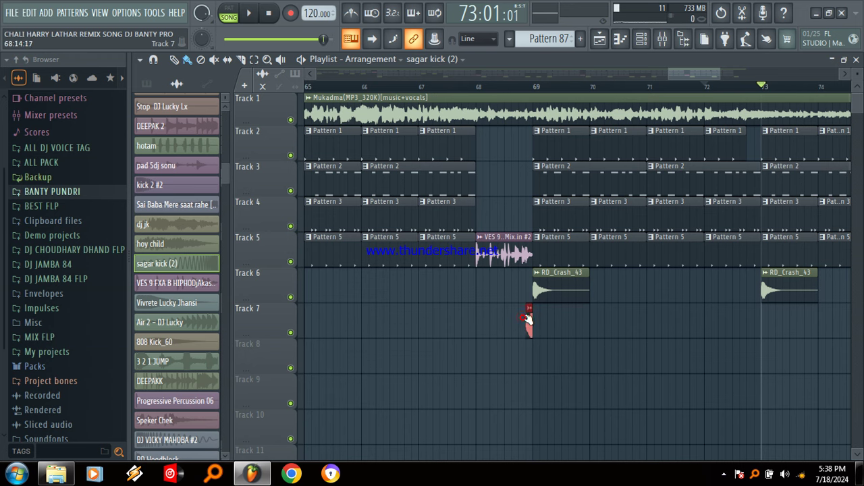
scroll(757, 323, "down", 6)
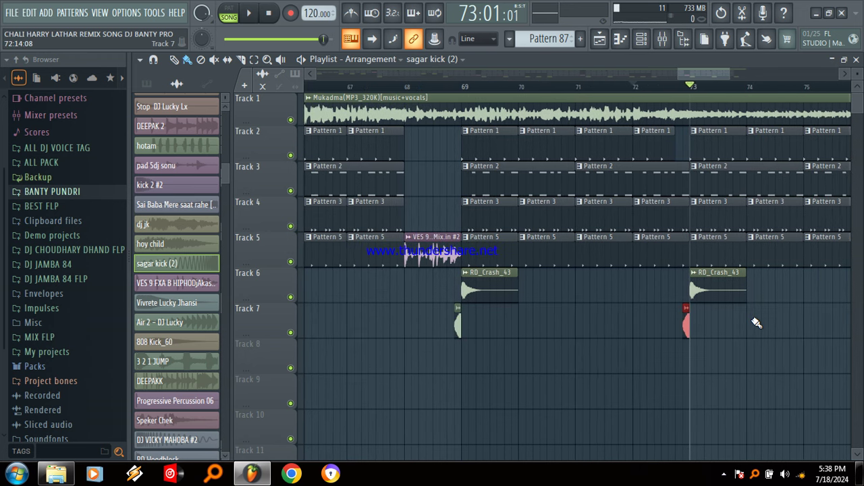
left_click(661, 324)
Add the Sai Baba Mere saat rahe [Abk Production] - Part_1 riser clip at bar 11 on Track 4.
left_click_drag(748, 79, 247, 143)
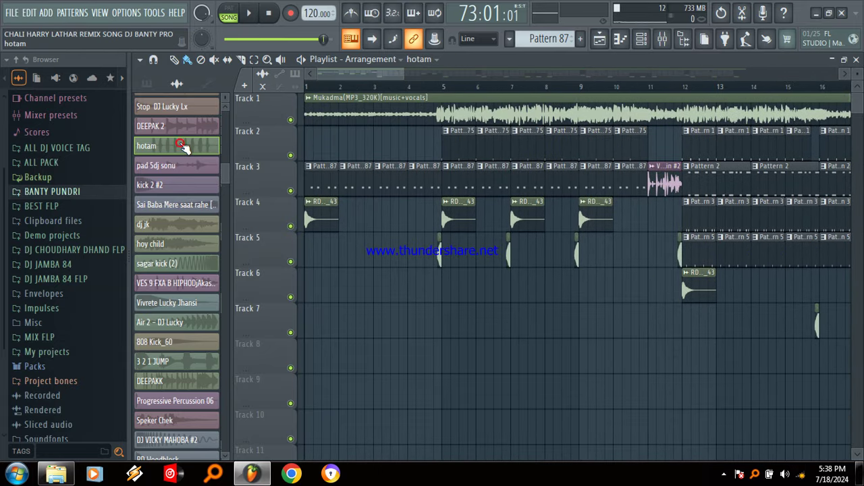
scroll(184, 147, "up", 7)
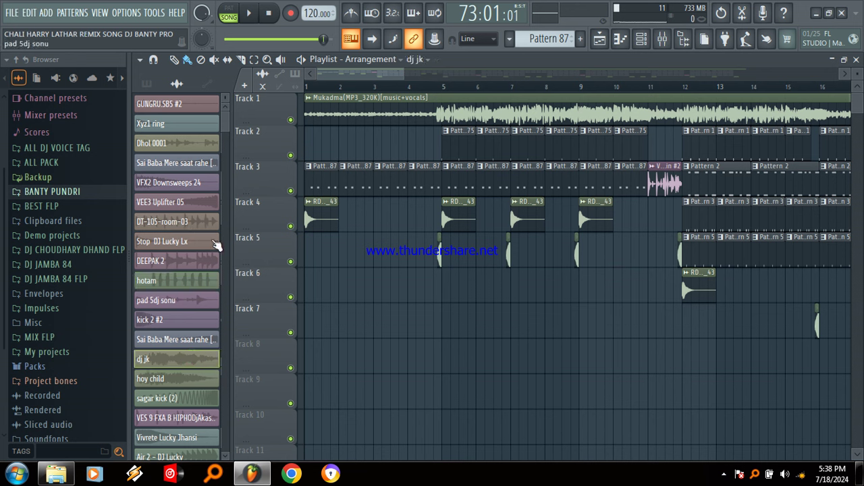
left_click_drag(193, 168, 631, 212)
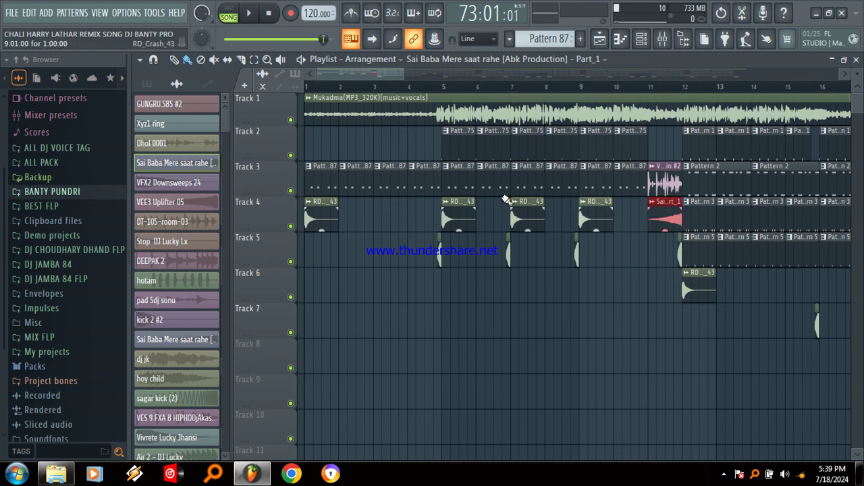
Mute Track 1 and play the arrangement from bar 11 to hear the riser leading into bar 12.
left_click(291, 120)
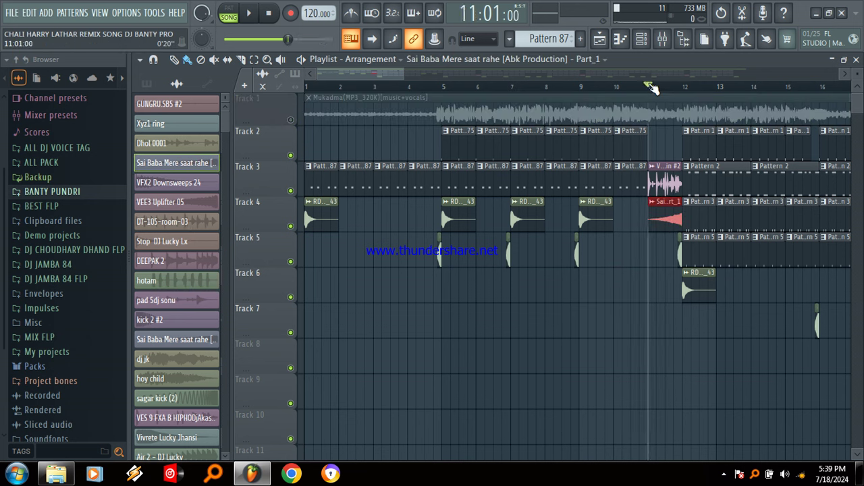
left_click(249, 15)
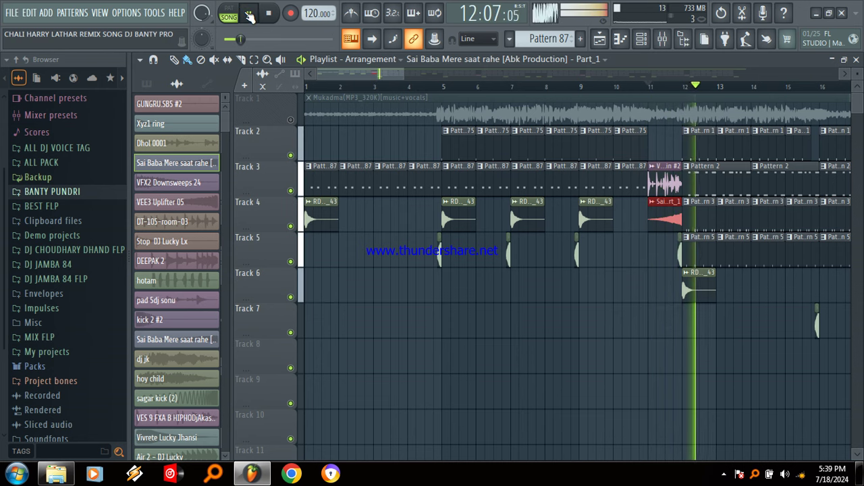
left_click(249, 15)
On Track 6, add the Sai Baba Mere saat rahe Part_1 riser at bar 15 and an RD_Crash_43 clip at bar 16.
scroll(666, 214, "right", 5)
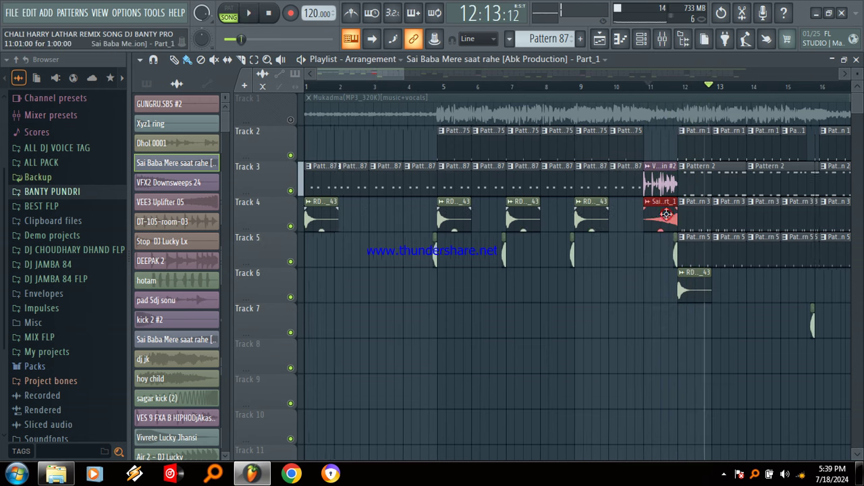
scroll(667, 214, "right", 1)
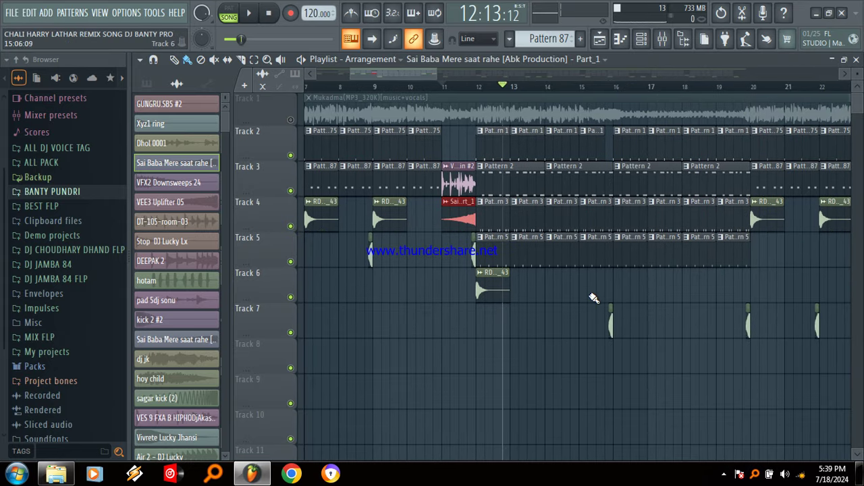
left_click(593, 298)
left_click(493, 289)
left_click(636, 291)
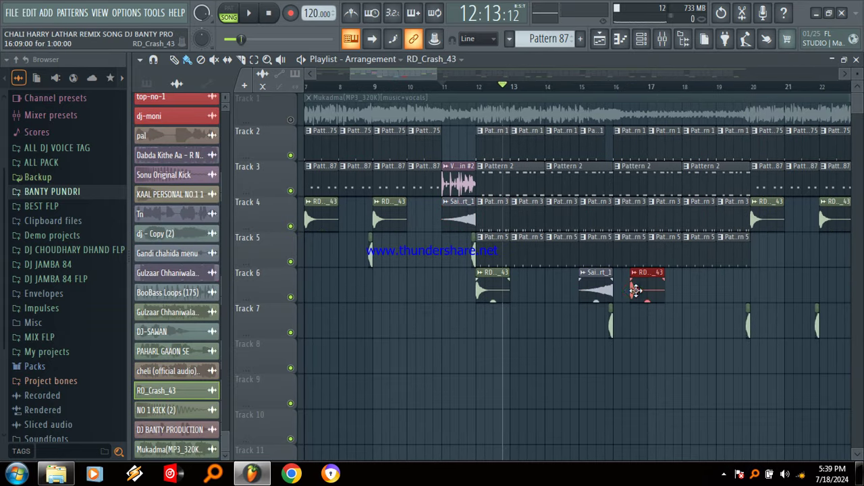
Add Sai Baba Mere saat rahe Part_1 risers at bar 23 on Track 5 and at bars 30 and 34 on Track 6.
left_click(597, 291)
scroll(611, 299, "right", 9)
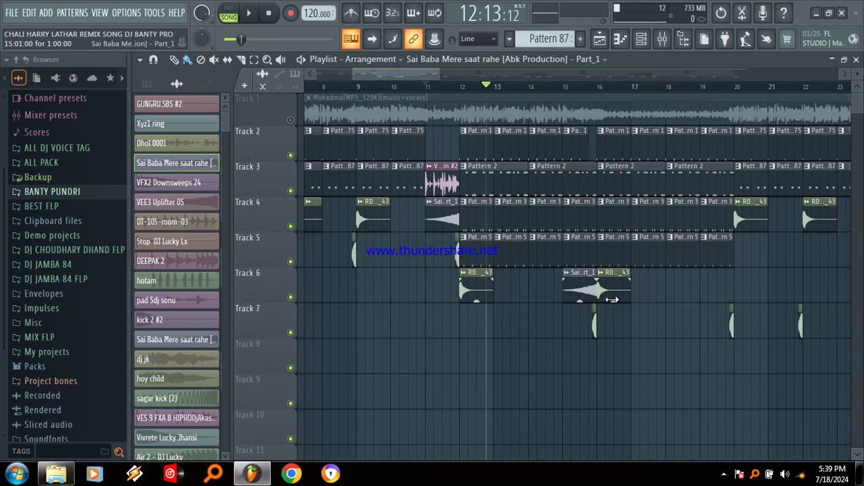
scroll(612, 299, "right", 3)
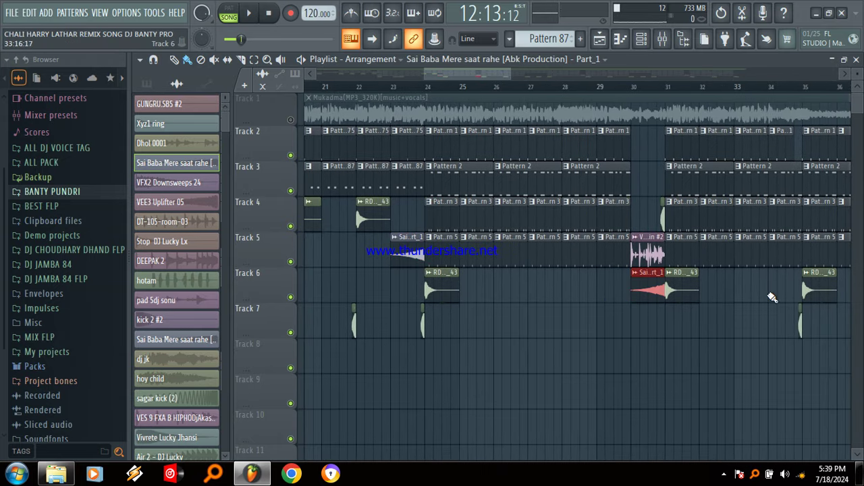
scroll(771, 292, "right", 10)
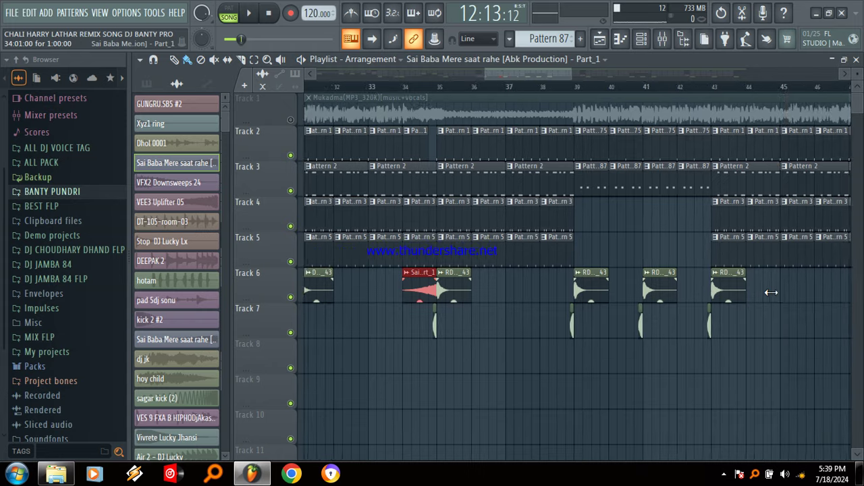
Add Sai Baba Mere saat rahe Part_1 risers at bar 42 on Track 5 and at bars 49 and 53 on Track 6.
left_click(675, 248)
scroll(756, 280, "right", 10)
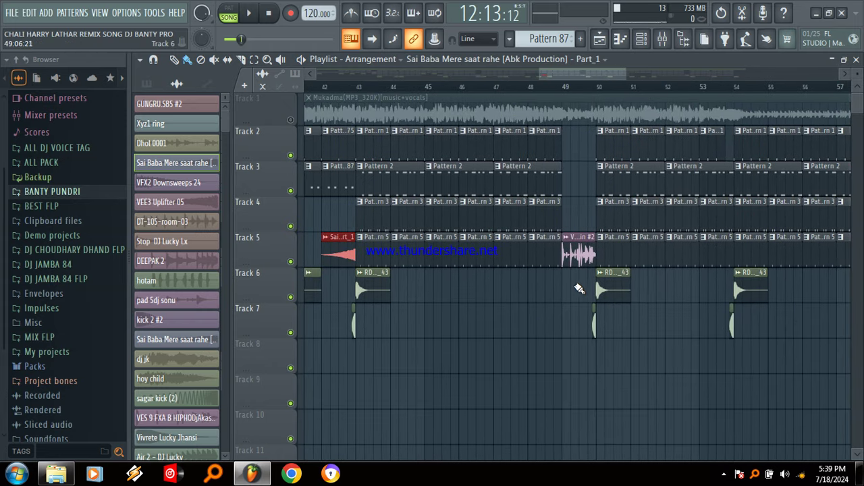
left_click(579, 289)
left_click(708, 292)
scroll(777, 313, "right", 7)
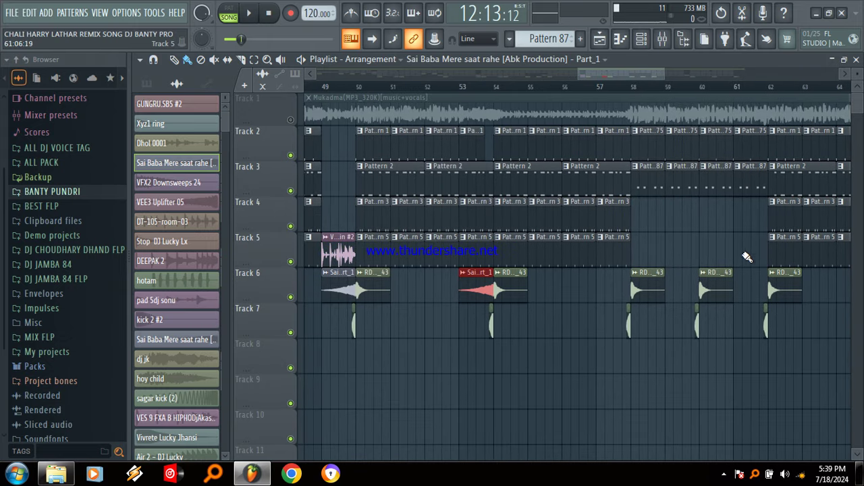
Place Sai Baba Mere saat rahe Part_1 risers at bar 61 on Track 5 and at bars 68, 72 and 76 on Track 6.
left_click(748, 256)
scroll(739, 251, "right", 10)
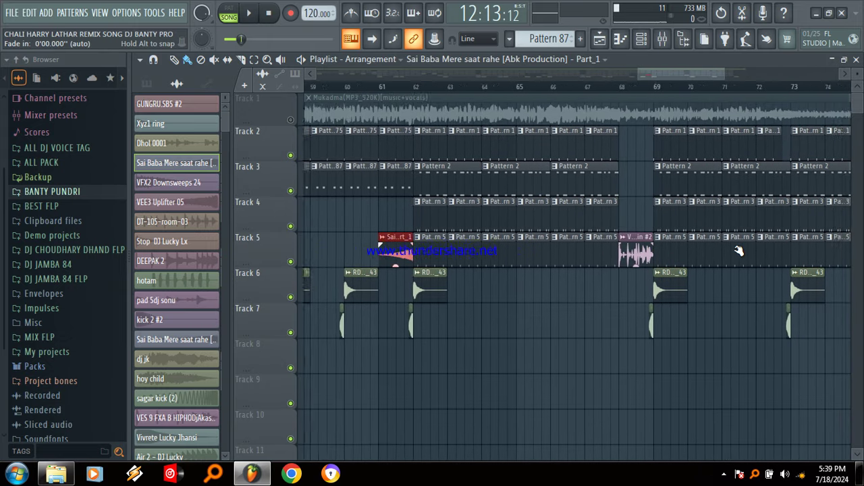
left_click(598, 289)
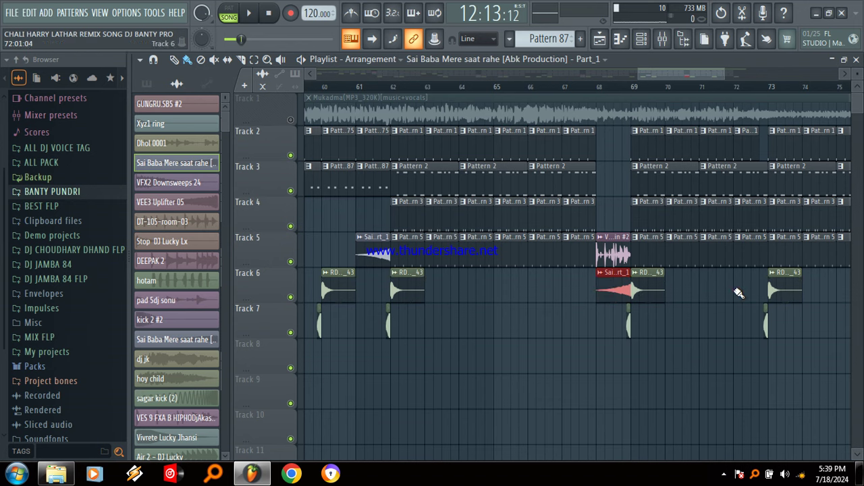
left_click(740, 293)
scroll(740, 293, "right", 9)
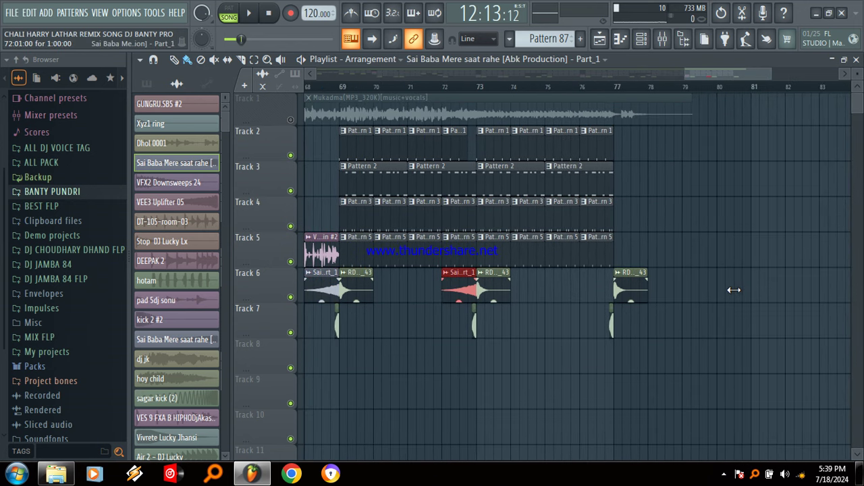
left_click(582, 289)
Add the VFX2 Downsweeps 24 clip at bar 77 on Track 5, fit it to tempo and give it a fade-out.
left_click(200, 185)
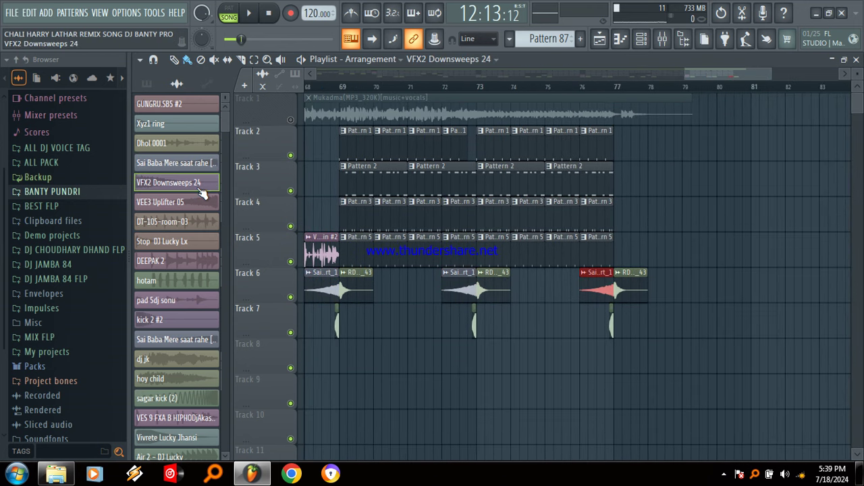
scroll(195, 334, "down", 6)
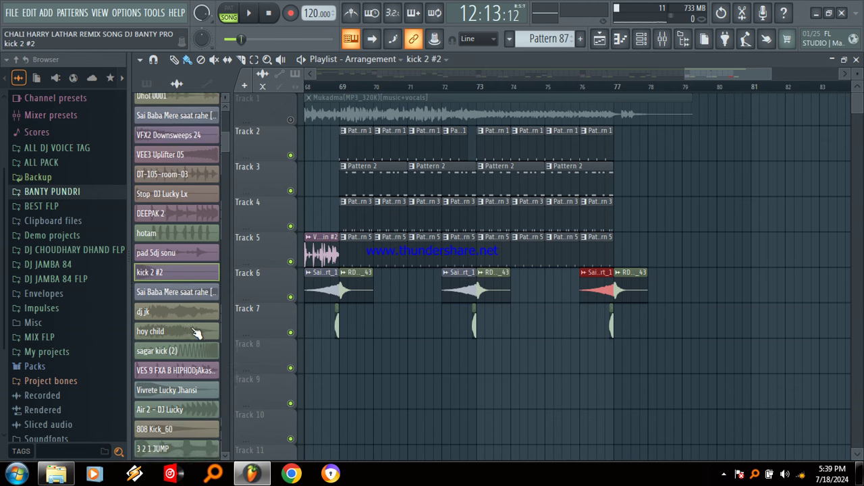
scroll(195, 334, "down", 4)
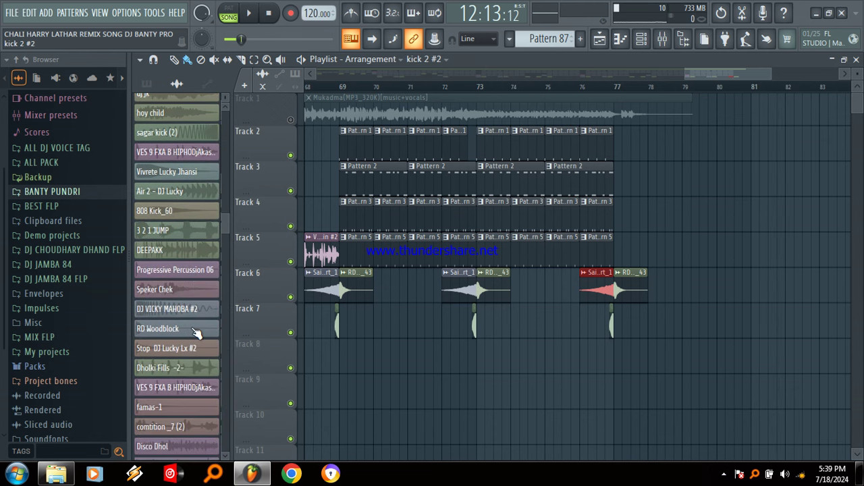
scroll(195, 334, "down", 10)
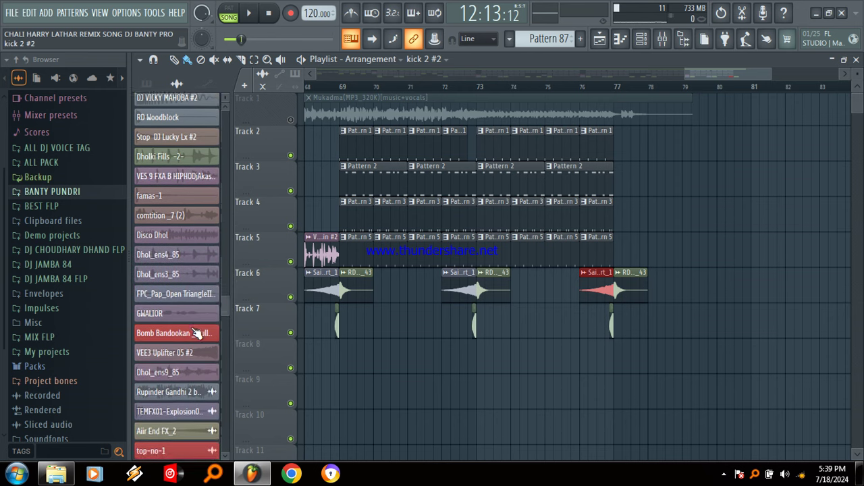
scroll(194, 334, "down", 10)
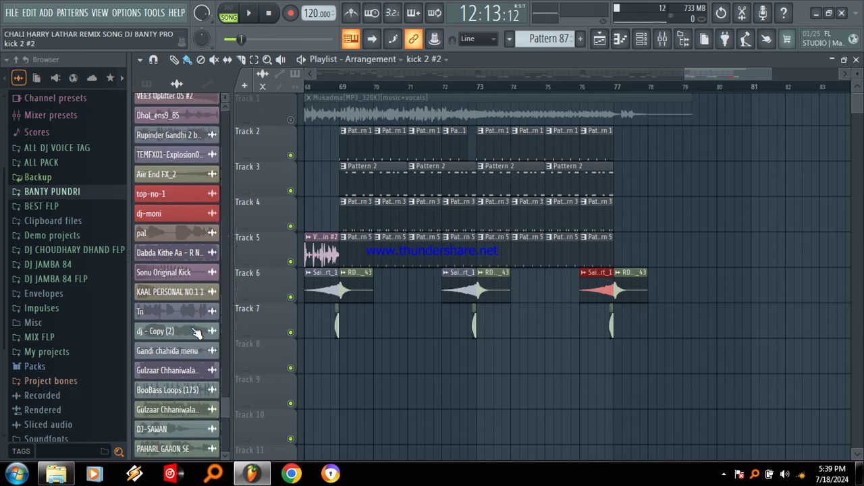
scroll(197, 332, "down", 2)
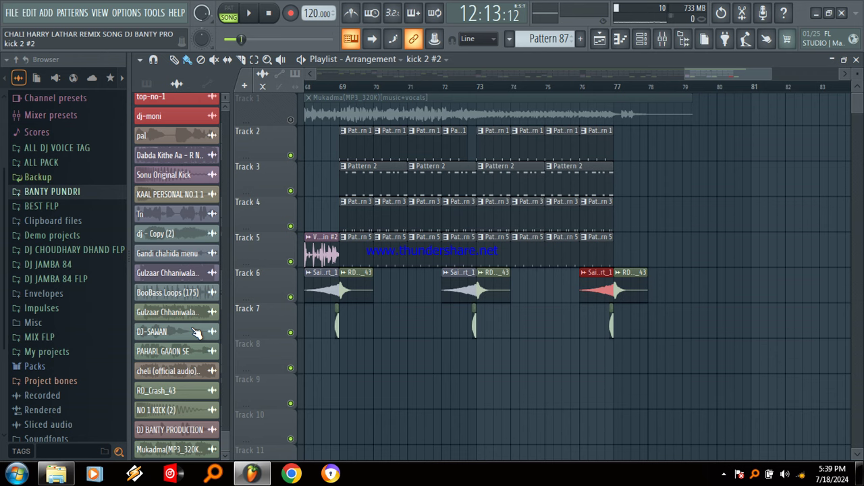
scroll(194, 333, "down", 8)
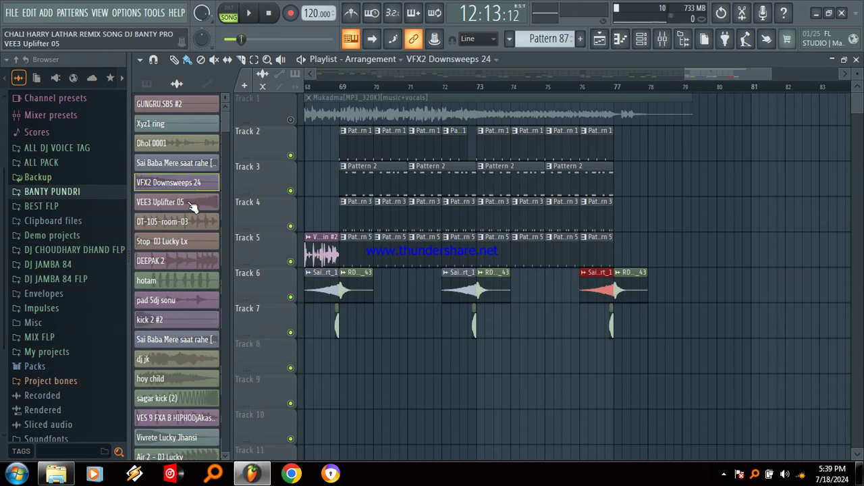
left_click_drag(181, 190, 620, 235)
left_click(618, 237)
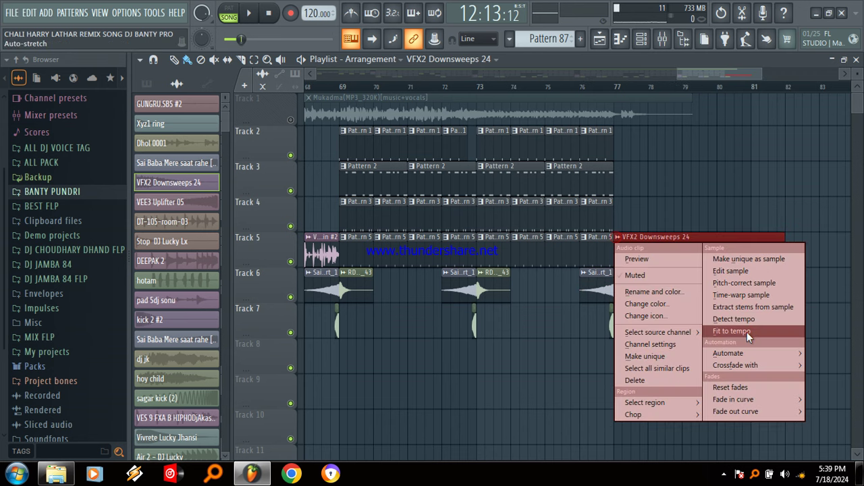
left_click(747, 332)
left_click(457, 314)
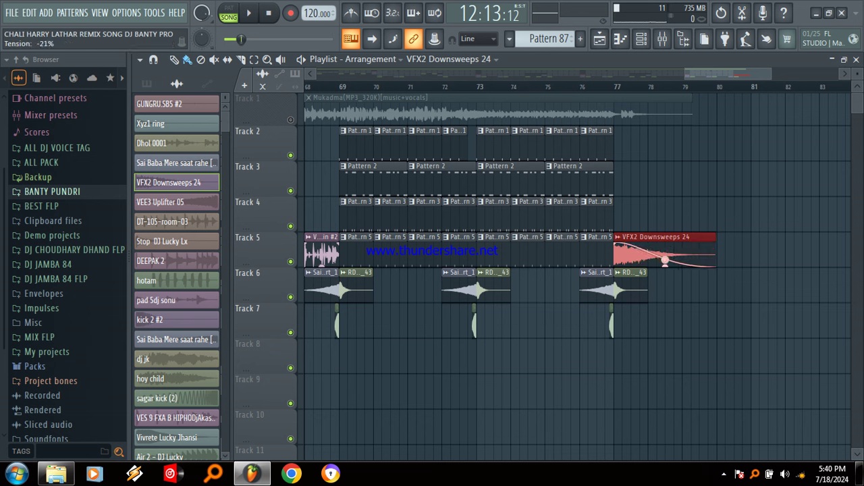
Play the arrangement from bar 77 to hear the downsweep ending.
left_click(619, 89)
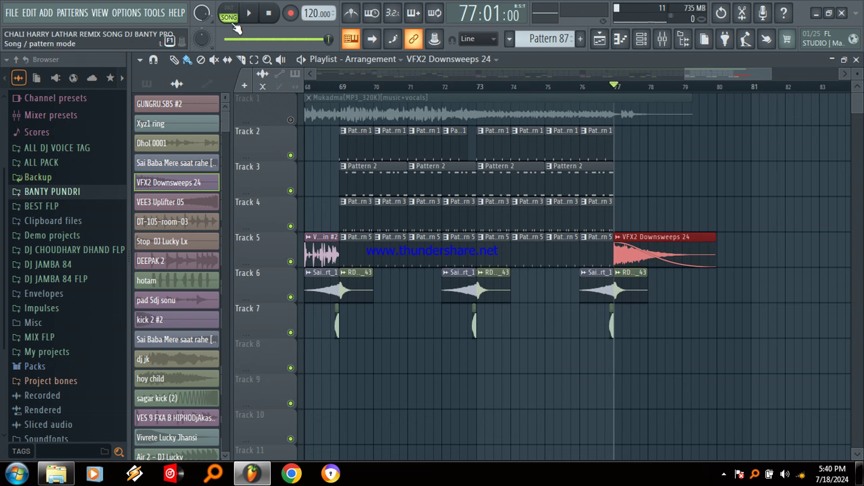
left_click(248, 13)
left_click(250, 14)
Play the arrangement from bar 1, briefly unmuting Track 1 to hear the intro with the Mukadma audio.
left_click_drag(733, 72, 327, 83)
left_click(311, 88)
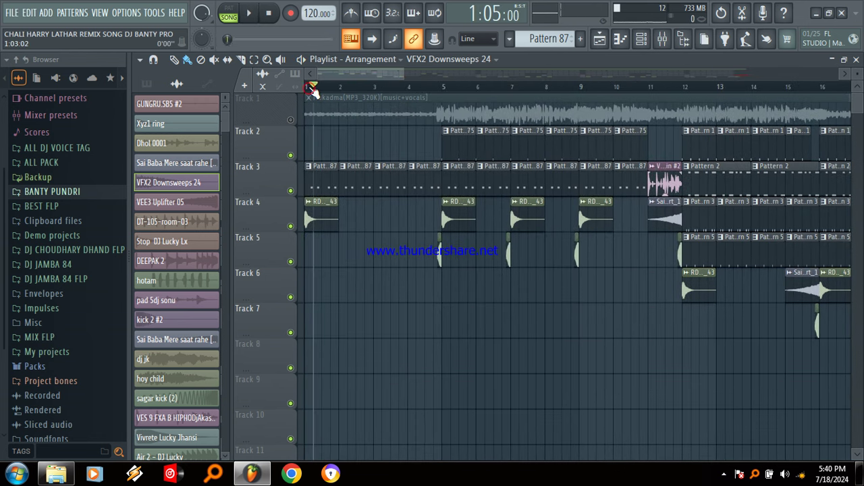
left_click(248, 13)
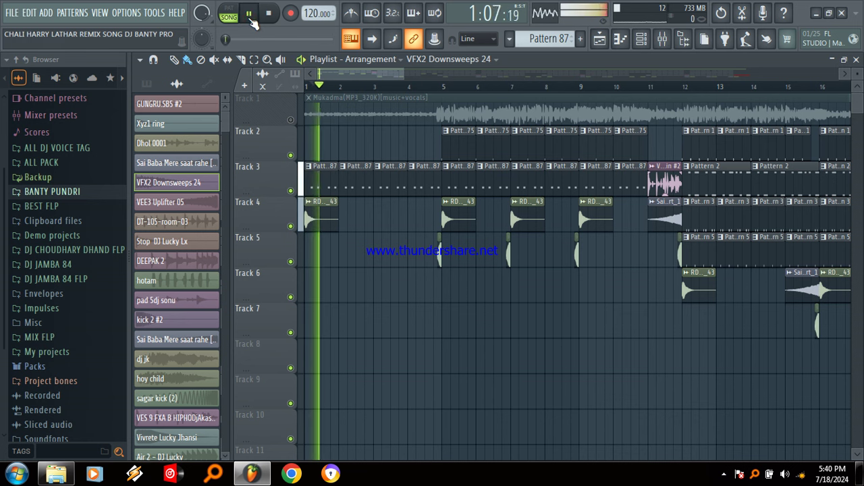
left_click(292, 119)
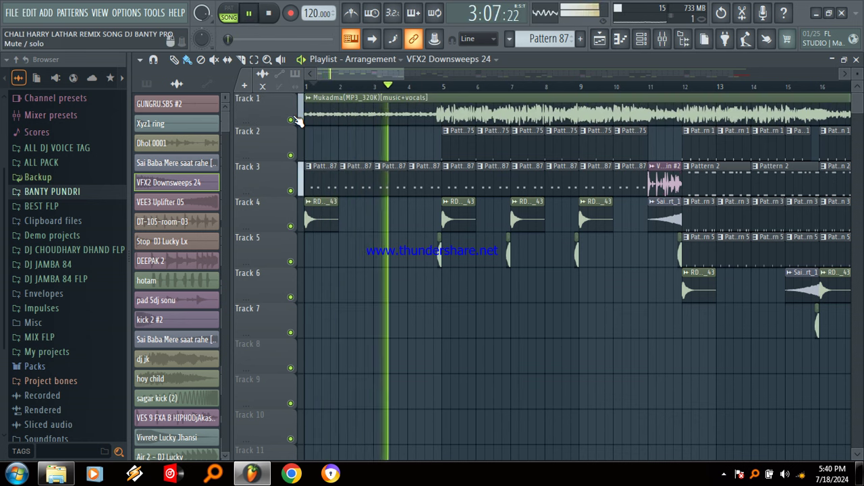
left_click(291, 120)
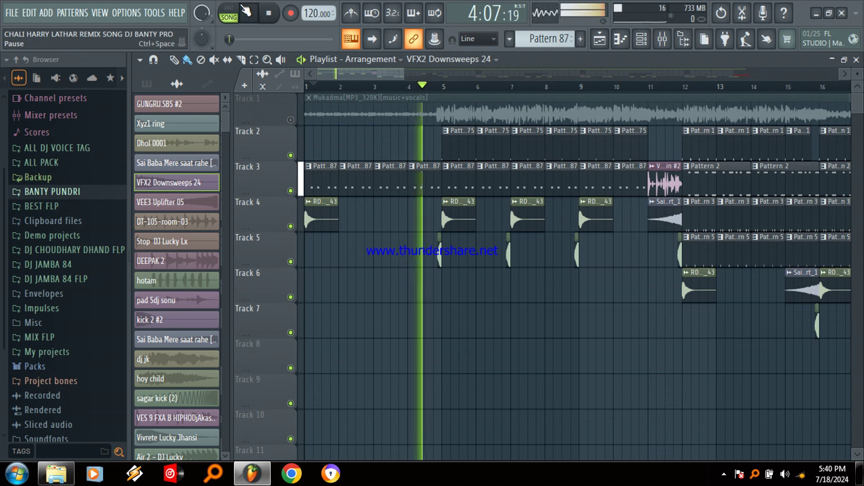
key("space")
Find the DJ BANTY PRODUCTION voice tag among the audio clips and add it at bar 3 on Track 4.
left_click(212, 250)
left_click(191, 283)
scroll(191, 283, "down", 12)
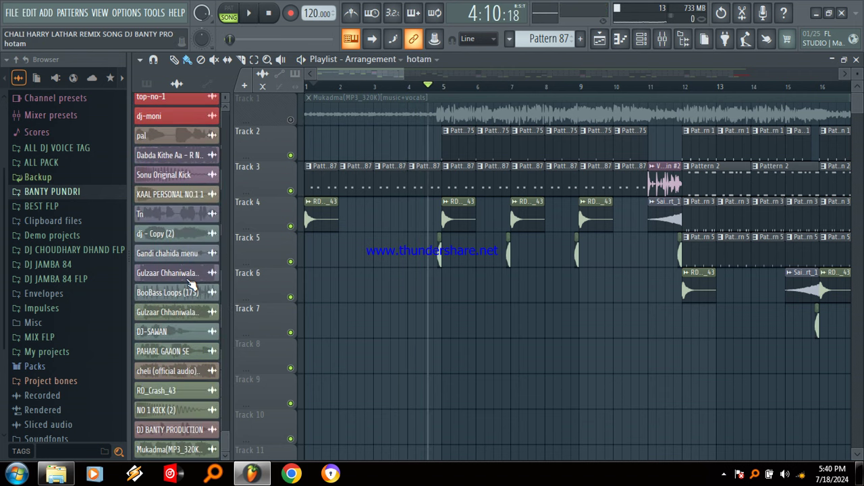
left_click(201, 430)
left_click(372, 220)
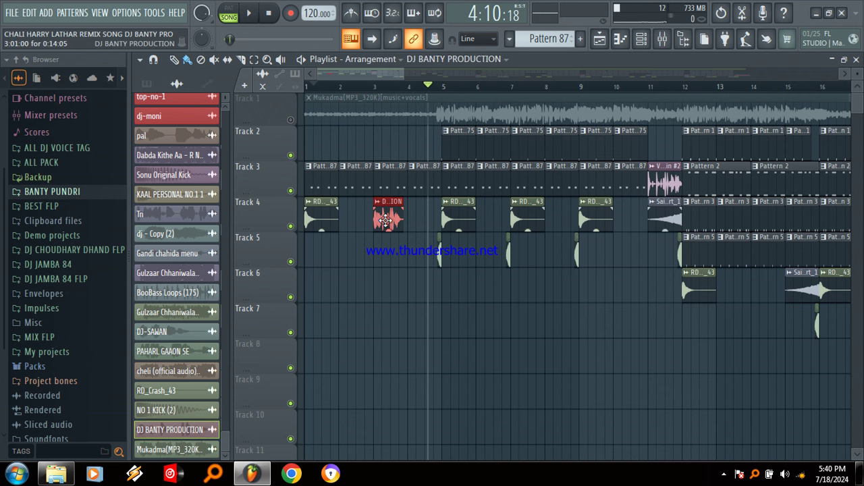
Examine the Fruity Reeverb 2, Fruity delay bank, Fruity parametric EQ 2 and Soundgoodizer settings on the pal mixer track used by the voice tag.
double_click(385, 220)
double_click(563, 220)
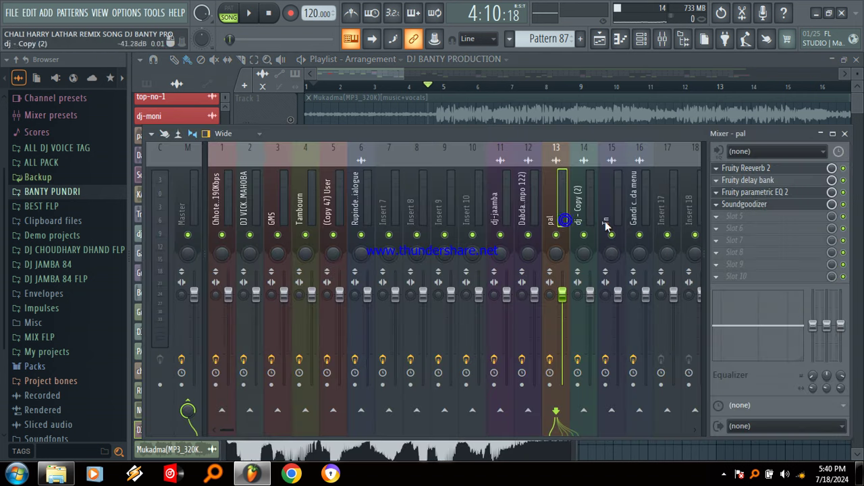
left_click(767, 170)
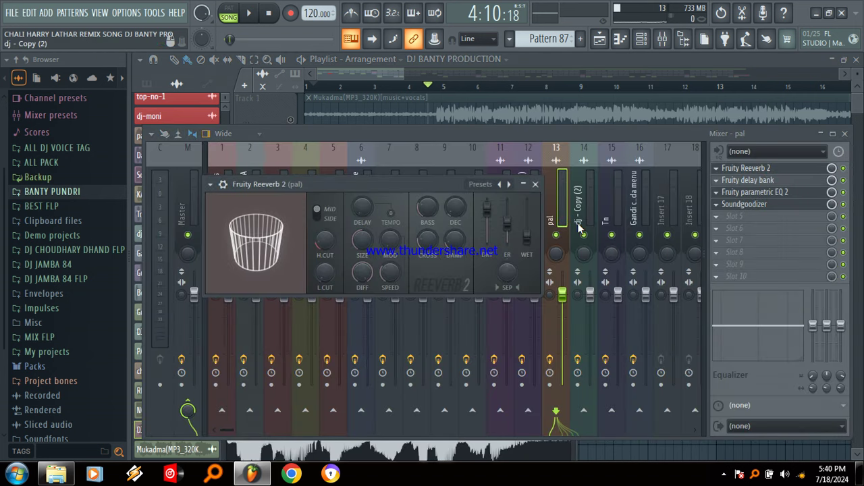
left_click(526, 234)
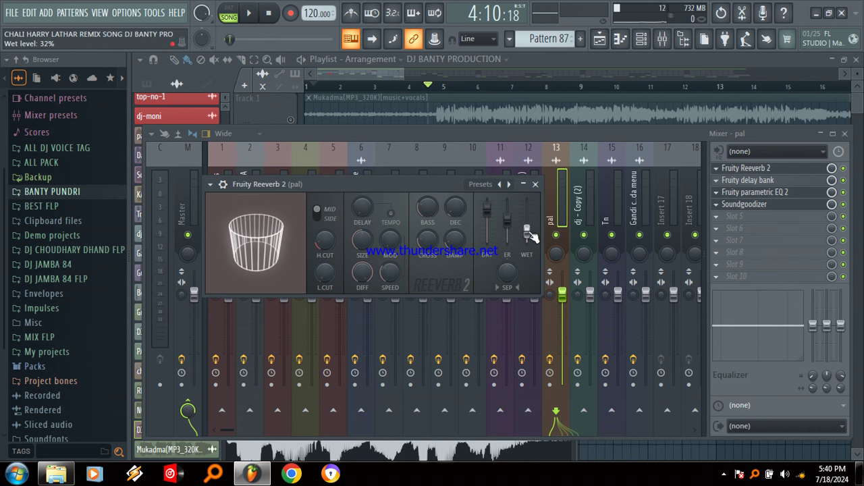
double_click(755, 183)
left_click(756, 185)
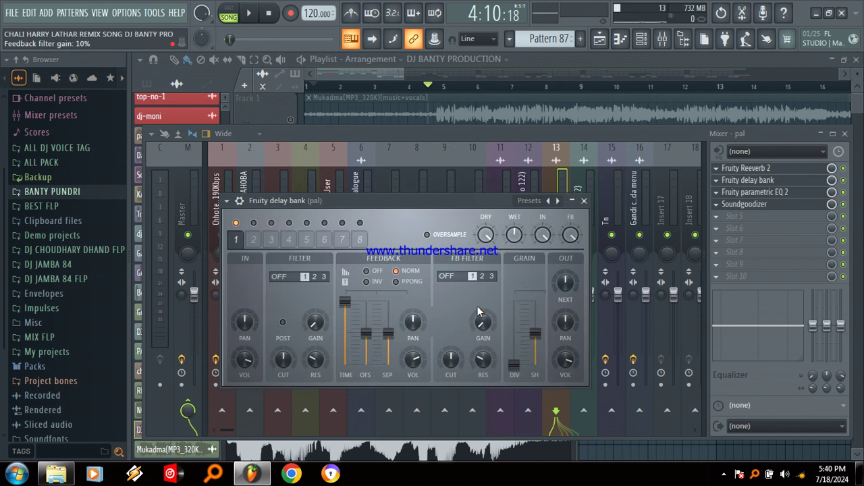
left_click(789, 194)
left_click_drag(518, 334, 529, 331)
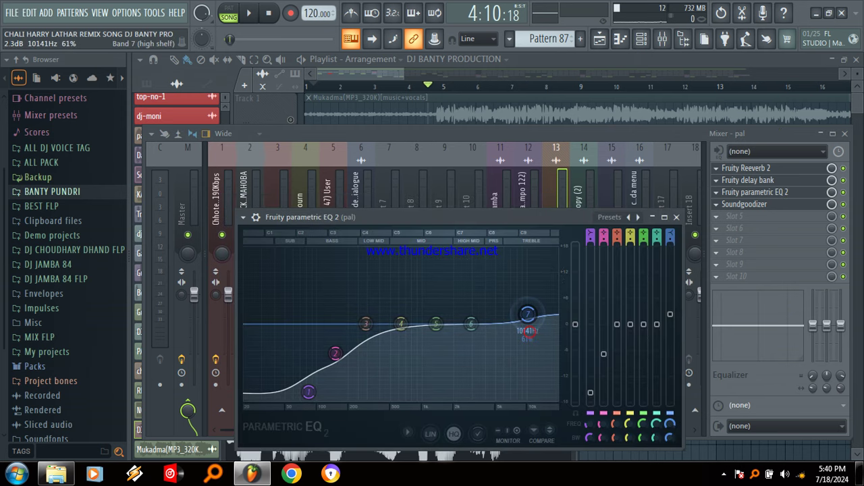
left_click(746, 205)
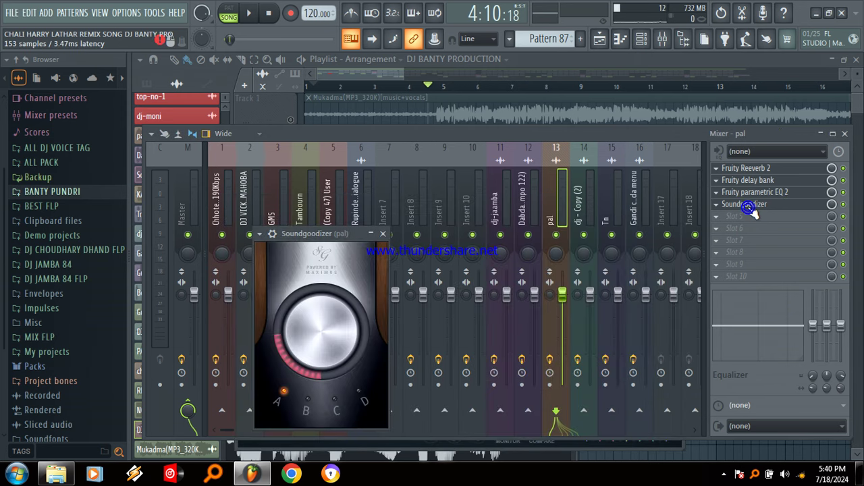
left_click(678, 98)
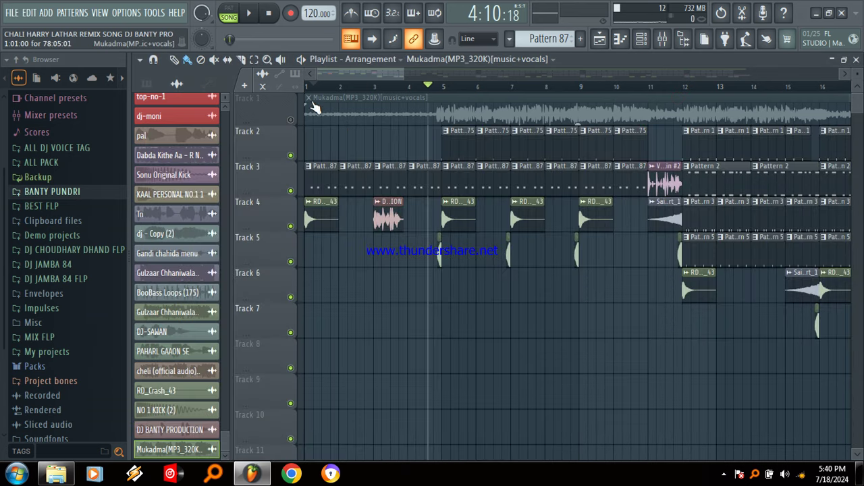
Play the arrangement from bar 3 to hear the DJ BANTY PRODUCTION voice tag over the intro.
left_click(383, 214)
left_click(375, 86)
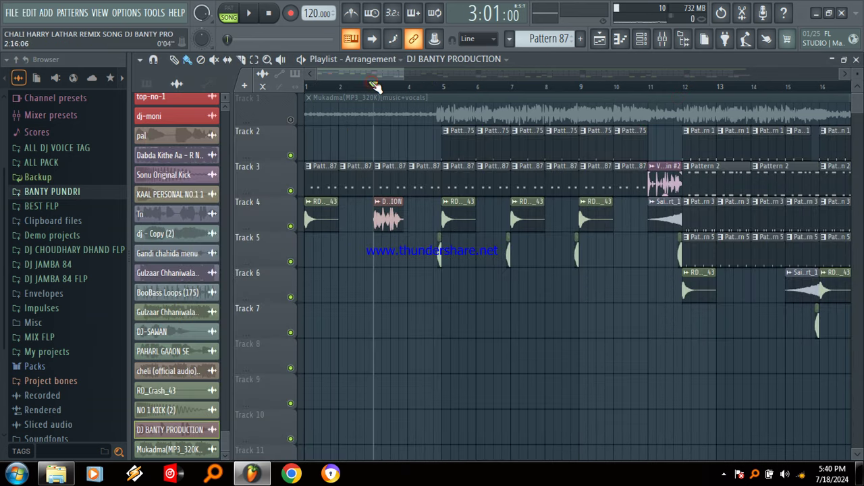
left_click(249, 15)
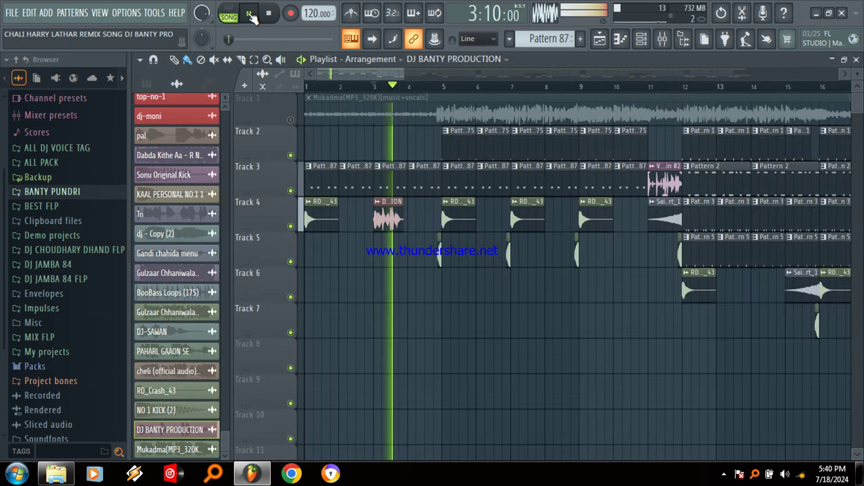
left_click(249, 14)
Add DJ BANTY PRODUCTION voice tags on Track 7 at bars 16 and 35.
left_click_drag(370, 73, 433, 83)
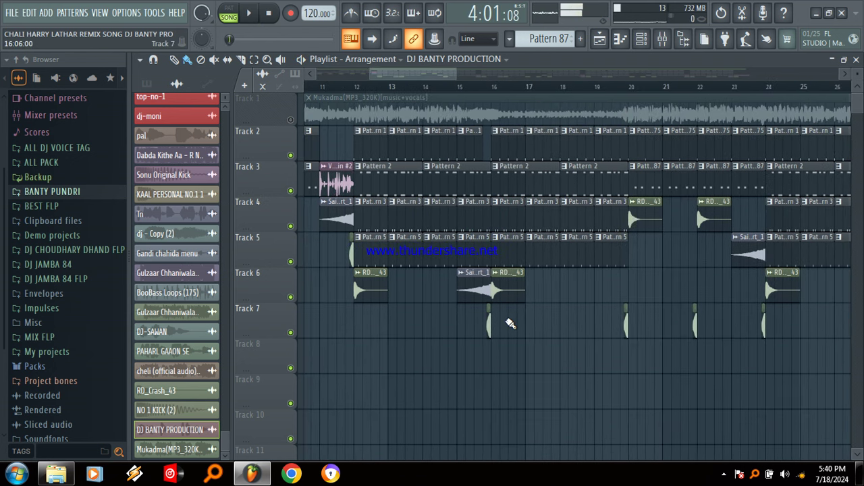
left_click(519, 324)
scroll(517, 97, "right", 10)
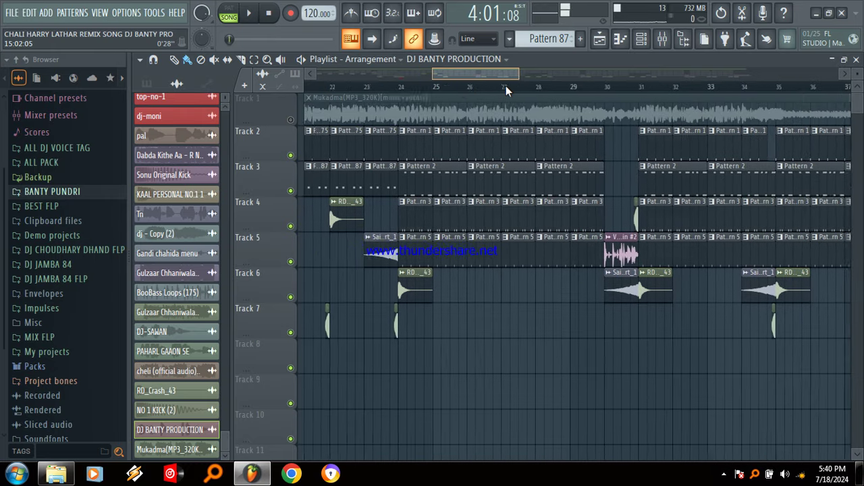
scroll(523, 89, "right", 8)
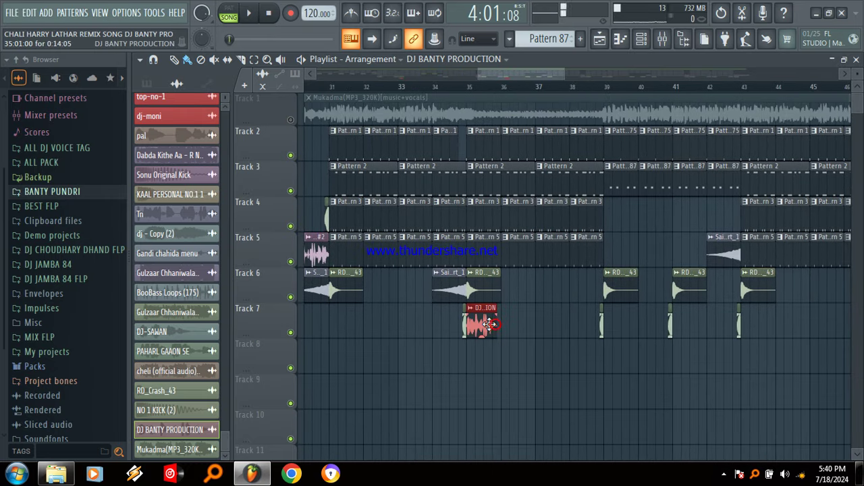
Place further DJ BANTY PRODUCTION voice tags on Track 7 at bars 54 and 73.
left_click_drag(539, 78, 642, 103)
left_click(525, 329)
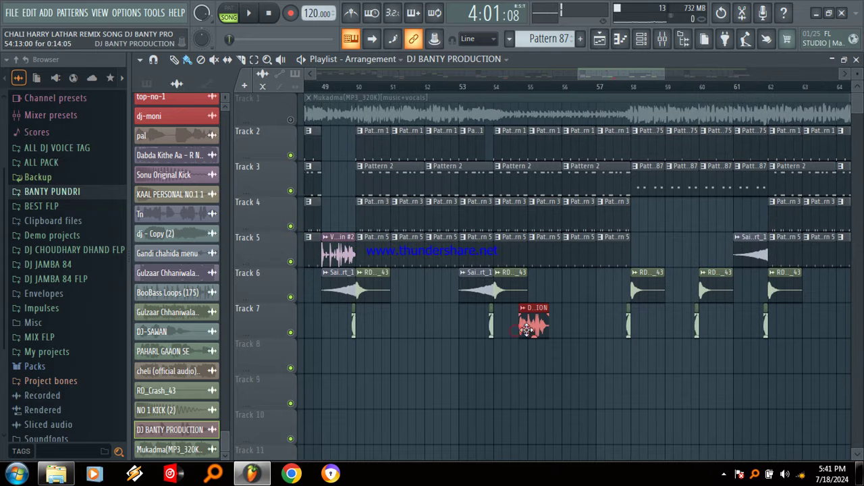
left_click_drag(517, 327, 506, 326)
left_click_drag(653, 94, 717, 88)
left_click(660, 324)
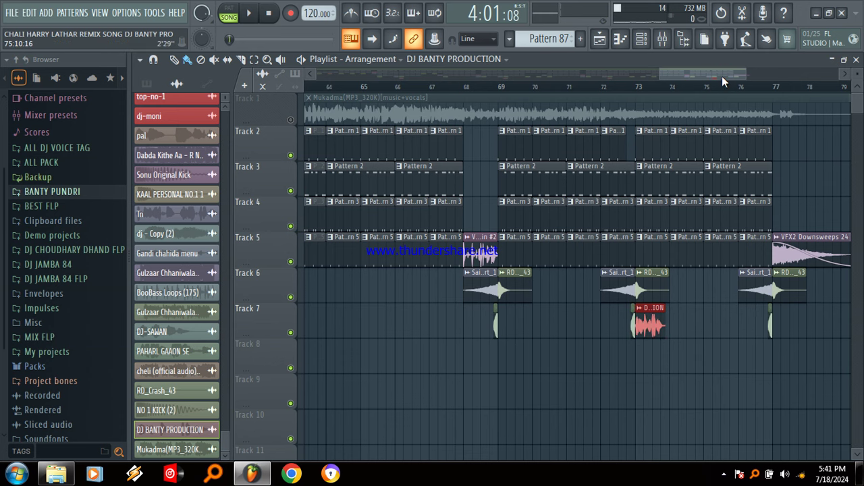
Add the BANTY PUNDRI voice tag from the ALL DJ VOICE TAG folder to Track 7 at bar 11.
left_click_drag(723, 77, 440, 113)
left_click(82, 149)
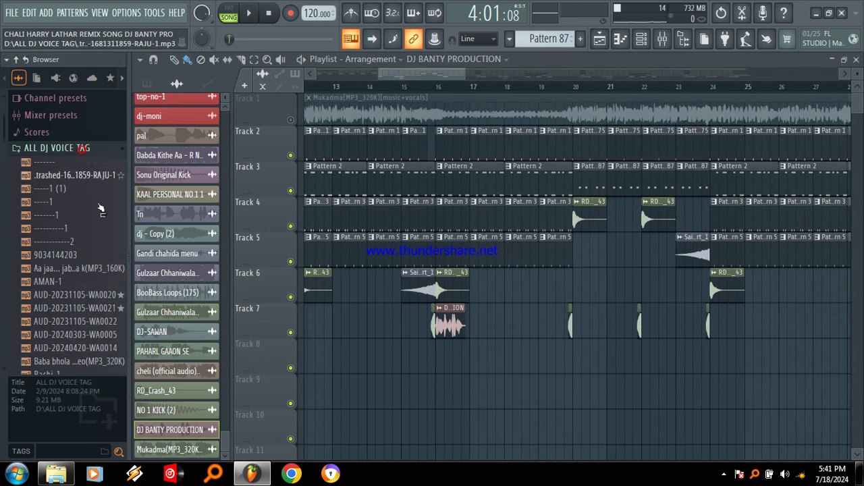
scroll(100, 342, "down", 2)
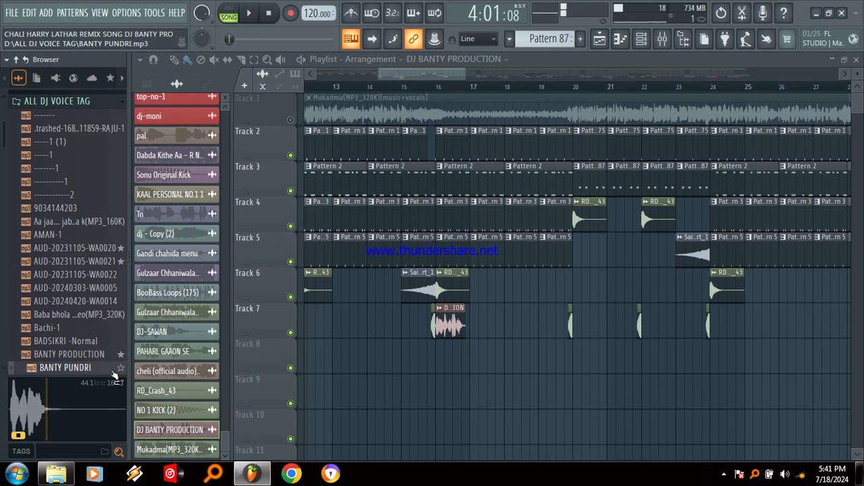
left_click_drag(432, 79, 366, 90)
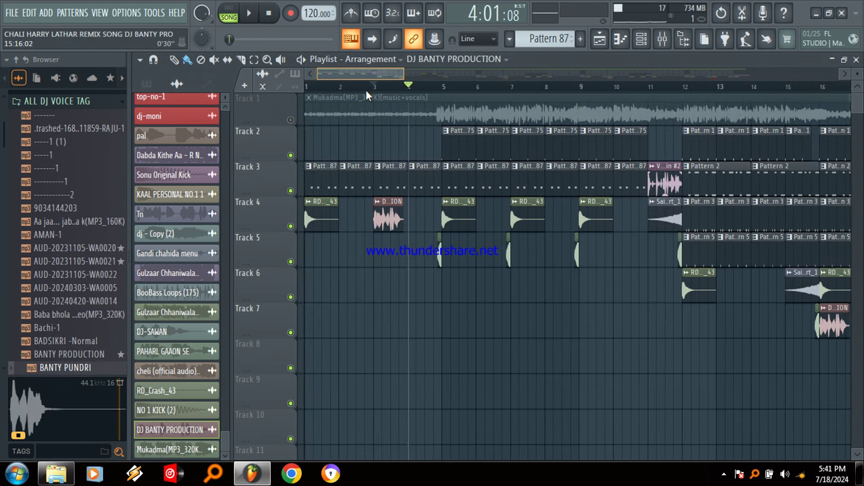
left_click_drag(87, 375, 650, 323)
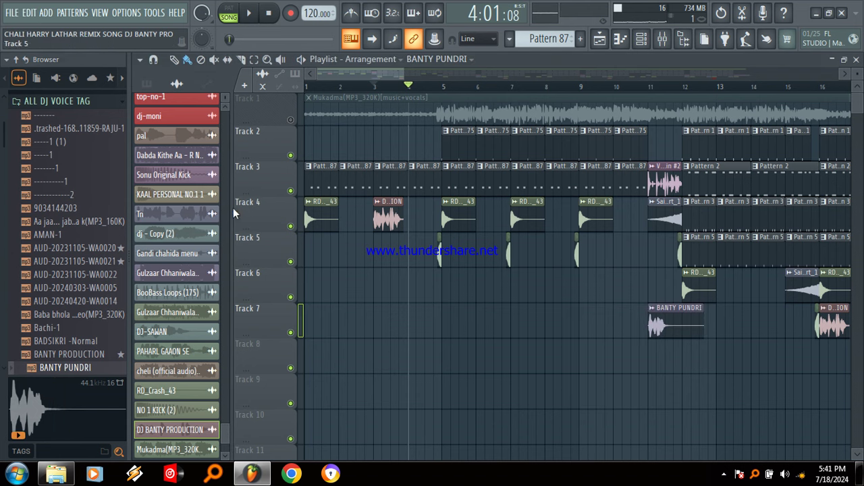
left_click(117, 106)
Trim the silent tail off the BANTY PUNDRI voice tag by shortening its sample length.
double_click(391, 217)
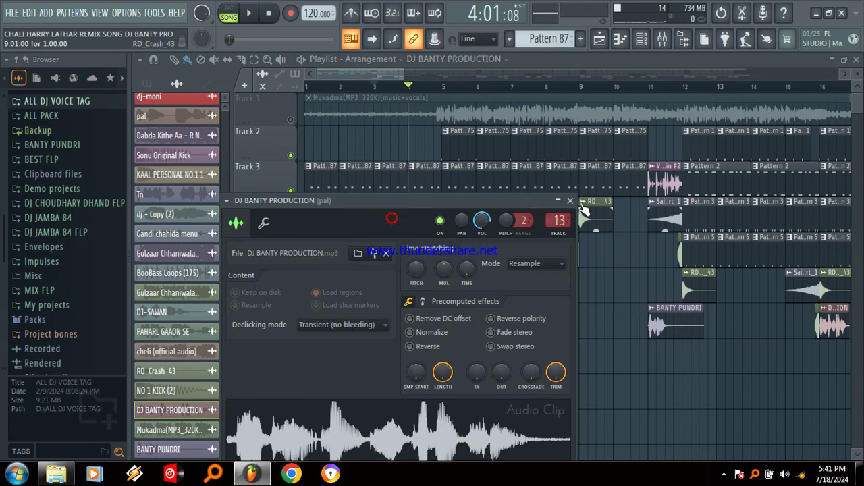
left_click(571, 201)
double_click(676, 324)
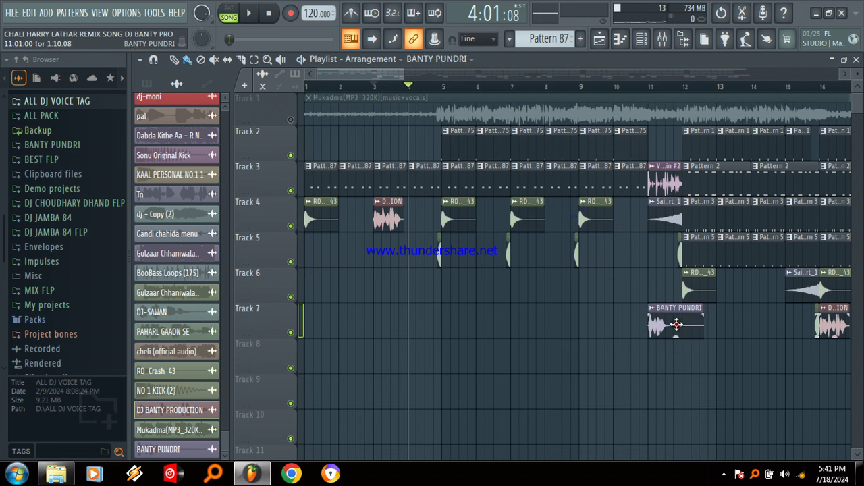
left_click_drag(360, 295, 360, 331)
scroll(337, 297, "up", 1)
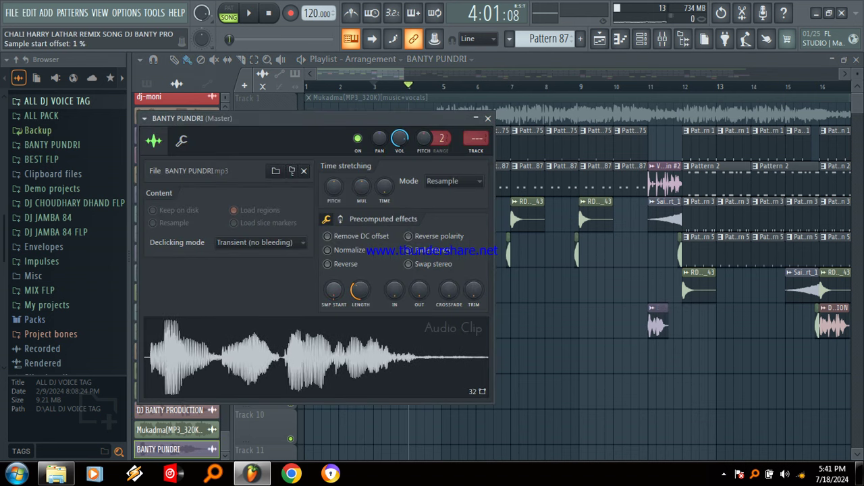
Route the BANTY PUNDRI voice tag to mixer track 13 (pal) and check the effects on that track.
left_click(182, 141)
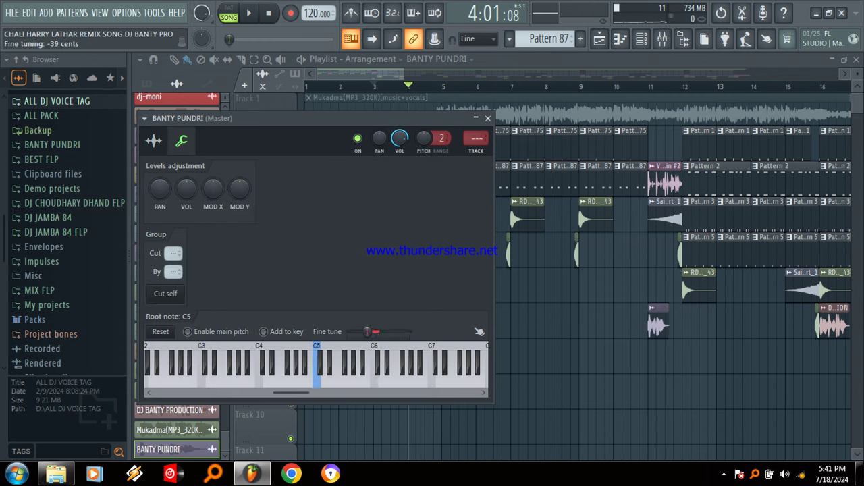
left_click_drag(484, 144, 484, 127)
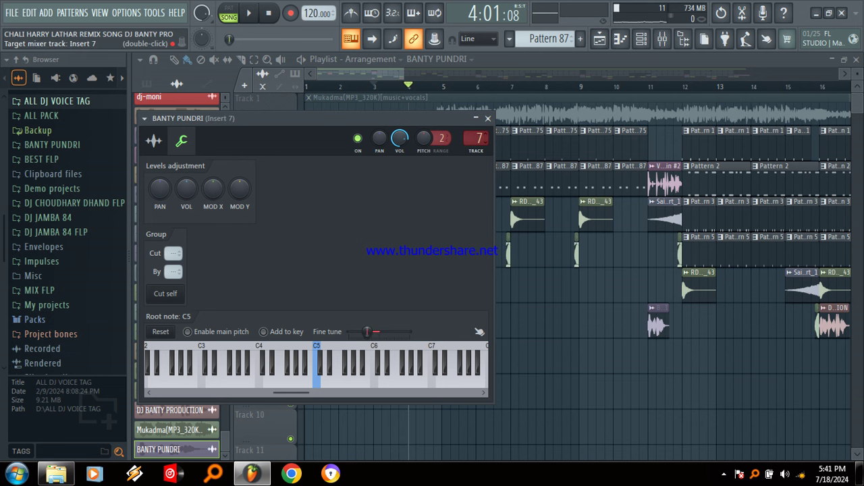
double_click(484, 138)
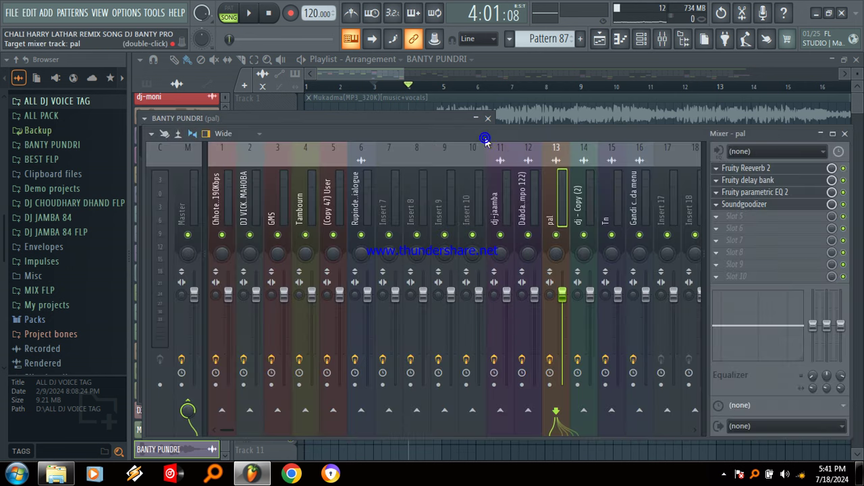
left_click(692, 104)
Play the arrangement from bar 11 to hear the BANTY PUNDRI tag, and add another copy on Track 7 at bar 30.
left_click(651, 87)
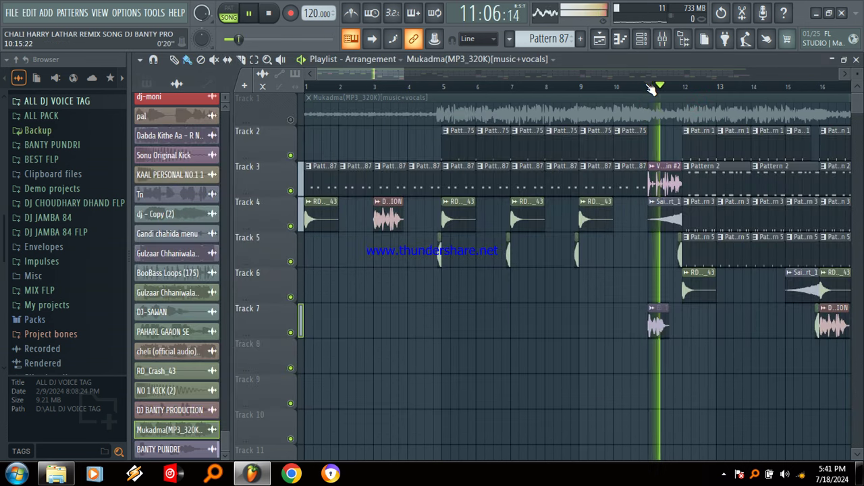
left_click(661, 331)
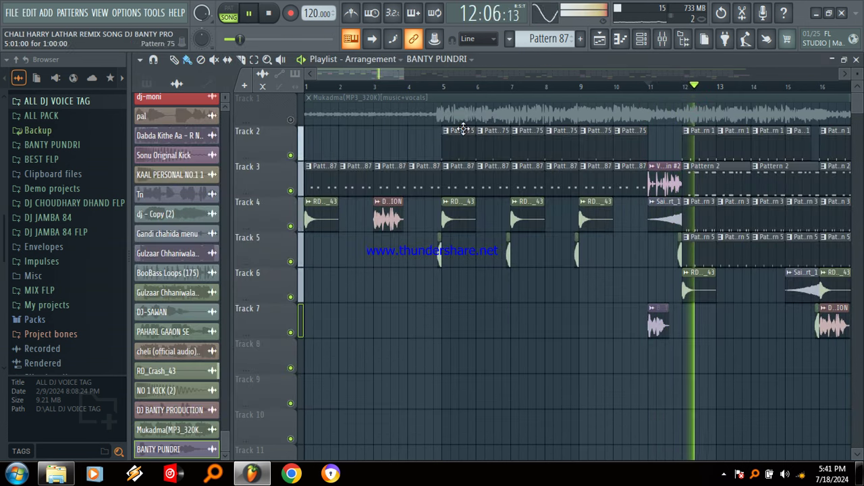
left_click_drag(392, 76, 526, 110)
left_click(510, 323)
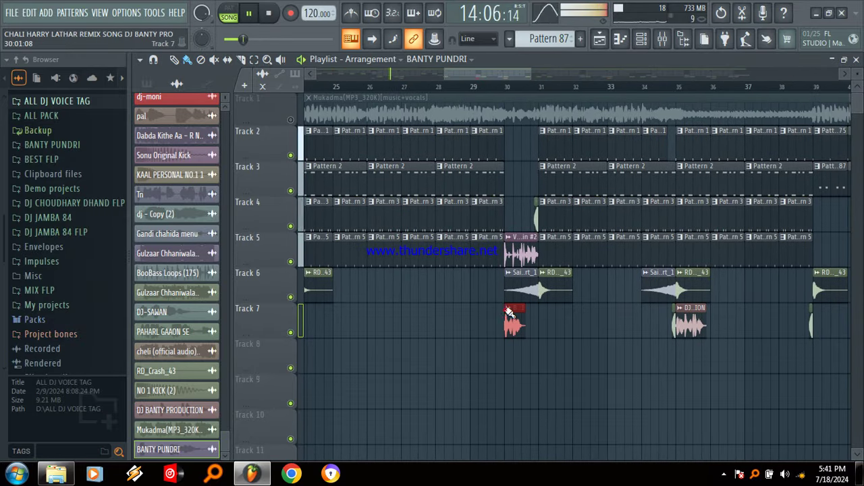
key("space")
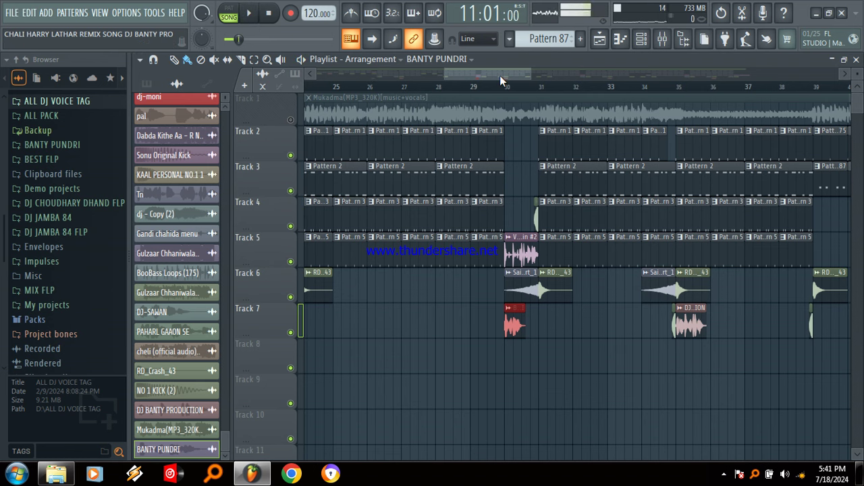
left_click_drag(500, 79, 271, 106)
left_click(540, 323)
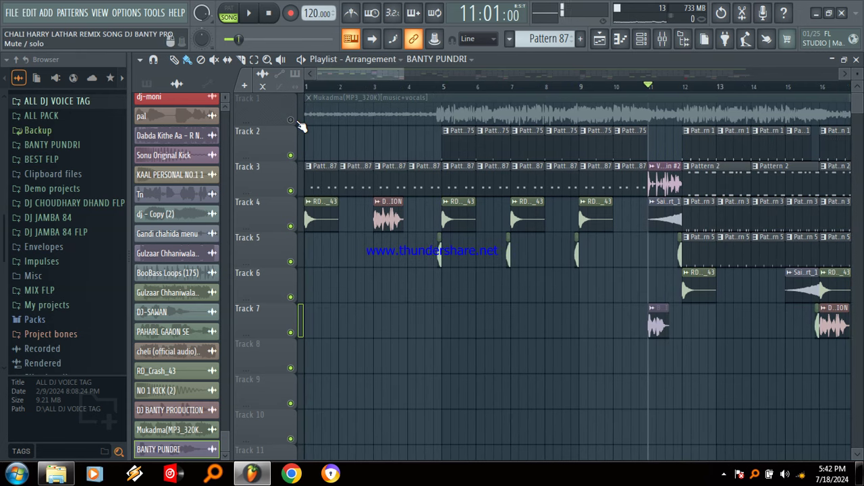
Unmute the Mukadma song on Track 1 and play the intro, toggling the song off and on to compare.
left_click(298, 122)
left_click(316, 87)
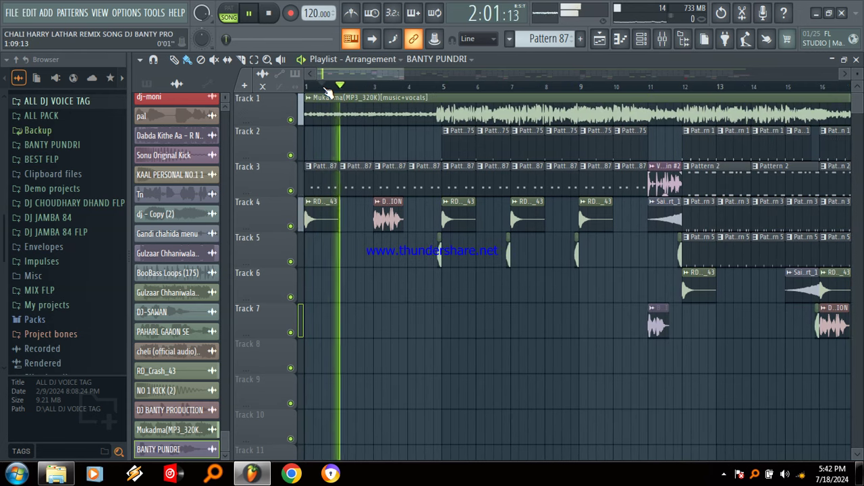
left_click(292, 122)
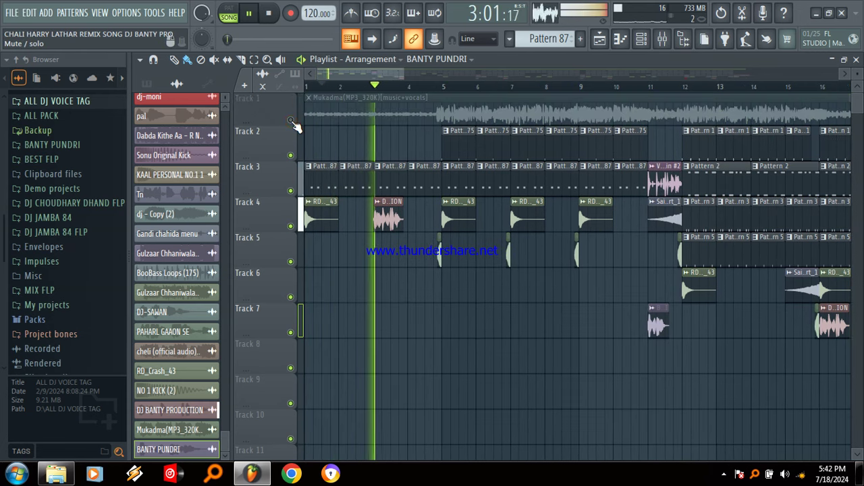
left_click(292, 122)
left_click(292, 122)
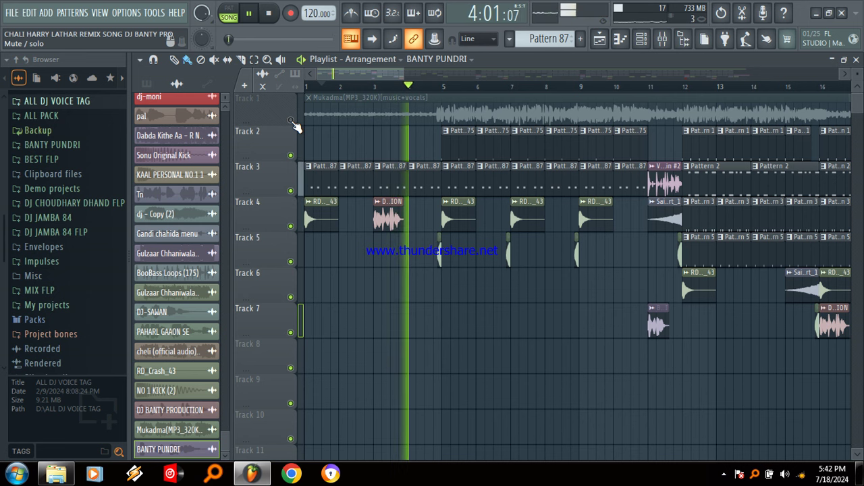
left_click(293, 121)
key("space")
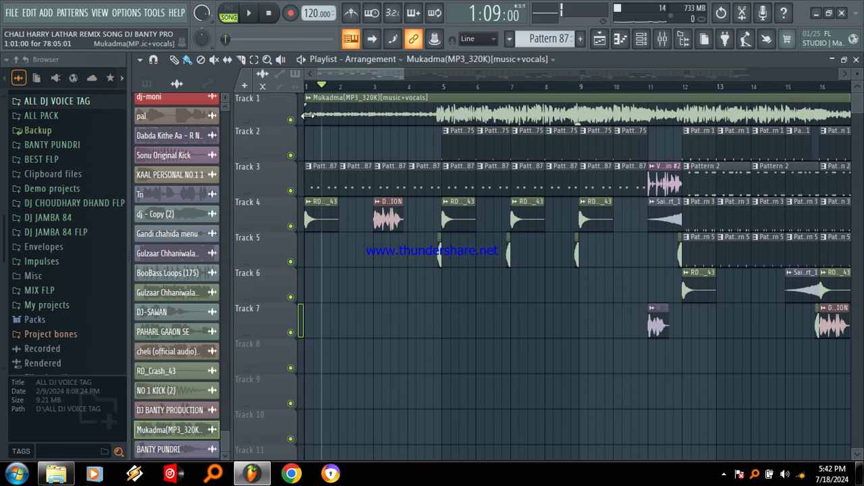
Nudge the Mukadma song clip slightly later to line up with the patterns at bar 55, and extend its start back to bar 1.
left_click_drag(341, 73, 613, 67)
left_click(614, 66)
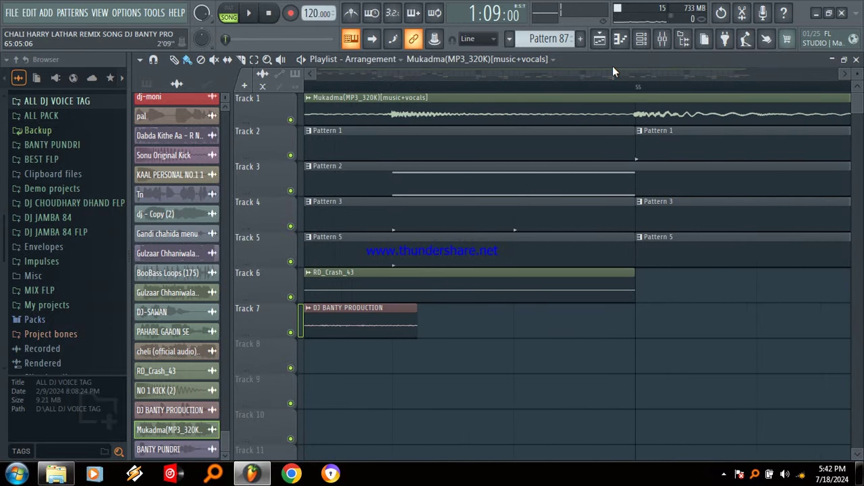
left_click(163, 66)
left_click(171, 111)
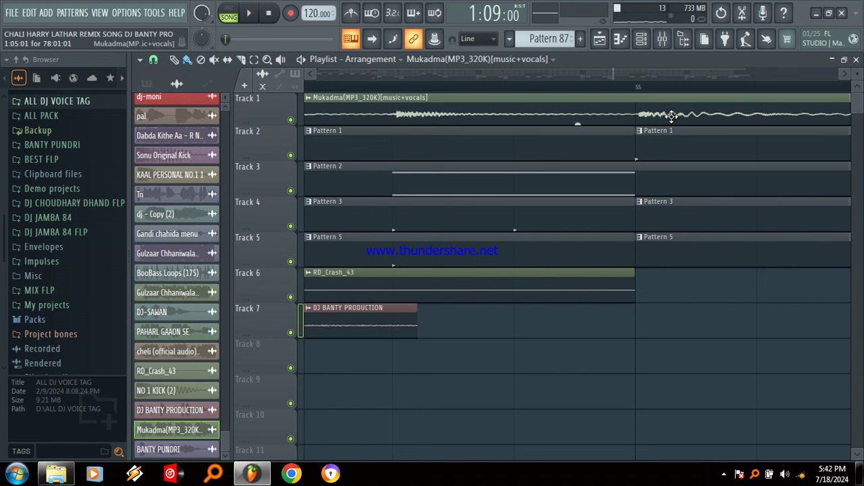
left_click(156, 61)
left_click(163, 75)
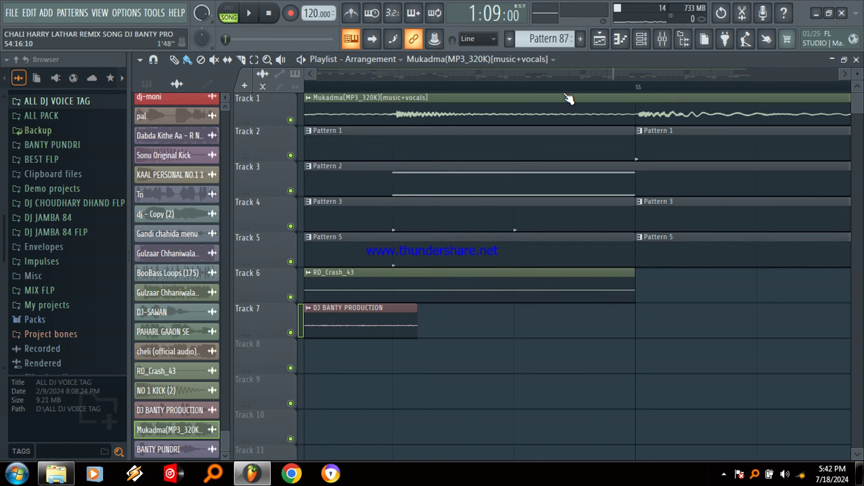
left_click_drag(616, 76, 168, 135)
left_click_drag(310, 116, 306, 115)
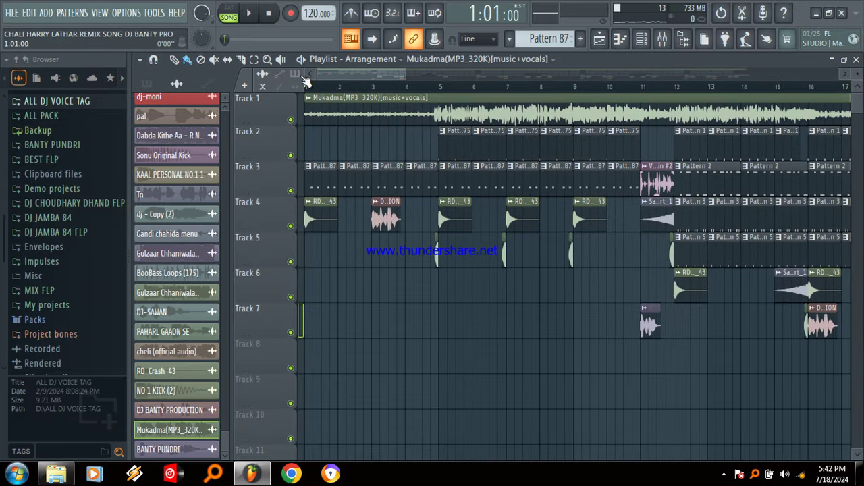
left_click(249, 17)
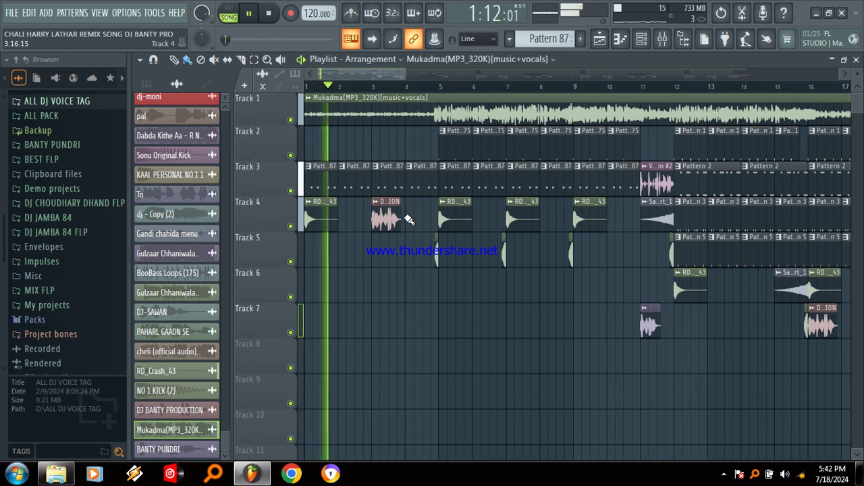
left_click(520, 220)
left_click(539, 318)
right_click(553, 319)
key("space")
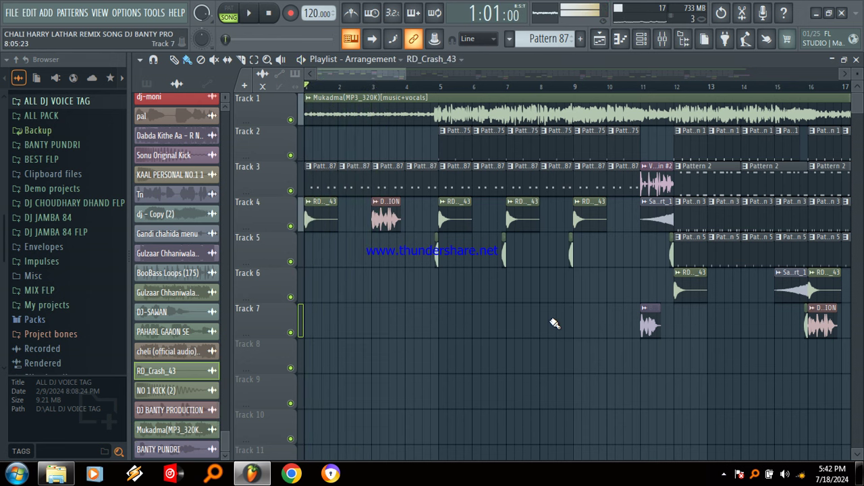
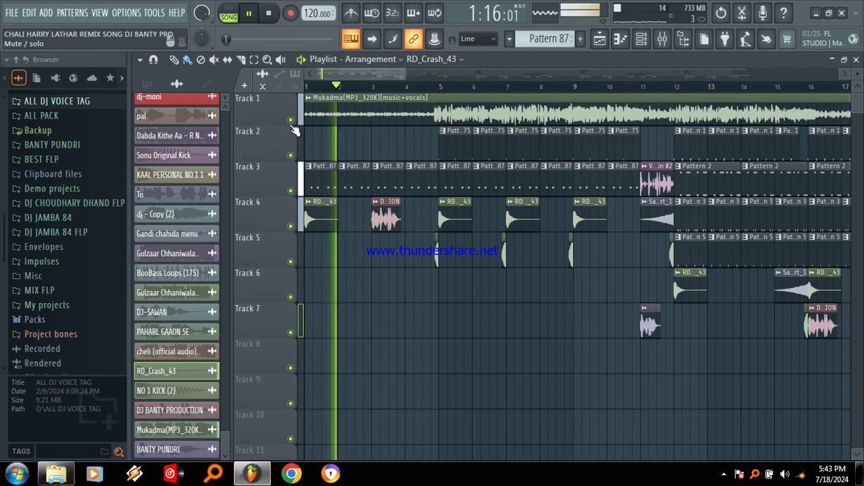
Examine the Mukadma song's channel settings and the Soundgoodizer on its mixer track 12 during playback.
left_click(291, 120)
double_click(381, 103)
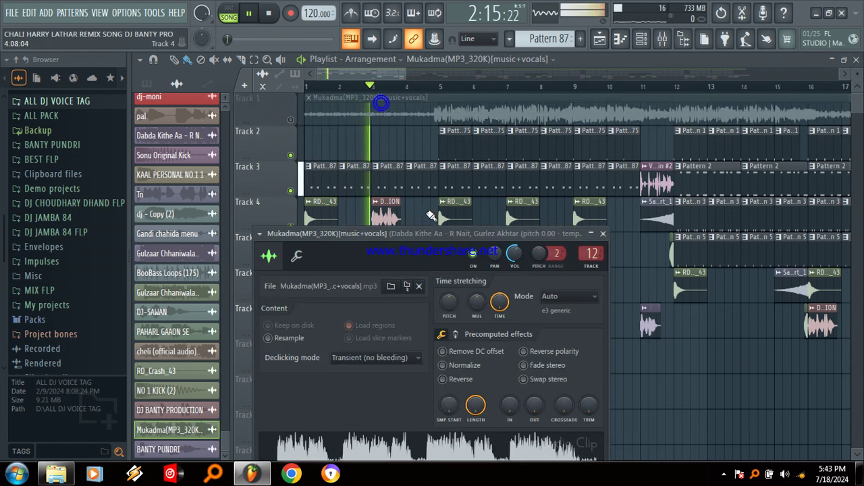
left_click(603, 234)
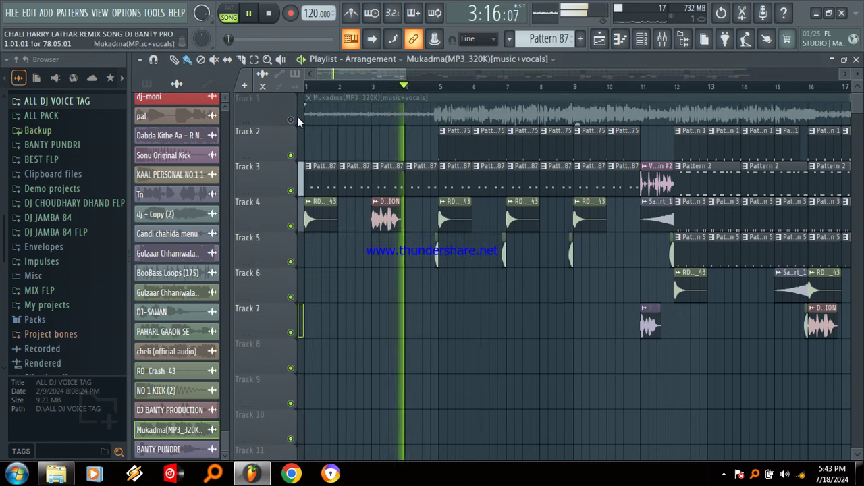
left_click(291, 120)
double_click(348, 120)
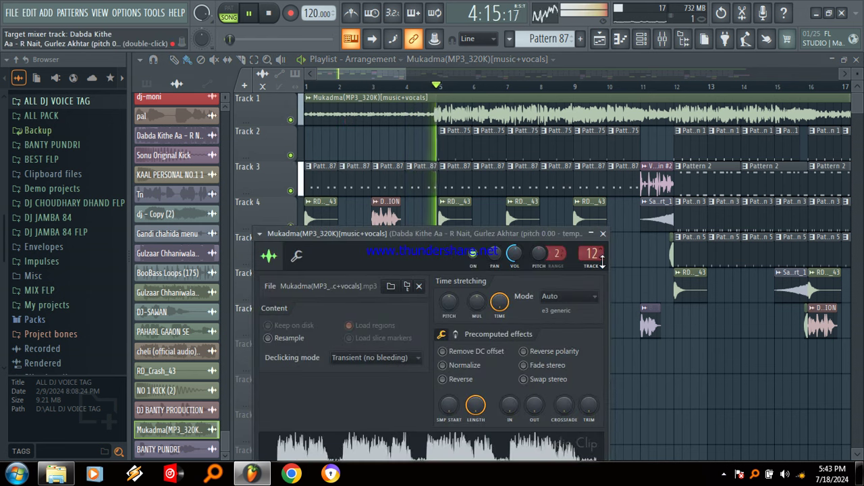
double_click(601, 260)
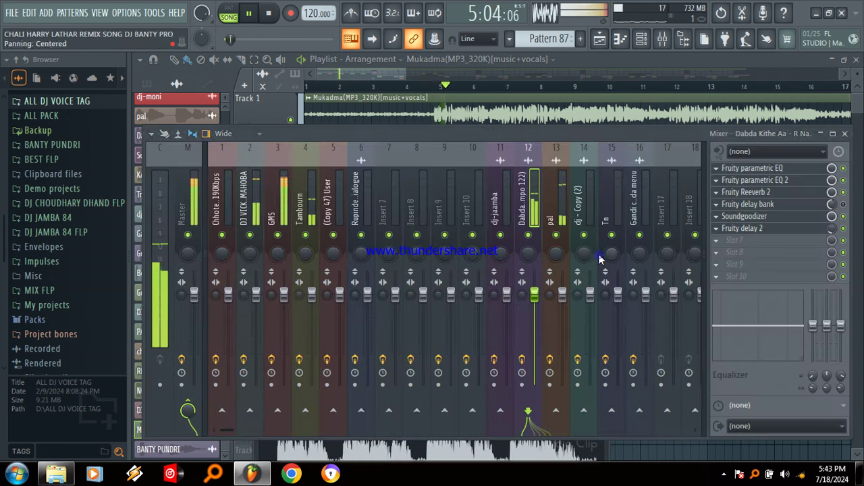
left_click(762, 217)
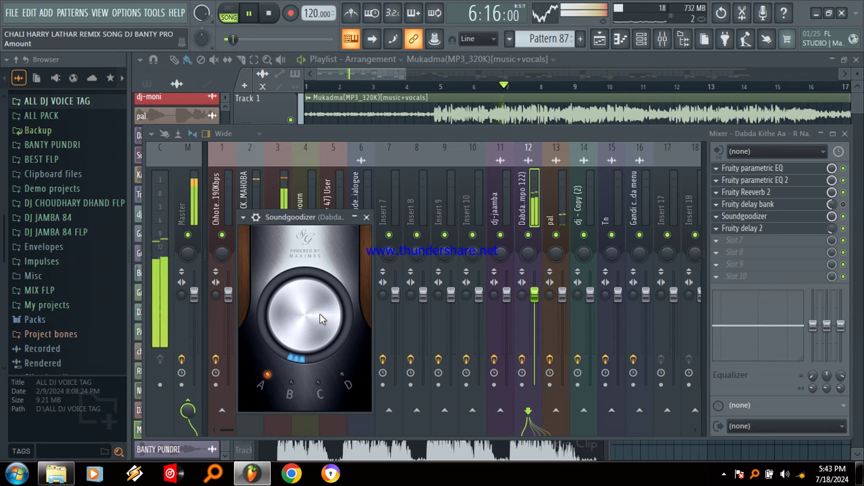
left_click(465, 99)
Toggle Track 1 off and on during playback to compare the remix with and without the Mukadma song.
left_click(291, 121)
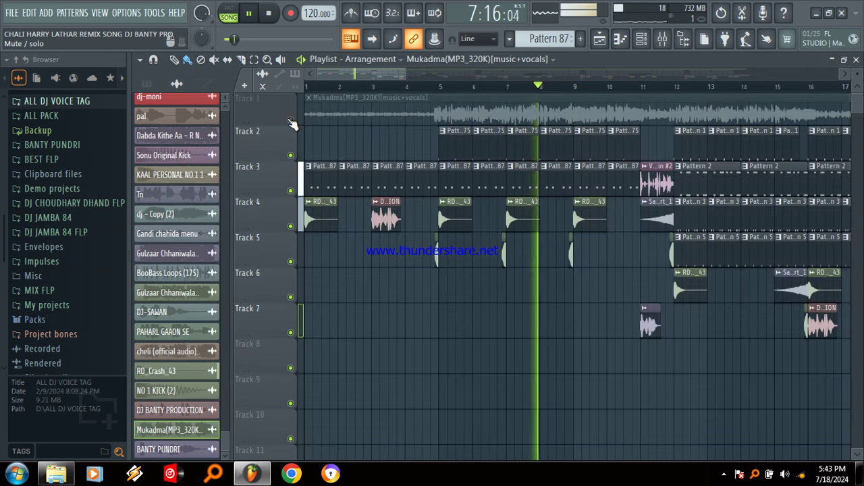
left_click(290, 120)
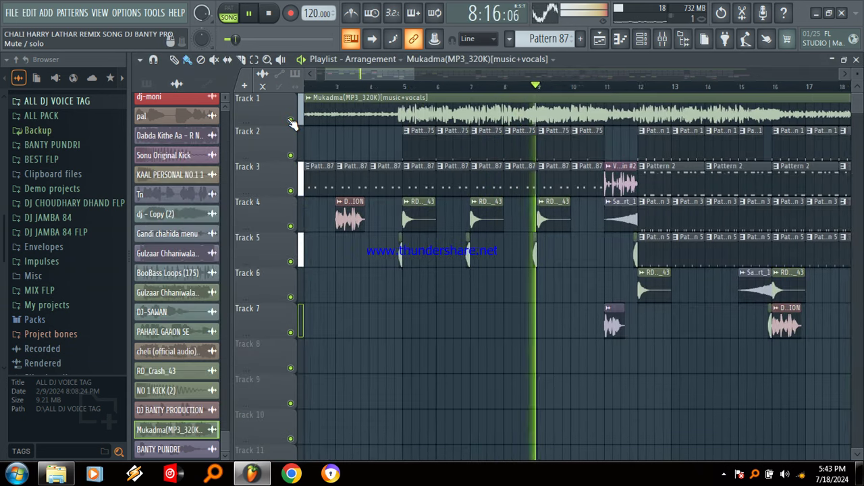
left_click(291, 120)
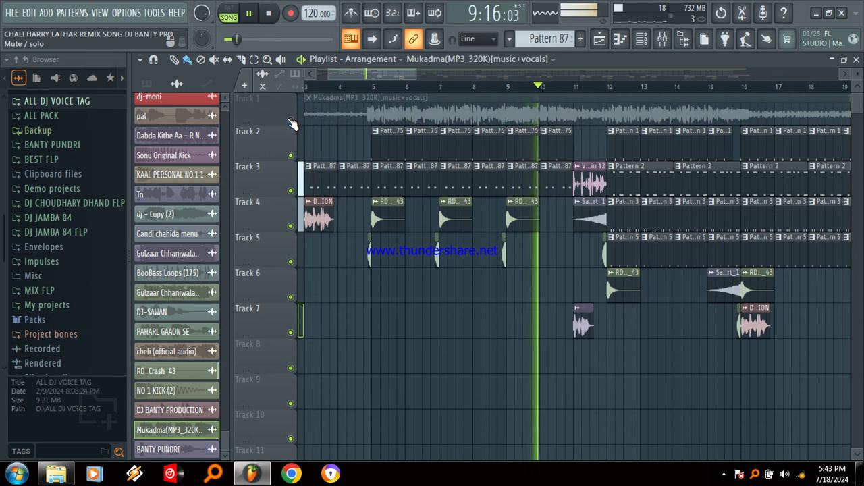
left_click(291, 120)
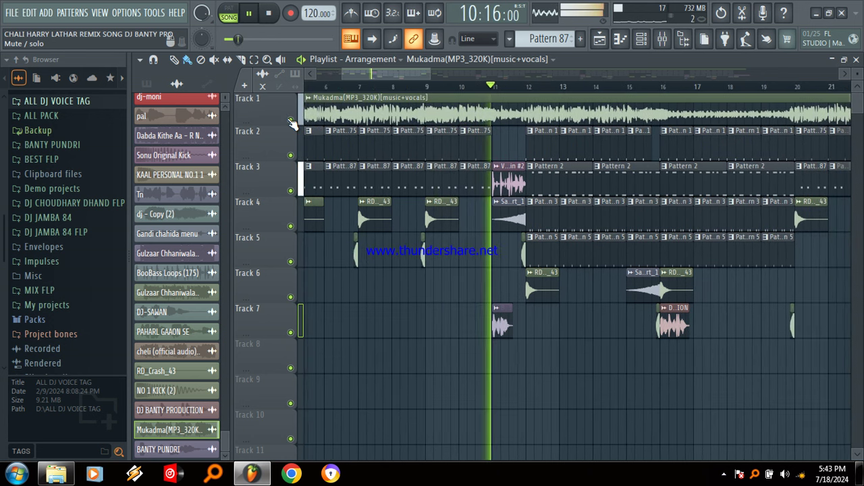
Compare the remix with and without the Mukadma song over bars 10 to 22 by repeatedly muting and unmuting Track 1 during playback.
left_click(291, 120)
left_click(291, 121)
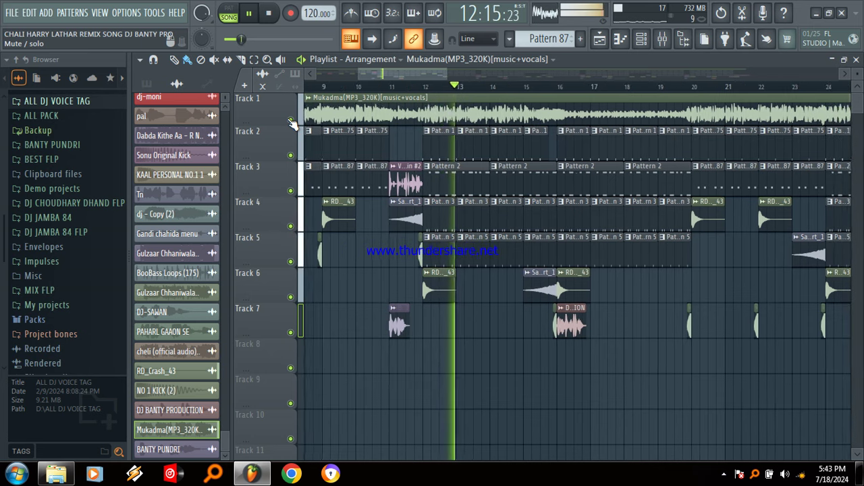
left_click(291, 122)
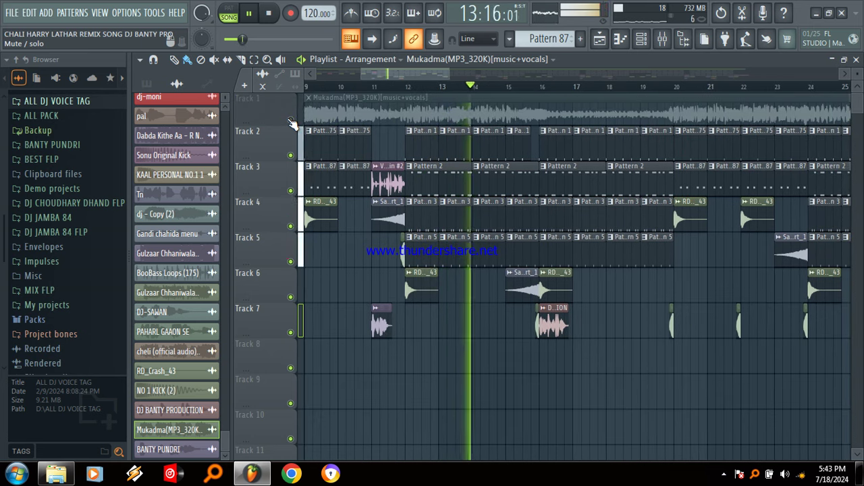
left_click(291, 122)
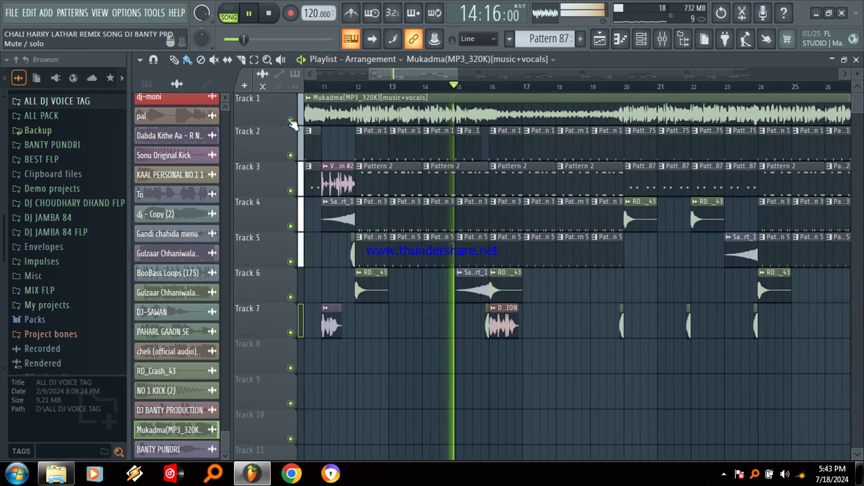
left_click(291, 122)
left_click(291, 121)
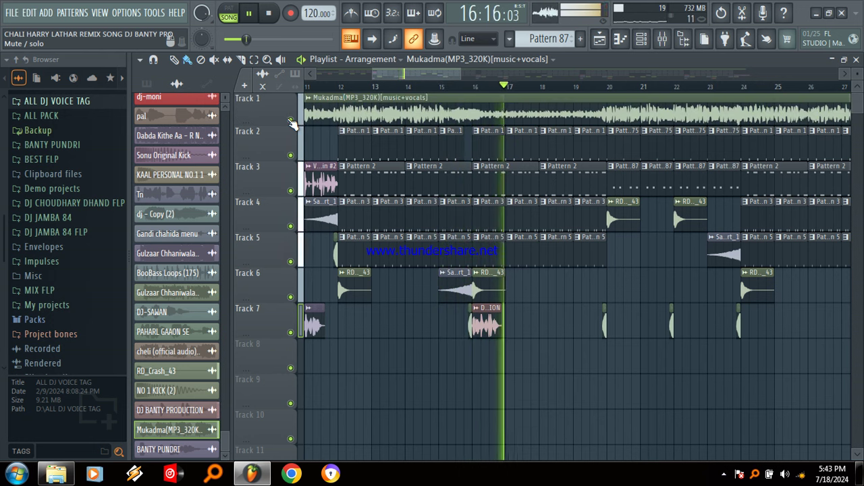
left_click(291, 121)
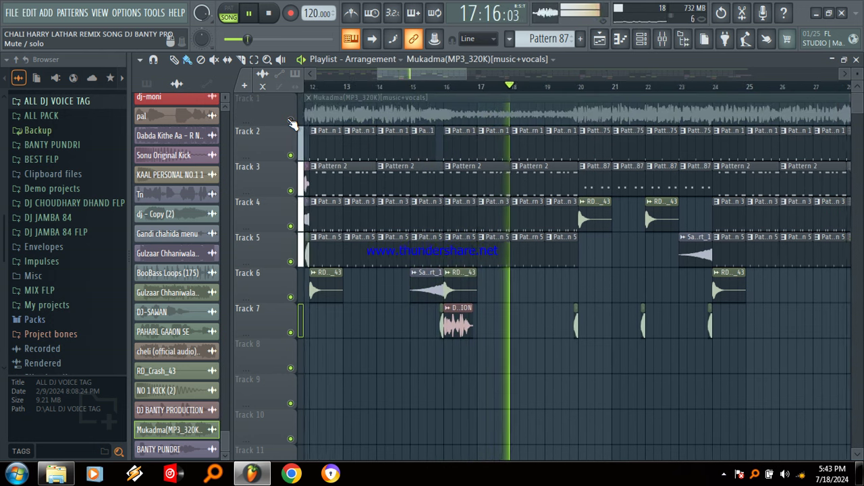
left_click(291, 122)
left_click(291, 121)
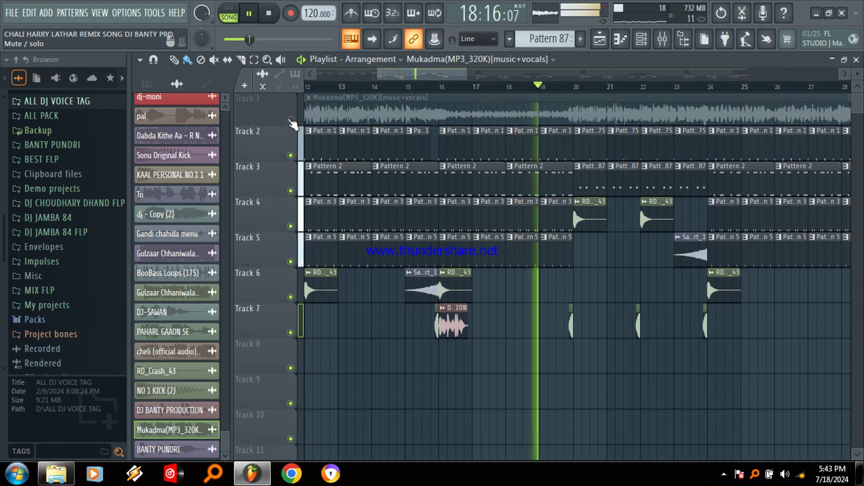
left_click(291, 121)
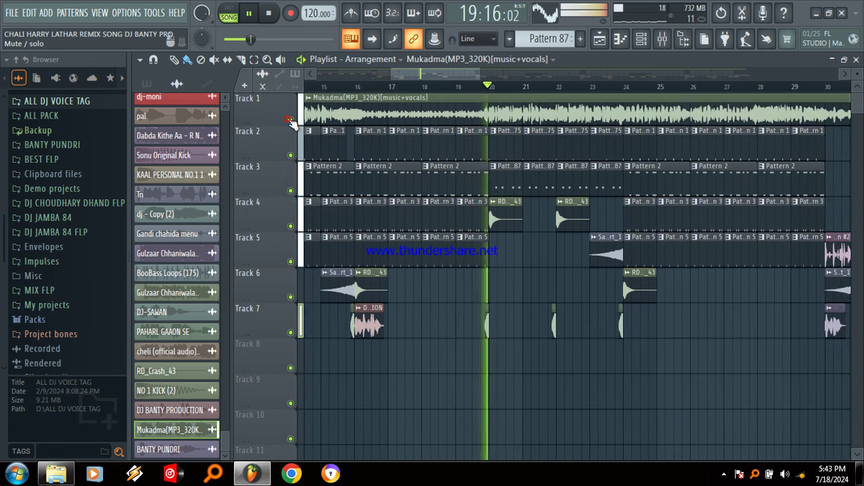
left_click(291, 122)
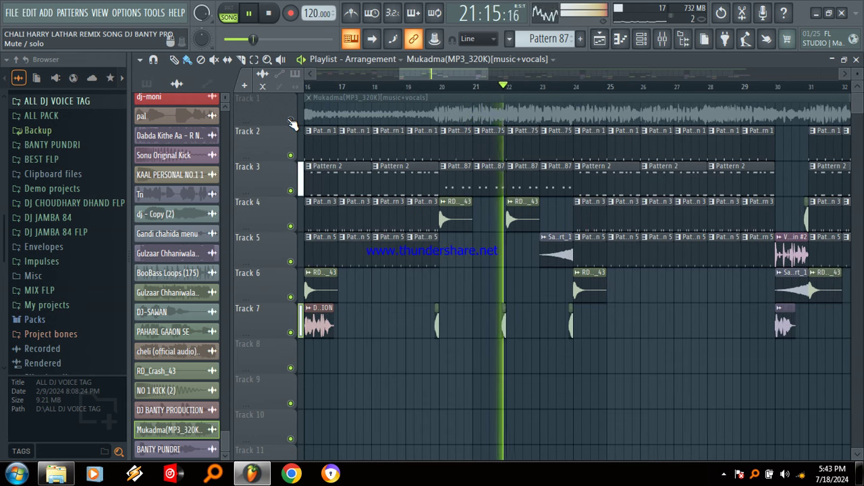
left_click(291, 122)
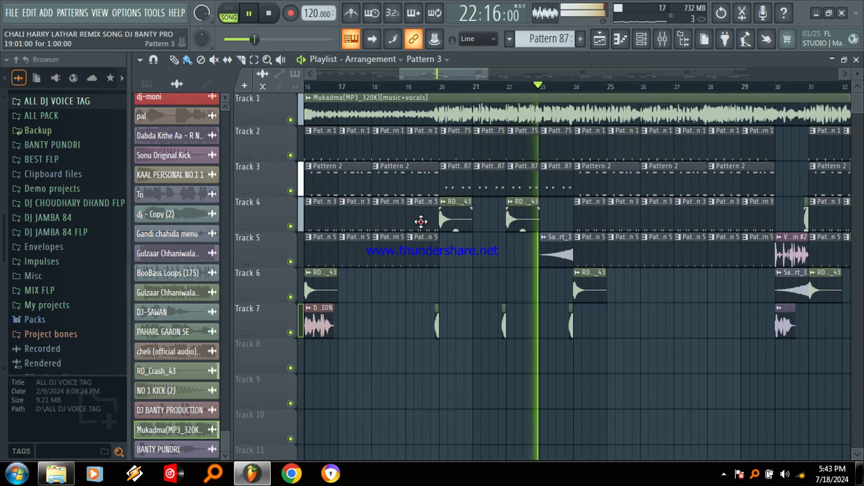
Examine the piano roll notes of Pattern 3, including its VT CHIHAT-1 channel, and of Pattern 5.
double_click(421, 222)
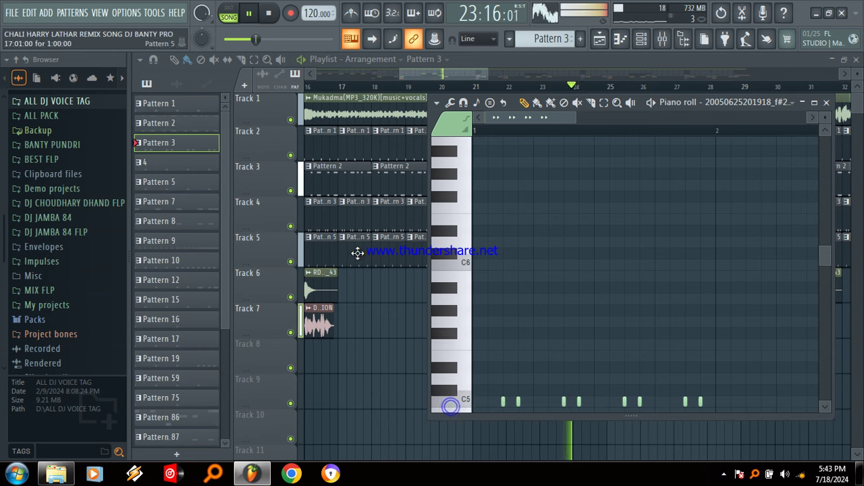
left_click(759, 102)
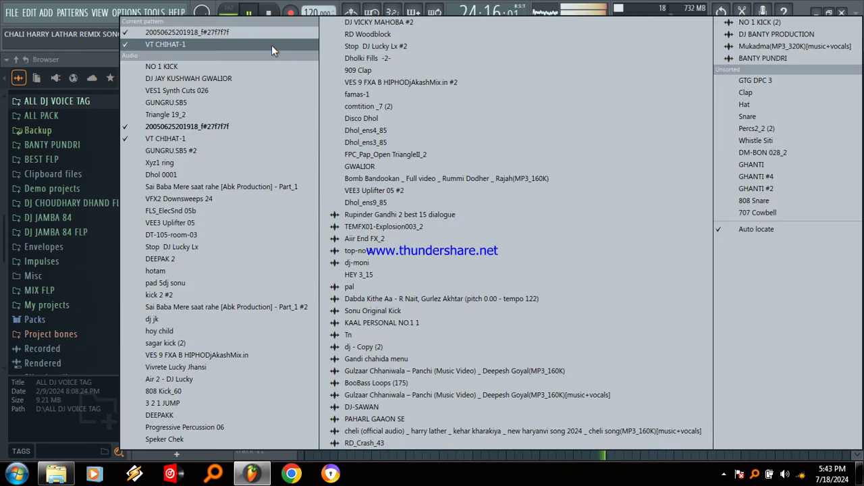
left_click(257, 60)
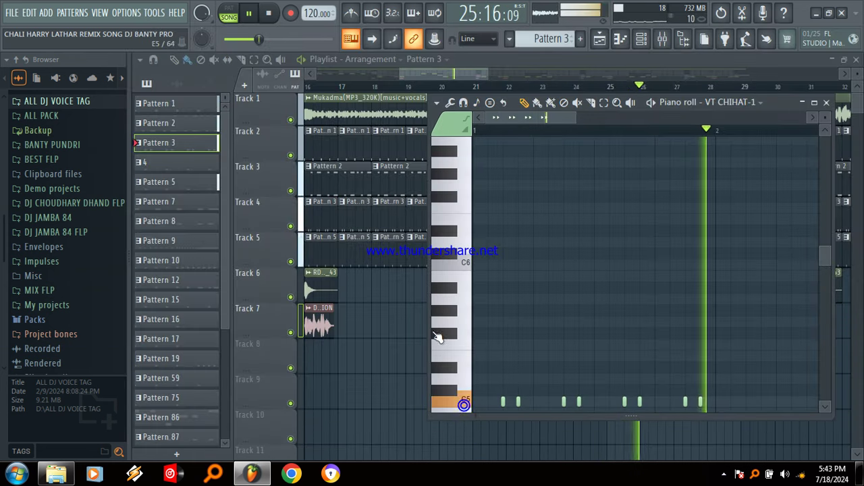
left_click(355, 108)
double_click(423, 247)
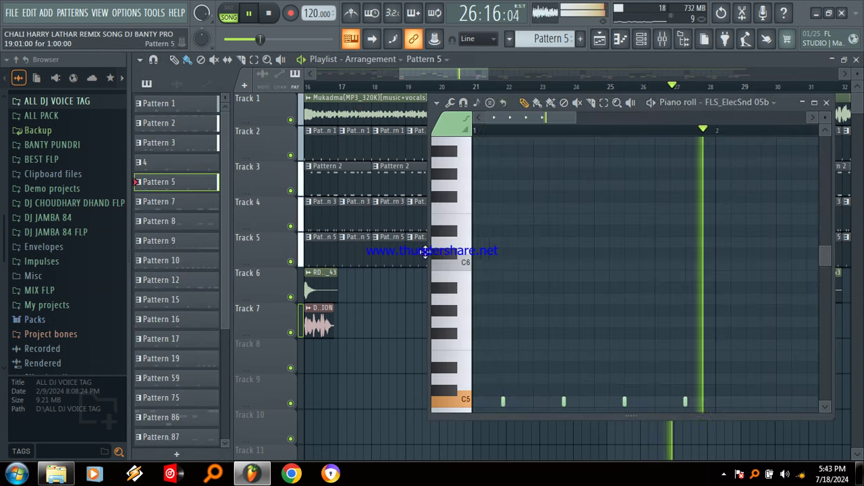
left_click(394, 227)
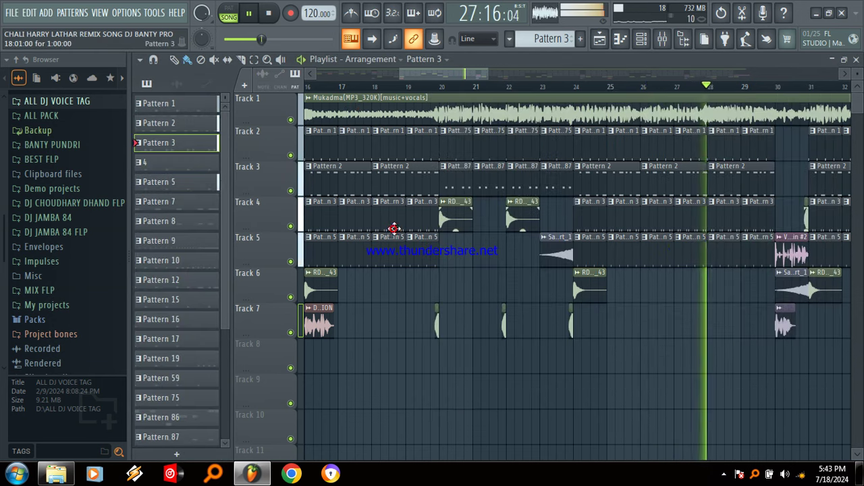
Toggle the Mukadma song on Track 1 during playback up to bar 35 to check it against the beats.
left_click(291, 120)
left_click_drag(453, 76, 487, 79)
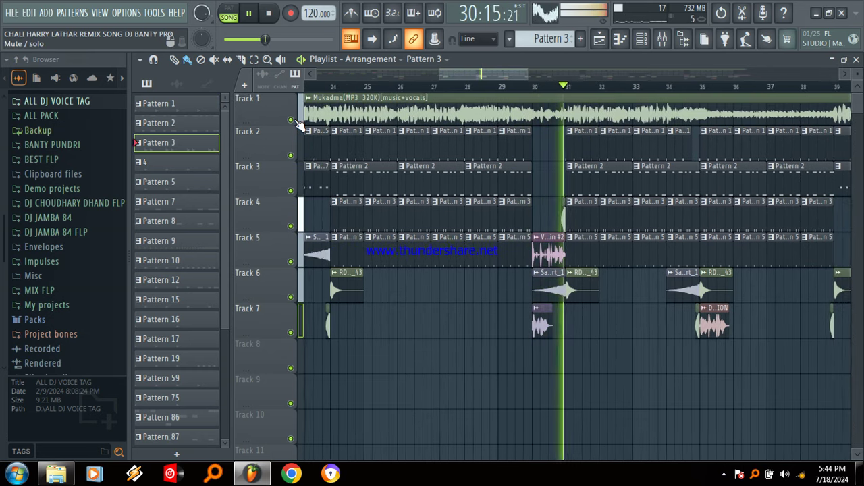
left_click(291, 121)
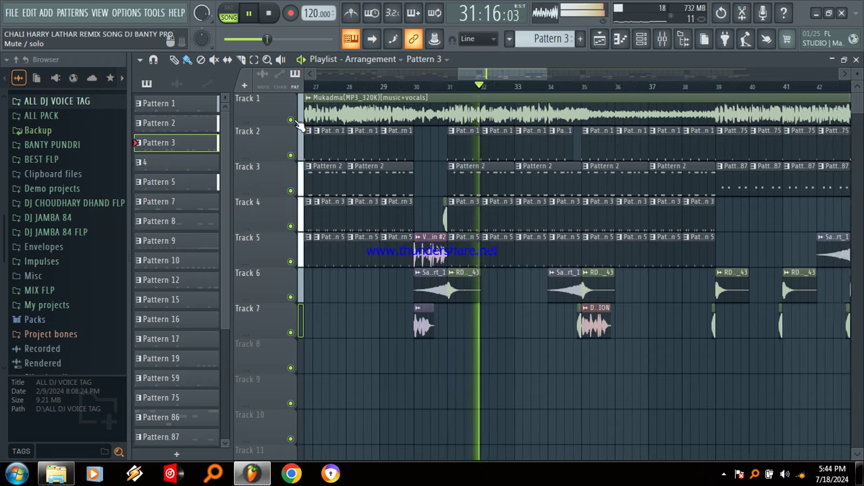
left_click(293, 121)
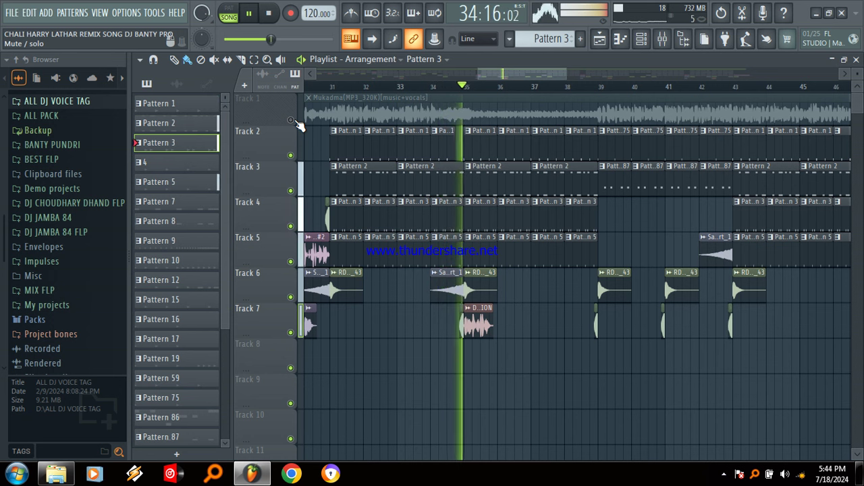
left_click(293, 121)
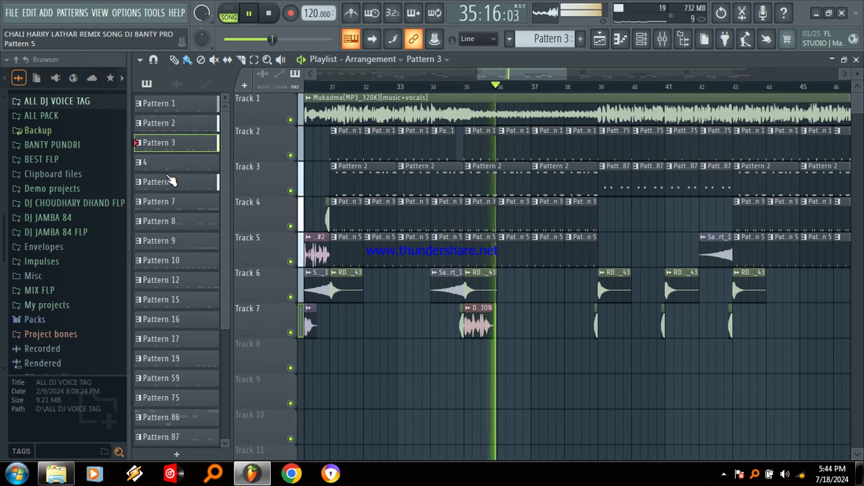
Place four consecutive clips of pattern 4 on Track 8 across bars 35 to 38.
left_click(165, 162)
left_click(478, 354)
left_click_drag(503, 365, 588, 371)
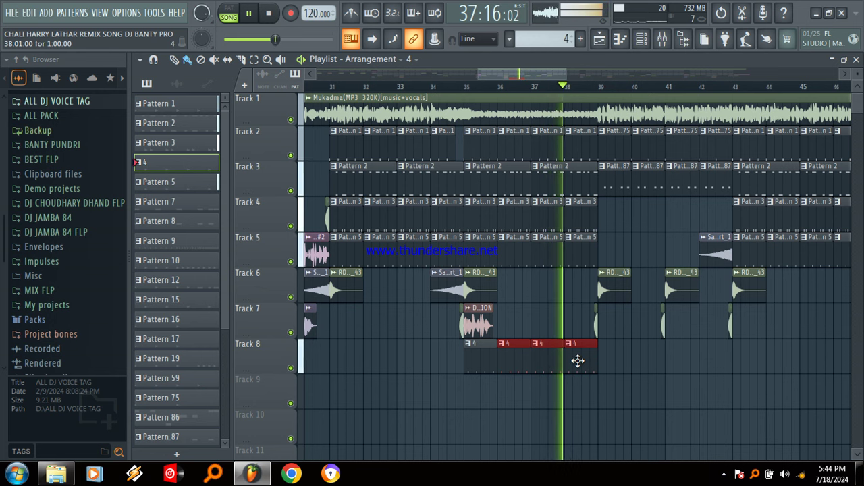
Examine pattern 4's notes in the piano roll and the channel settings of its HEY 3_15 sample.
double_click(577, 361)
left_click(730, 106)
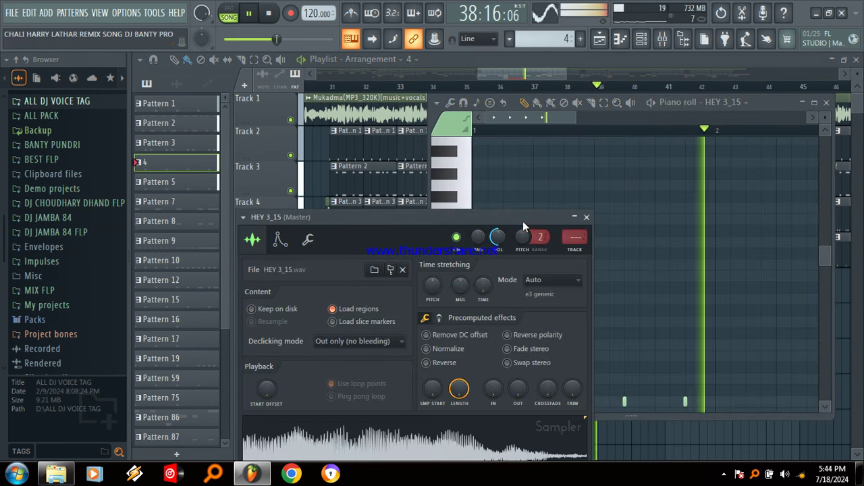
left_click(411, 189)
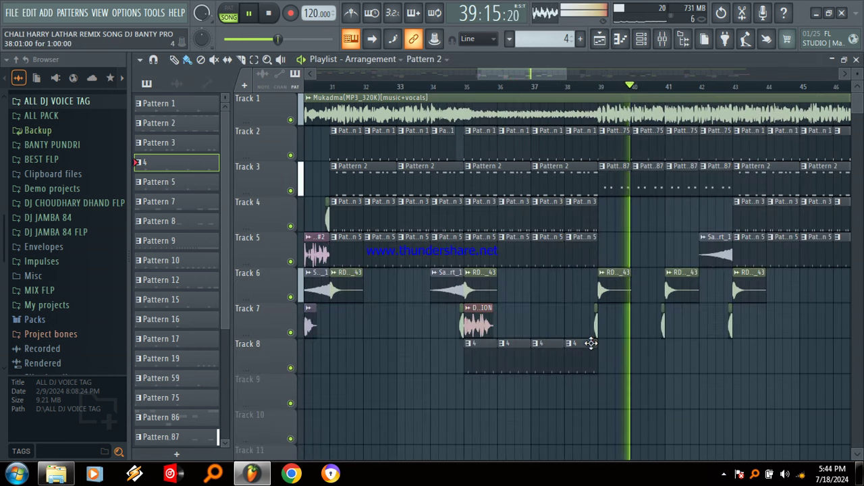
Repeat pattern 4 on Track 8 across bars 54 to 57, bars 73 to 76 and from bar 16, briefly muting Track 1 meanwhile.
left_click(589, 351)
left_click_drag(563, 74, 670, 89)
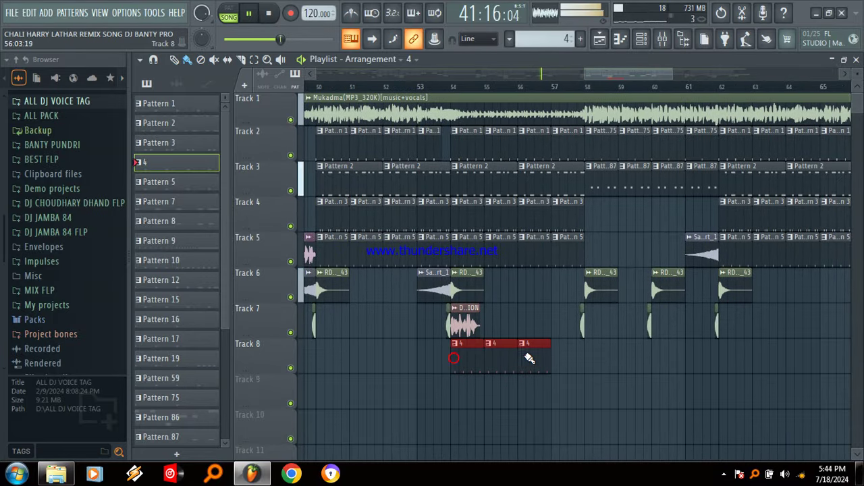
scroll(561, 362, "right", 10)
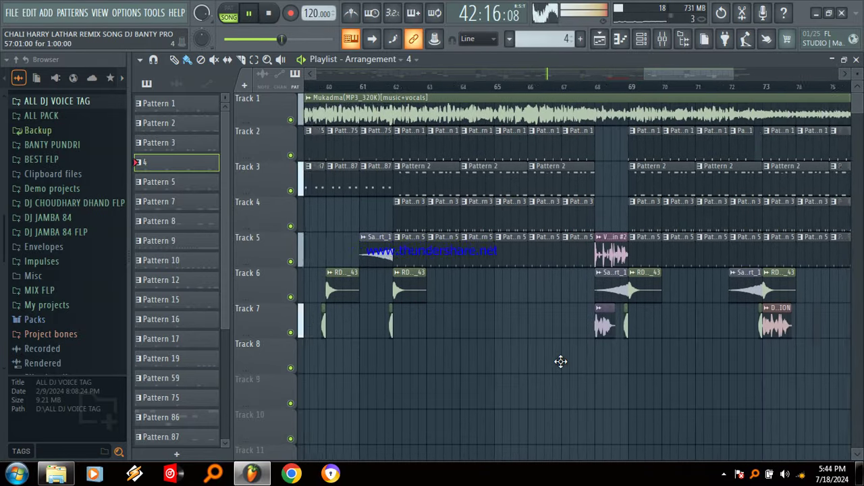
scroll(560, 362, "right", 1)
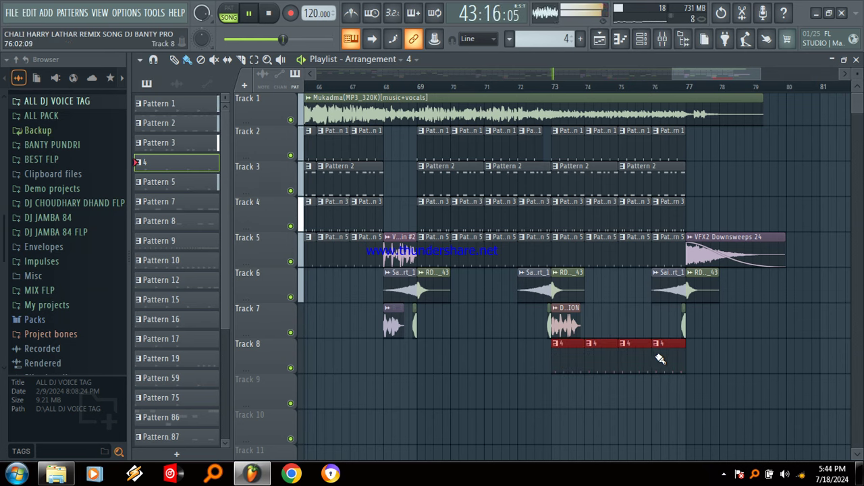
left_click(291, 120)
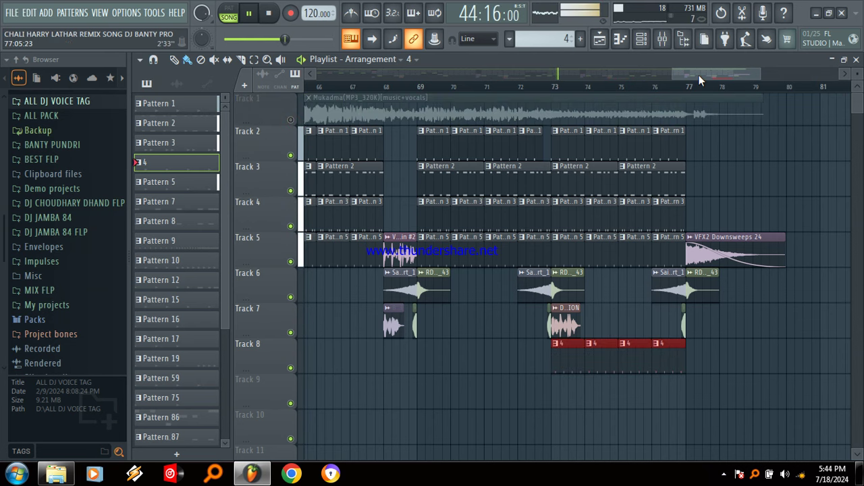
left_click_drag(699, 75, 407, 95)
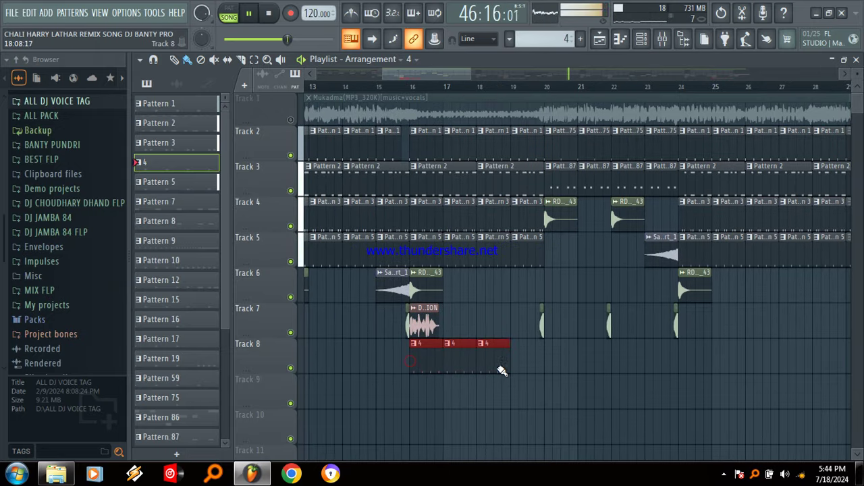
left_click(291, 120)
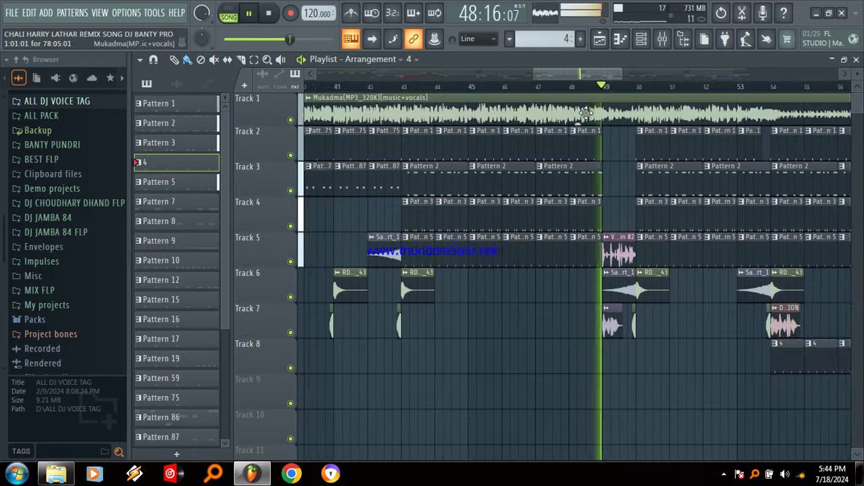
double_click(725, 419)
right_click(737, 430)
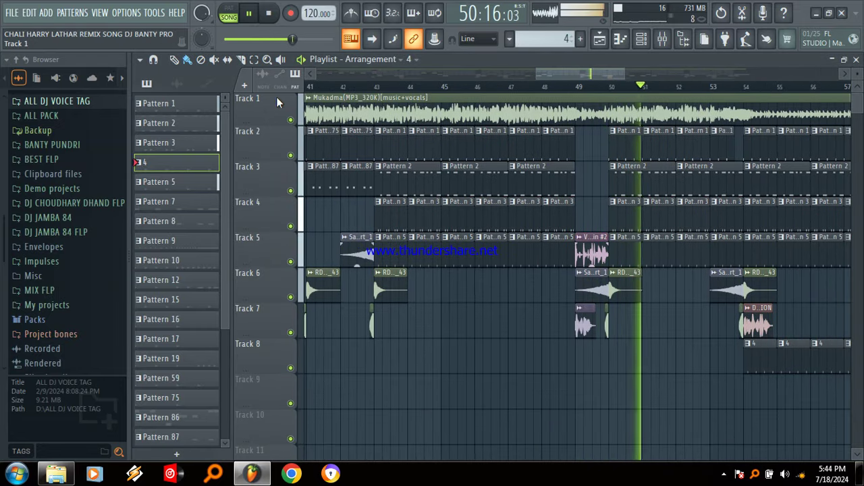
Review bars 50 to 59 with the added pattern 4 clips, muting and unmuting the Mukadma song on Track 1 to compare.
left_click(294, 119)
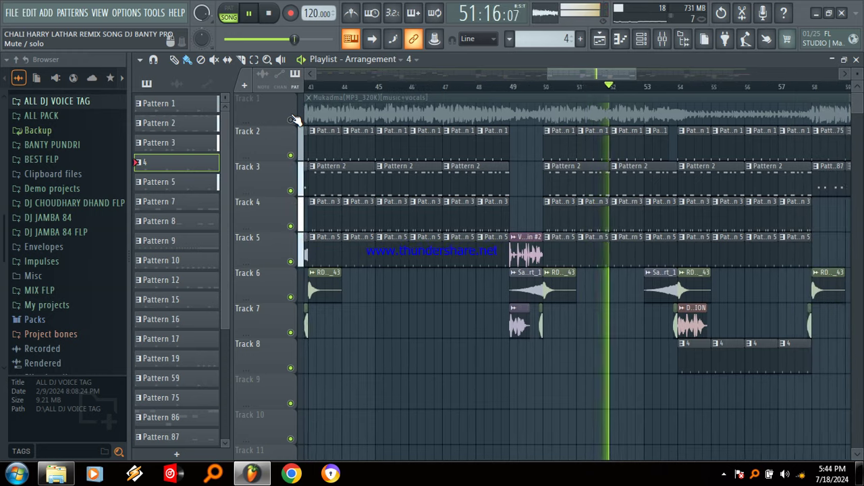
left_click(293, 118)
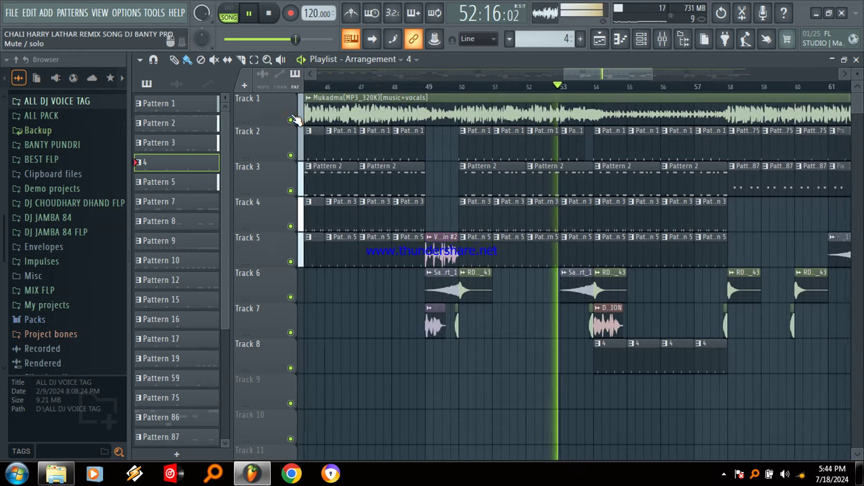
left_click(293, 118)
left_click(293, 118)
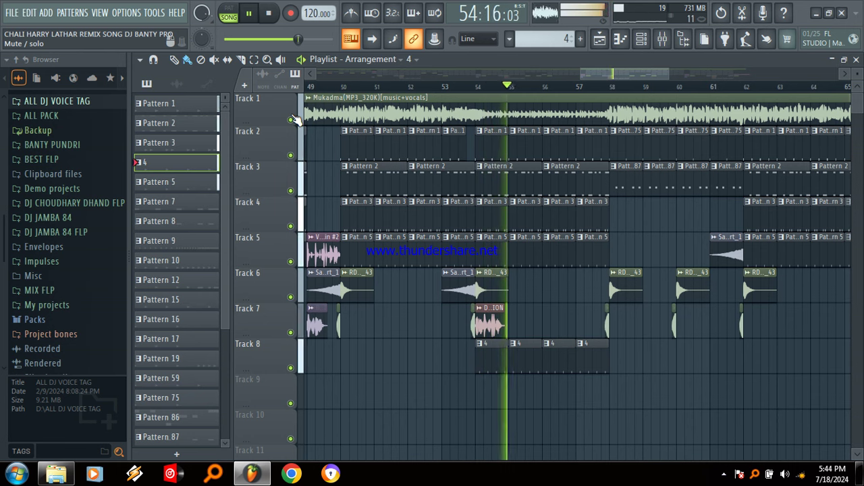
left_click(293, 118)
left_click(291, 118)
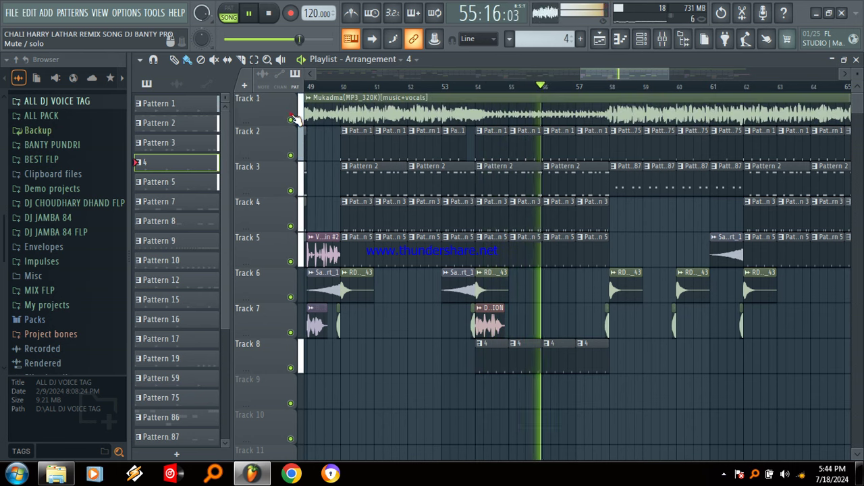
left_click(293, 119)
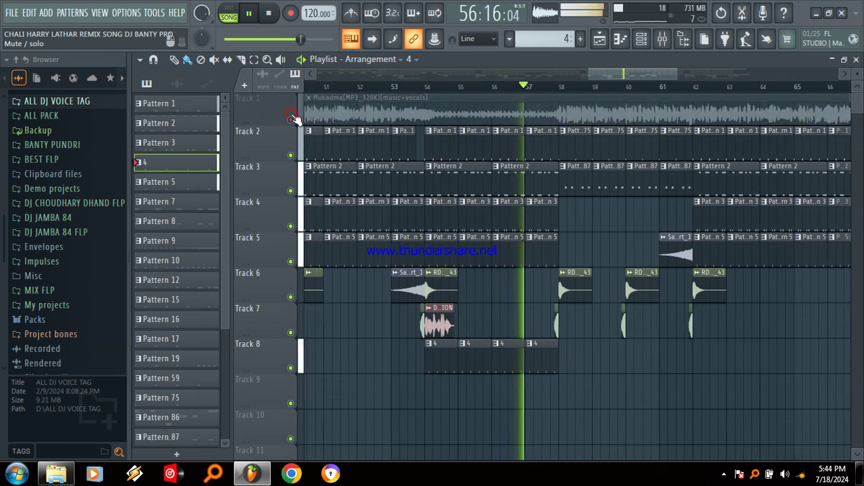
left_click(292, 116)
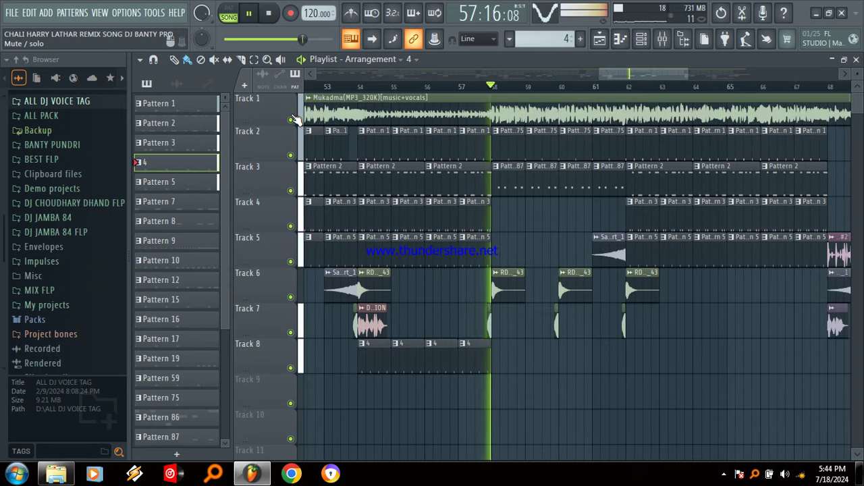
left_click(292, 119)
left_click(291, 117)
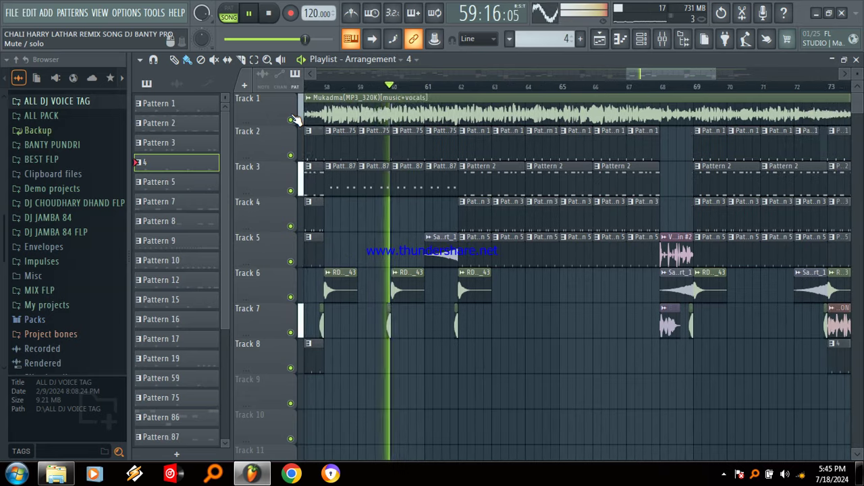
Review bars 59 to 75, muting and unmuting the Mukadma song on Track 1 to compare, and check its clip's channel settings.
left_click(293, 117)
left_click(293, 117)
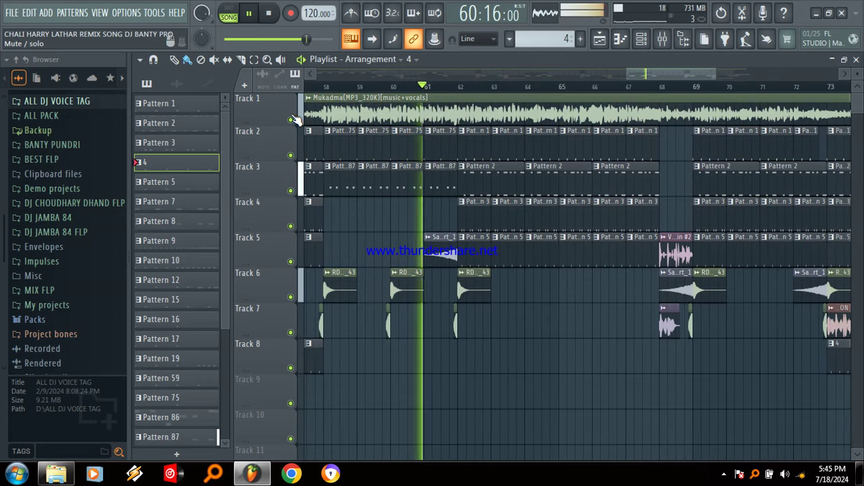
left_click(292, 118)
left_click(291, 118)
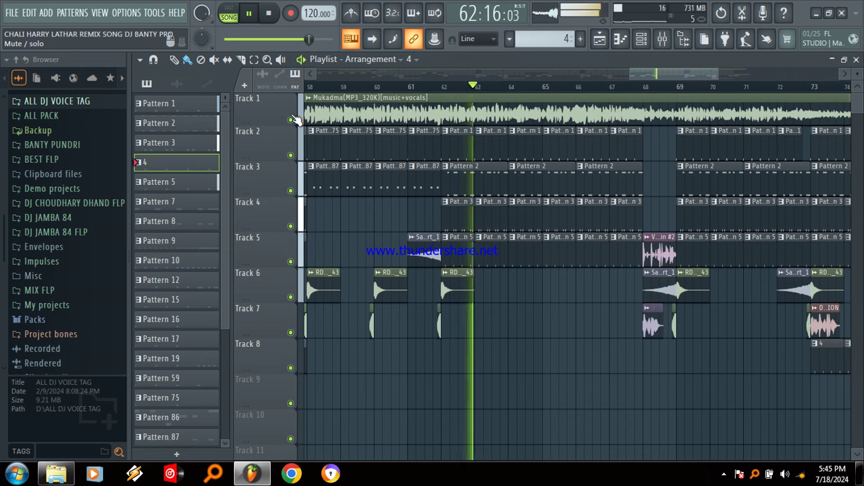
left_click(292, 118)
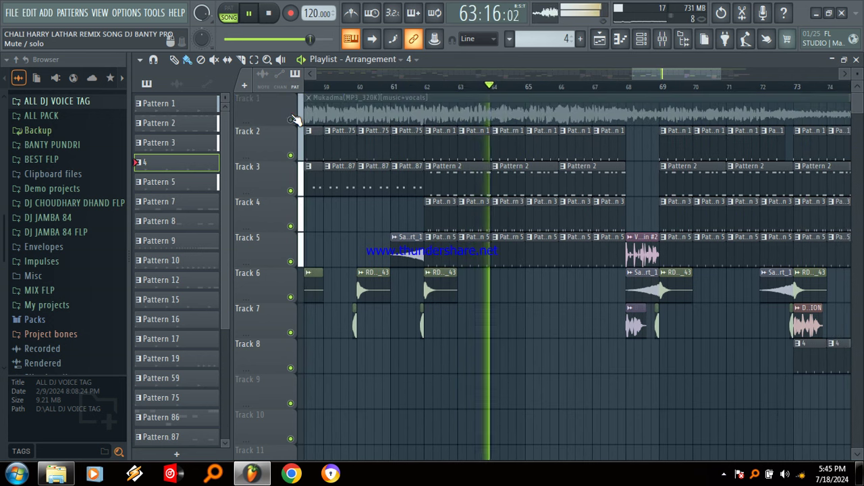
left_click(292, 119)
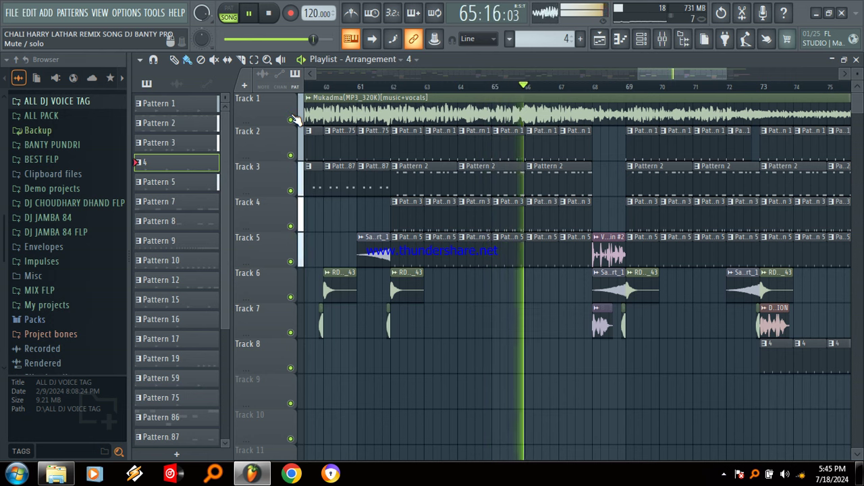
left_click(292, 119)
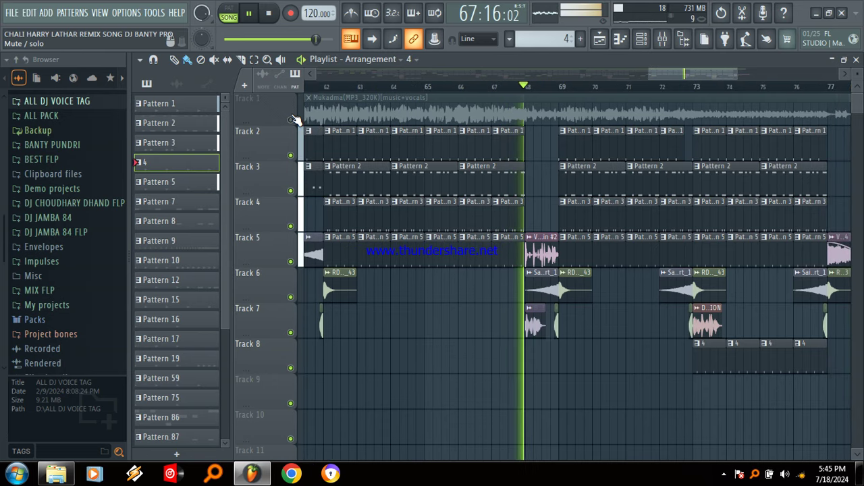
left_click(292, 118)
left_click(292, 115)
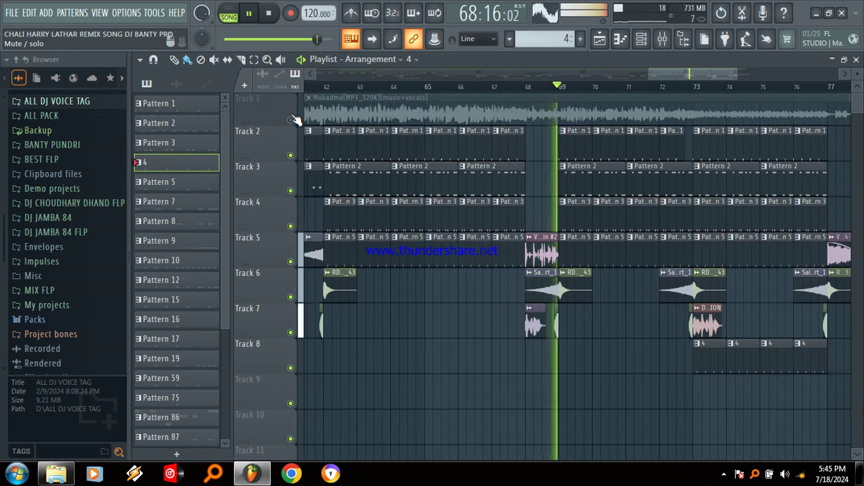
left_click(291, 119)
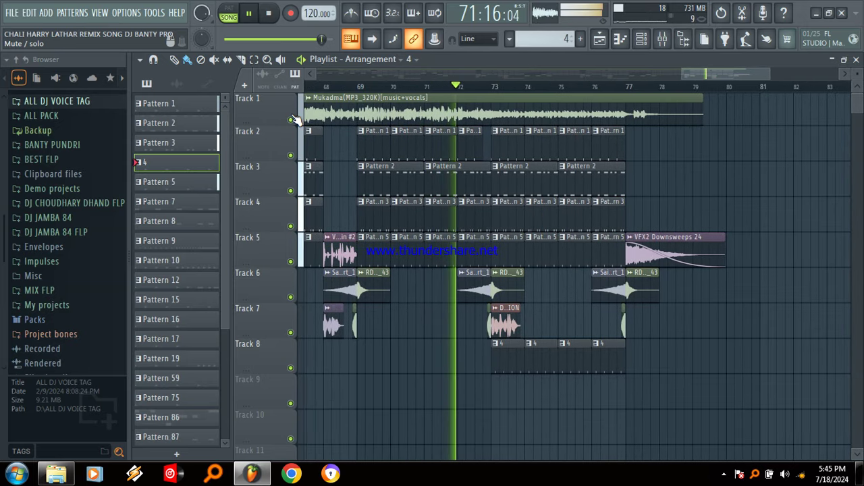
left_click(292, 118)
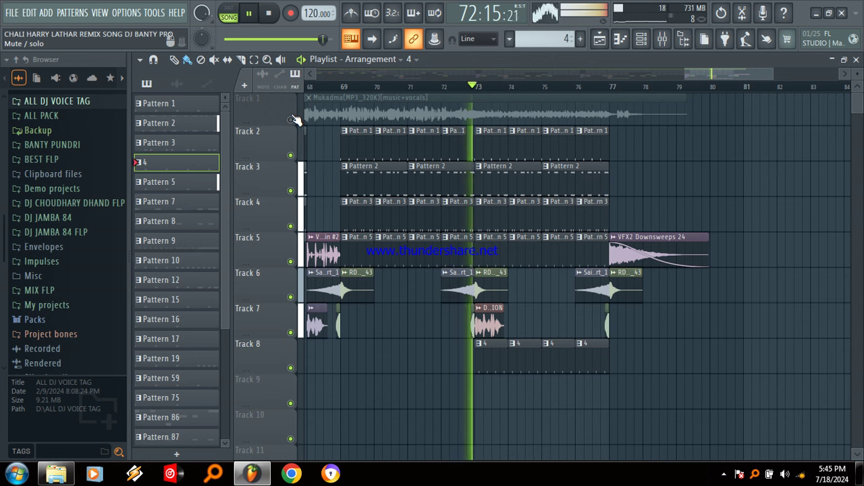
left_click(292, 118)
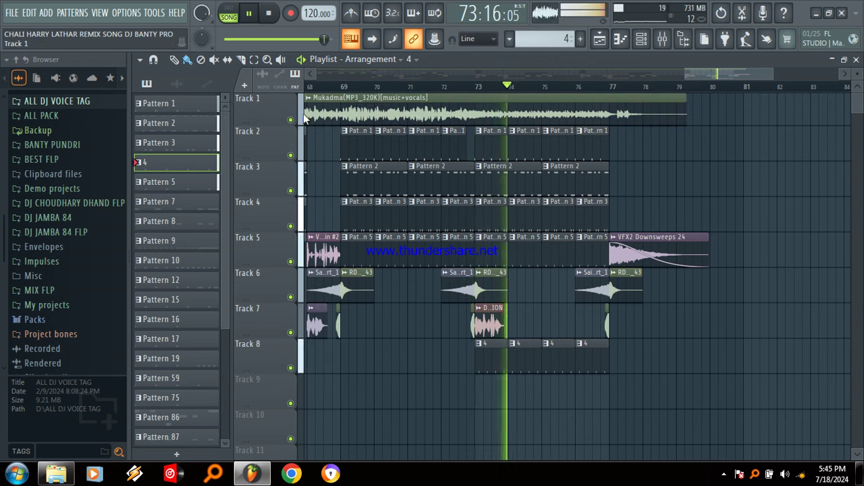
double_click(350, 104)
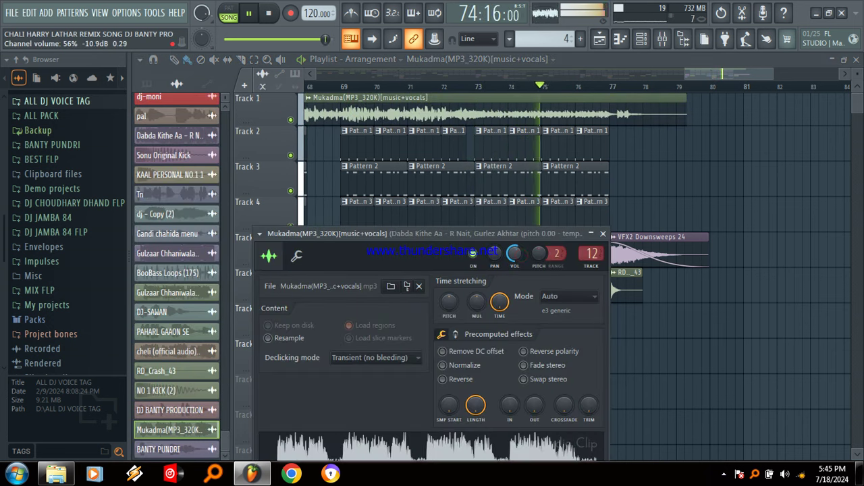
left_click(603, 233)
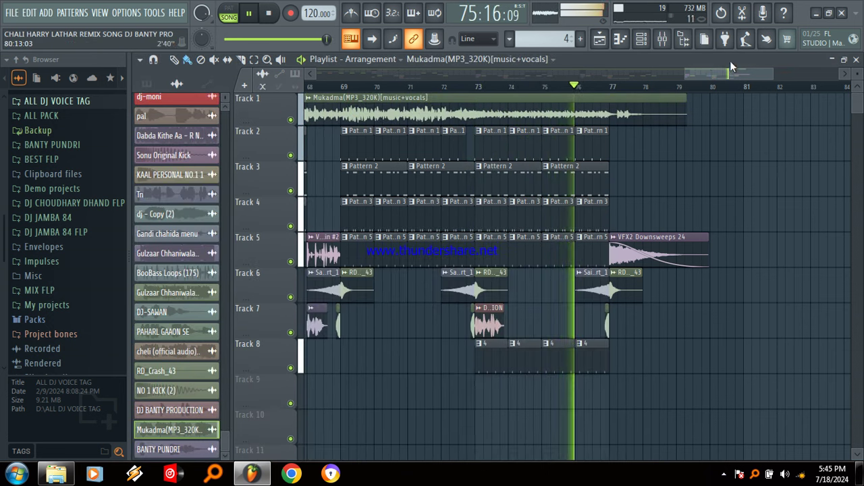
Stop playback and fade out the very end of the Mukadma clip on Track 1.
left_click_drag(732, 77, 351, 81)
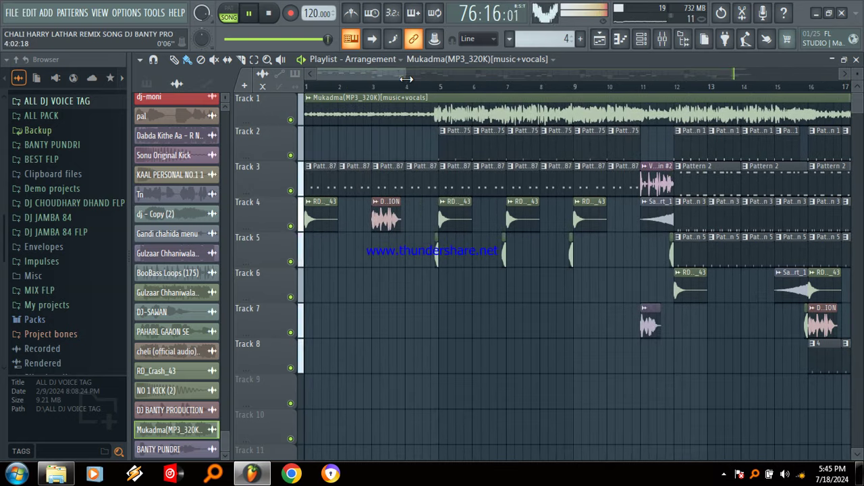
left_click_drag(405, 74, 794, 153)
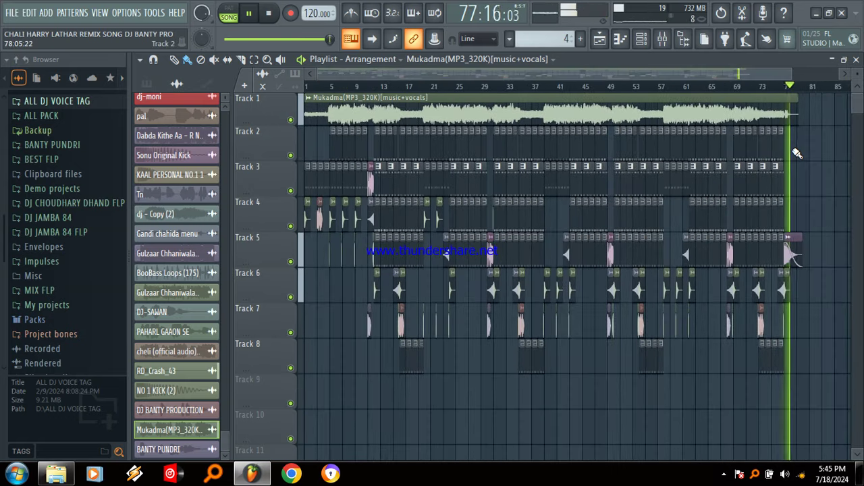
key("space")
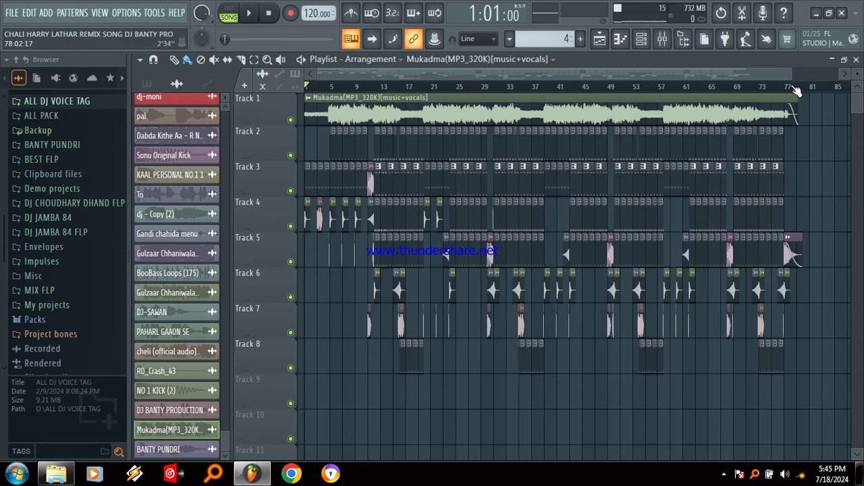
left_click(723, 475)
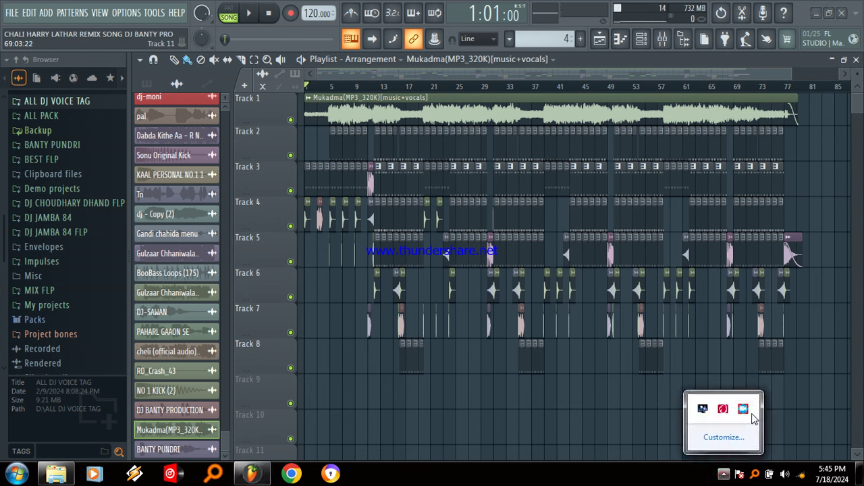